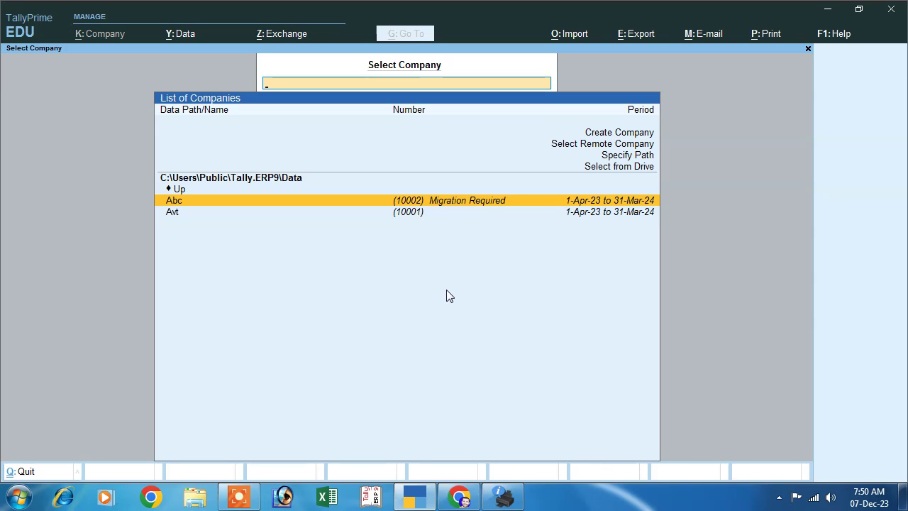
# - Start a new company named ABC, keeping the same mailing name and leaving the address blank
pyautogui.click(600, 135)
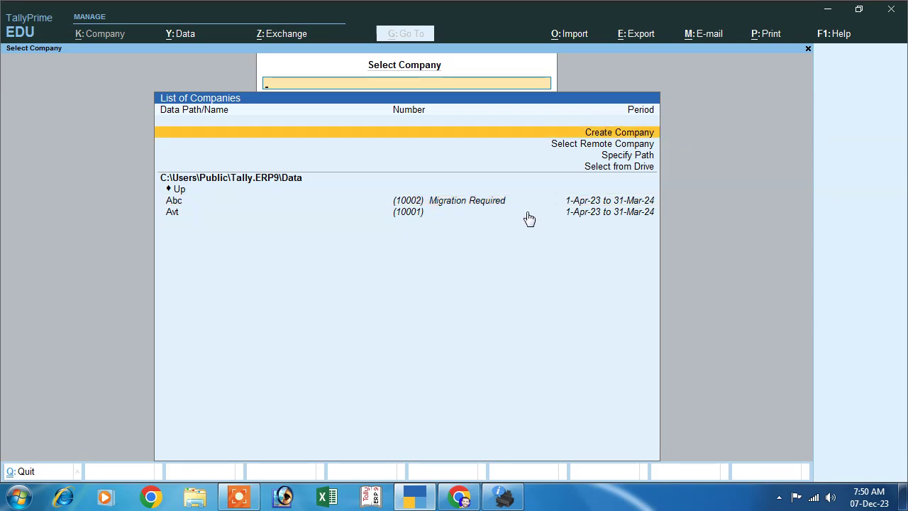
pyautogui.press('Return')
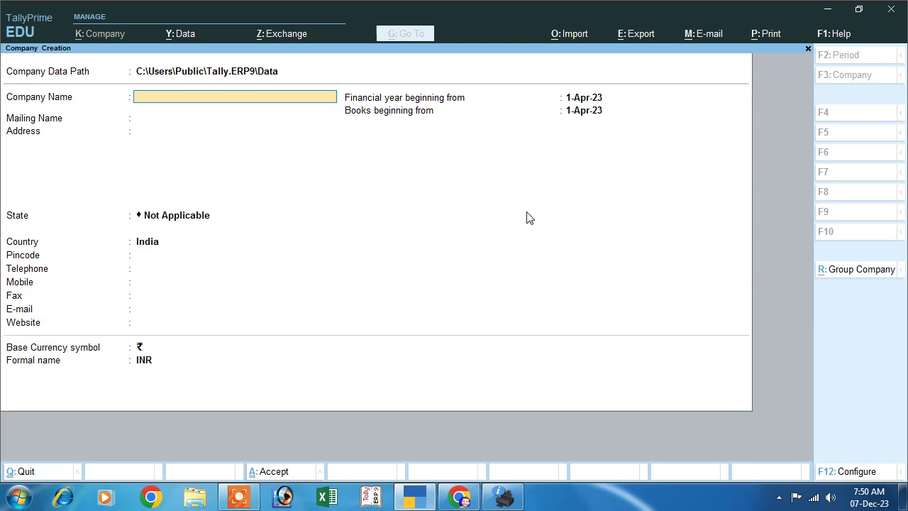
pyautogui.write('ABC')
pyautogui.press('Return')
pyautogui.press('Return')
pyautogui.press('Return')
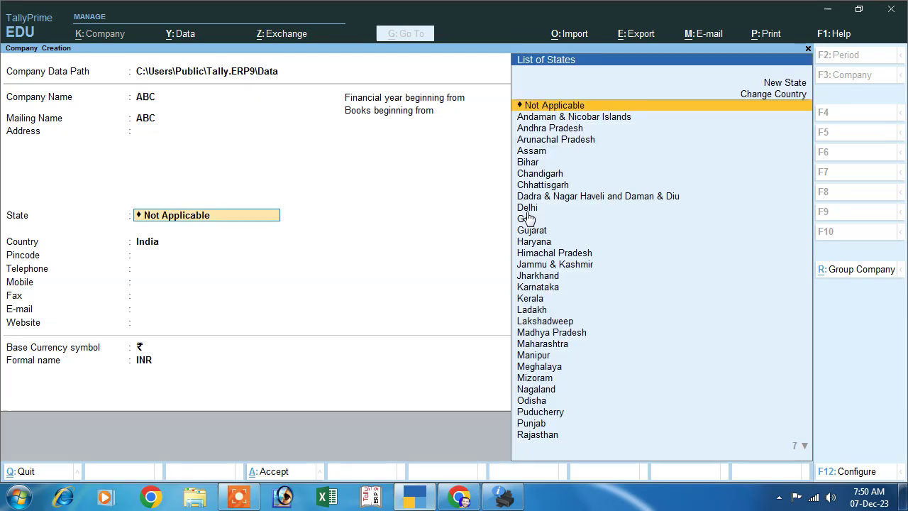
# - Set the company's state to Bihar, keep the remaining details at their defaults and save the company
pyautogui.write('B')
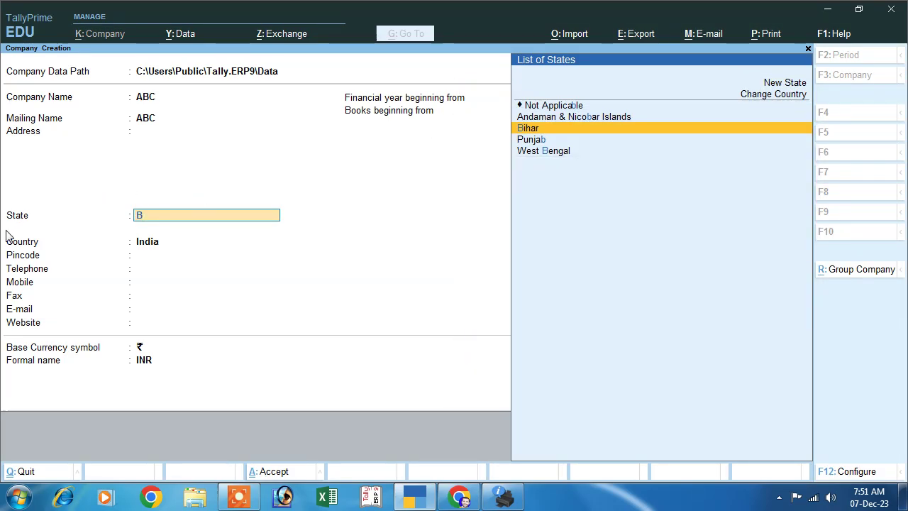
pyautogui.press('Return')
pyautogui.press('Return')
pyautogui.press('Return')
pyautogui.press('Return')
pyautogui.press('Return')
pyautogui.press('Return')
pyautogui.press('Return')
pyautogui.press('Return')
pyautogui.press('Return')
pyautogui.press('Return')
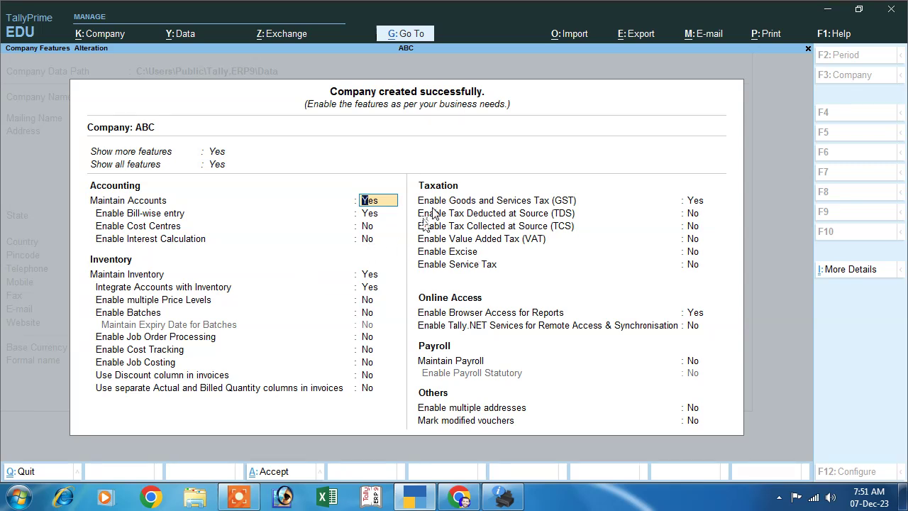
# - Enable GST for the company with state Bihar, Regular registration applicable from 1-Apr-23, and enter the company's GSTIN
pyautogui.click(699, 204)
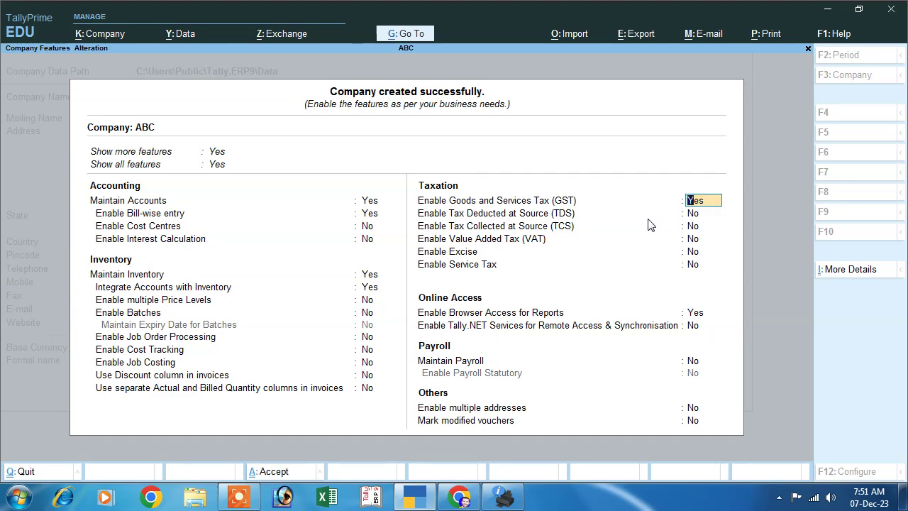
pyautogui.press('Return')
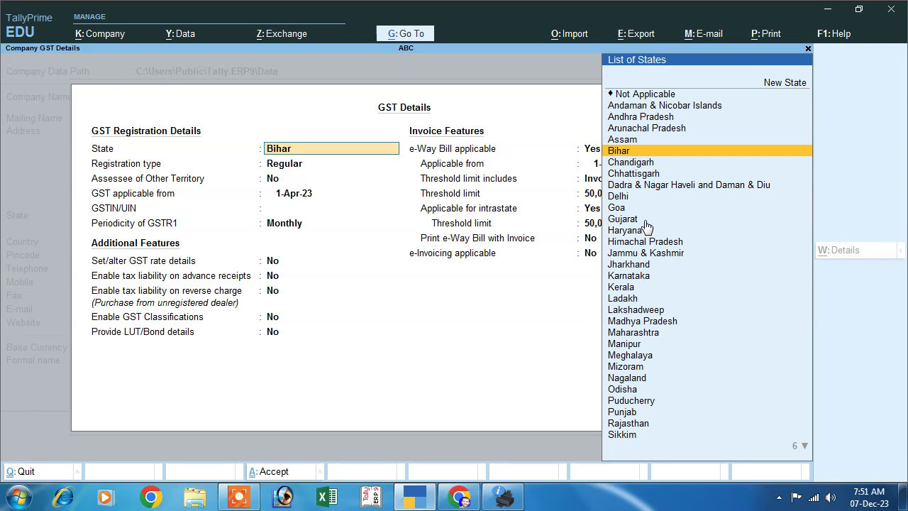
pyautogui.press('Return')
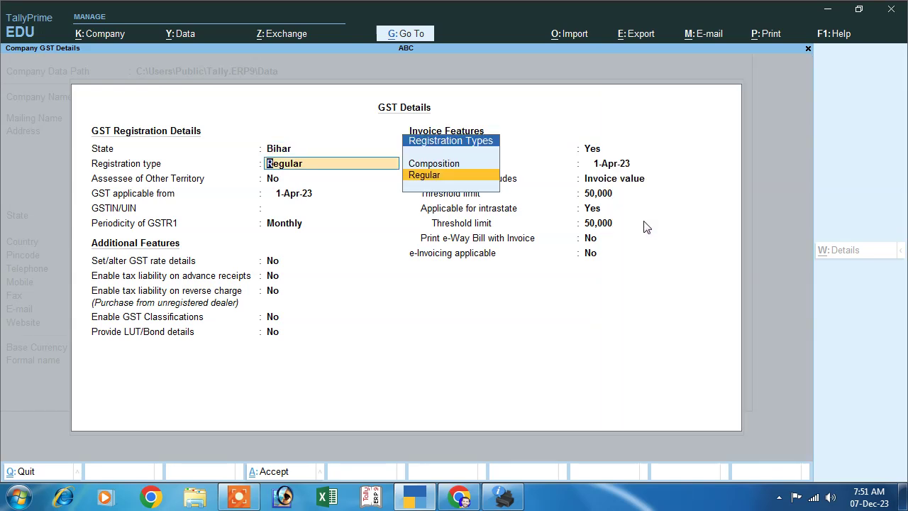
pyautogui.press('Return')
pyautogui.press('Return')
pyautogui.press('Return')
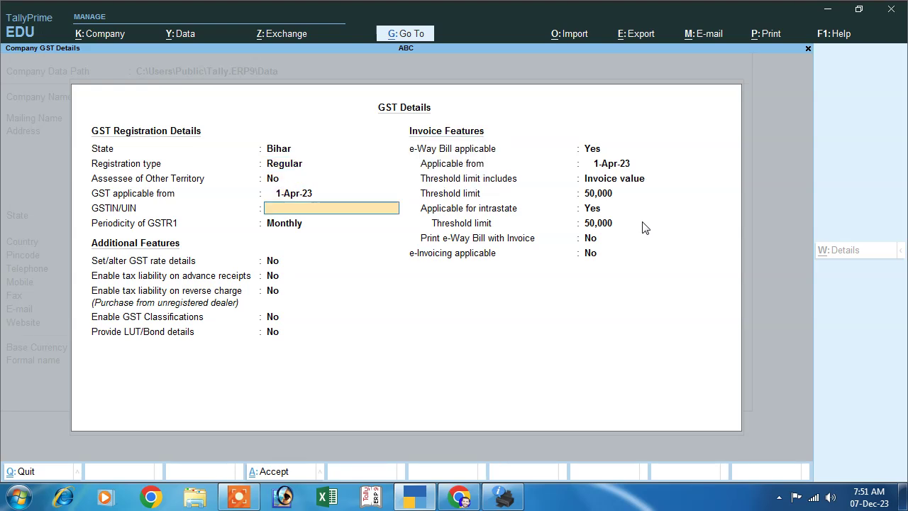
pyautogui.write('DFG9FD7G98F7')
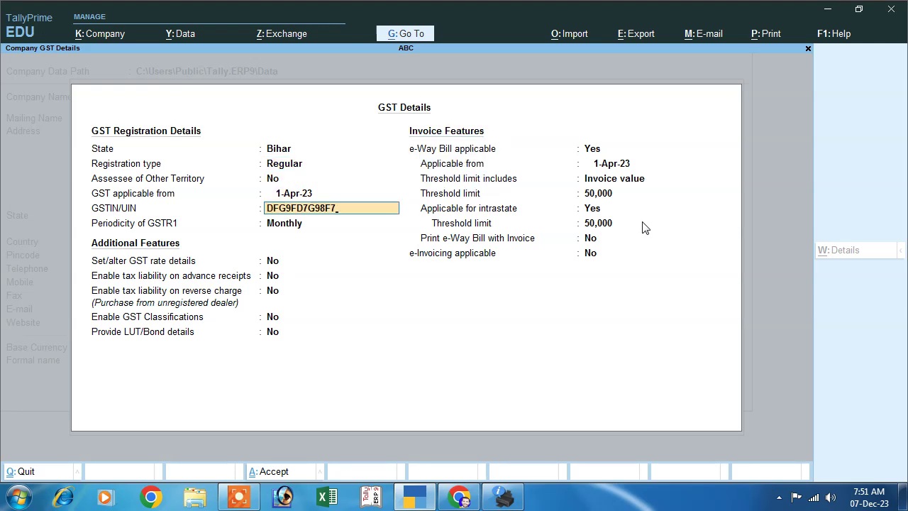
pyautogui.press('Return')
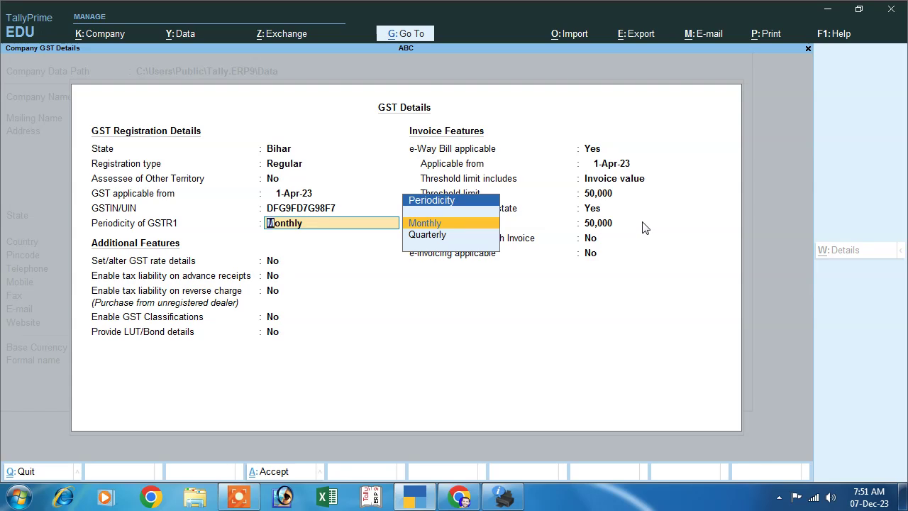
# - Keep GSTR1 periodicity Monthly and the default additional and invoice features, and save the company's GST details
pyautogui.press('Return')
pyautogui.press('Return')
pyautogui.press('Return')
pyautogui.press('Return')
pyautogui.press('Return')
pyautogui.press('Return')
pyautogui.press('Return')
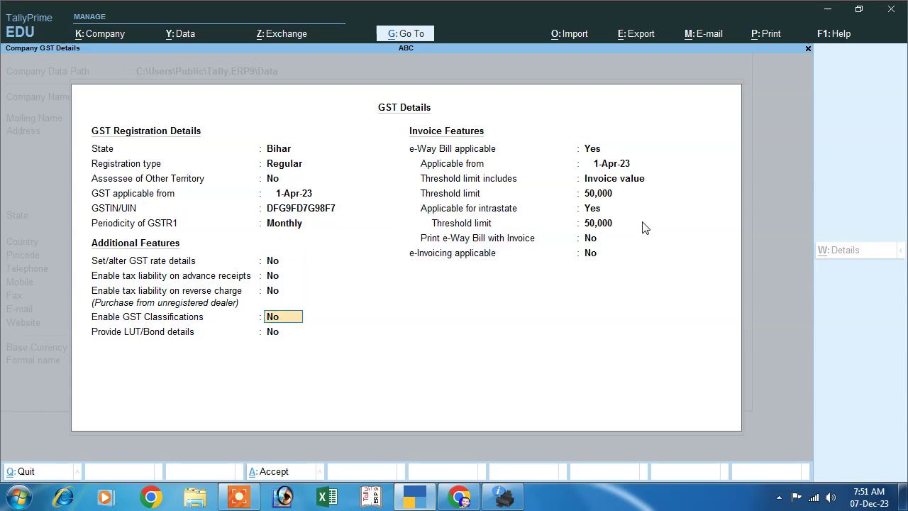
pyautogui.press('Return')
pyautogui.press('Return')
pyautogui.press('Return')
pyautogui.press('Return')
pyautogui.press('Return')
pyautogui.press('Return')
pyautogui.press('Return')
pyautogui.press('Return')
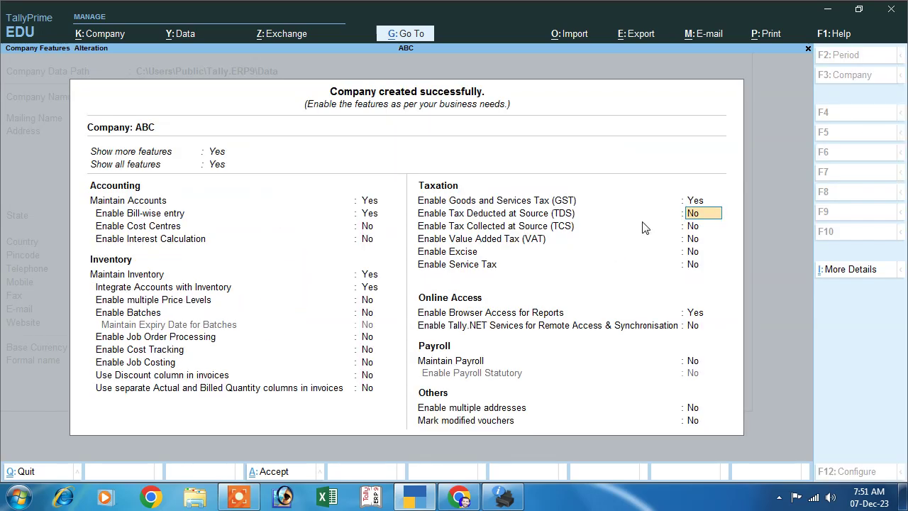
# - Keep the remaining taxation, online access, payroll and other features at their defaults and save the company features
pyautogui.press('Return')
pyautogui.press('Return')
pyautogui.press('Return')
pyautogui.press('Return')
pyautogui.press('Return')
pyautogui.press('Return')
pyautogui.press('Return')
pyautogui.press('Return')
pyautogui.press('Return')
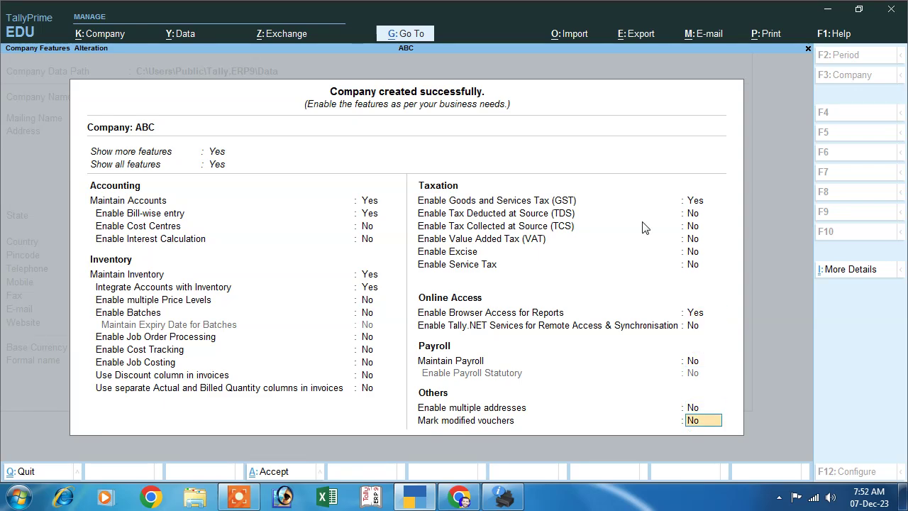
pyautogui.press('Return')
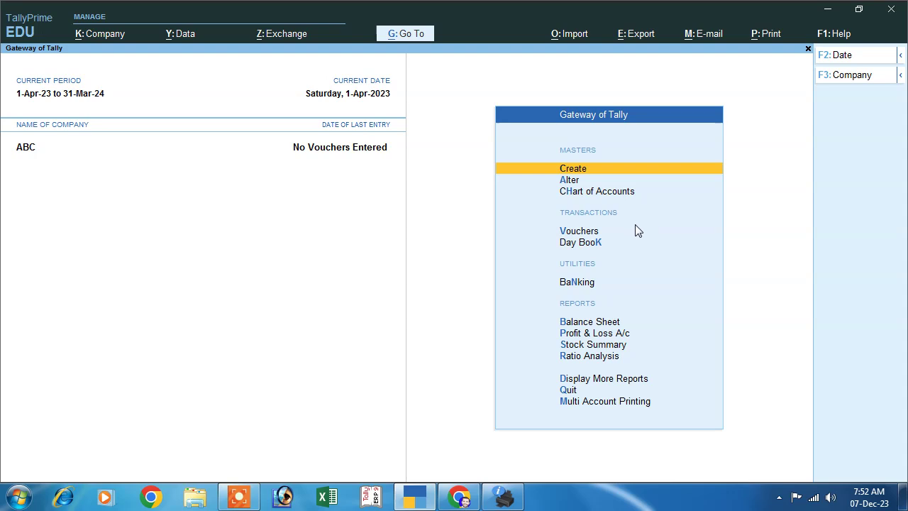
# - Reopen the company features to review the GST details, and return to the Gateway of Tally
pyautogui.click(99, 33)
pyautogui.click(193, 232)
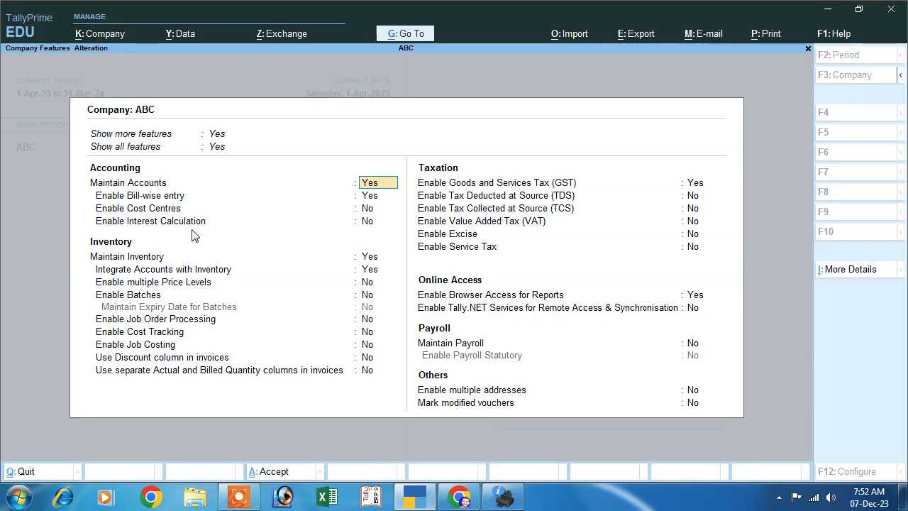
pyautogui.click(694, 183)
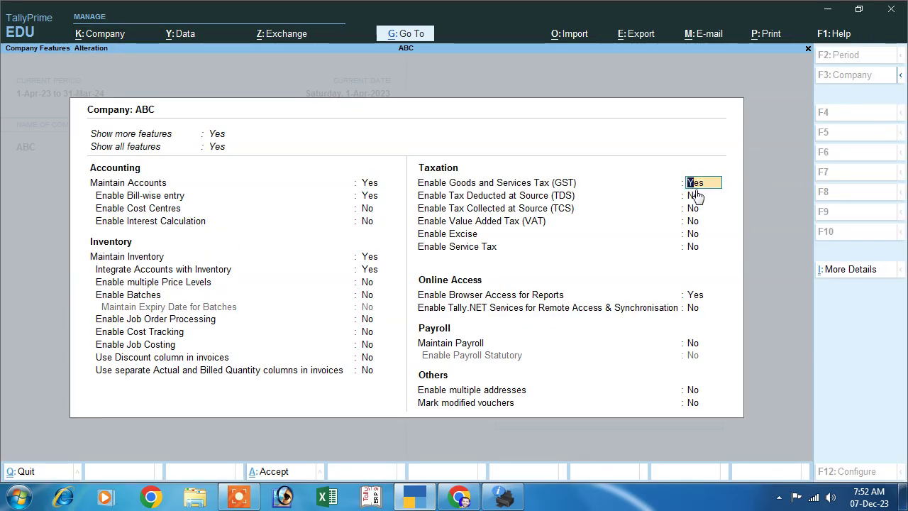
pyautogui.press('Return')
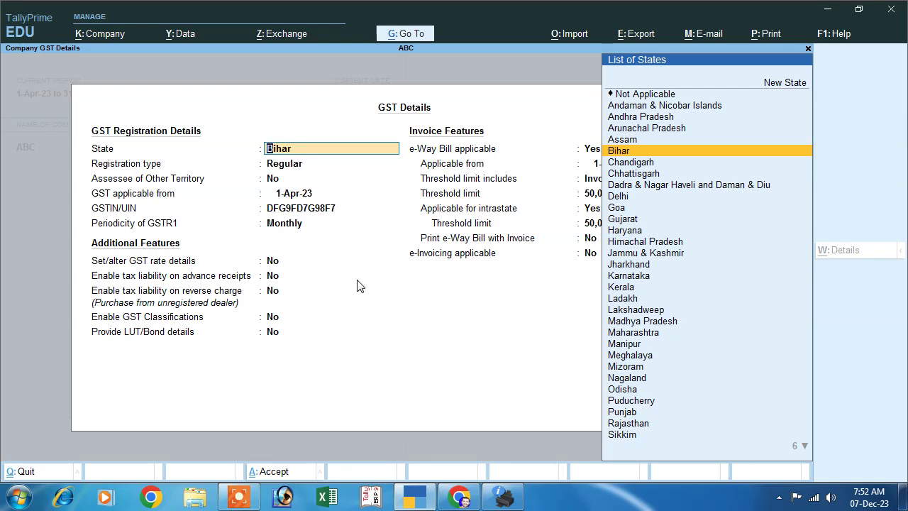
pyautogui.hotkey('ctrl', 'a')
pyautogui.press('Escape')
pyautogui.press('Escape')
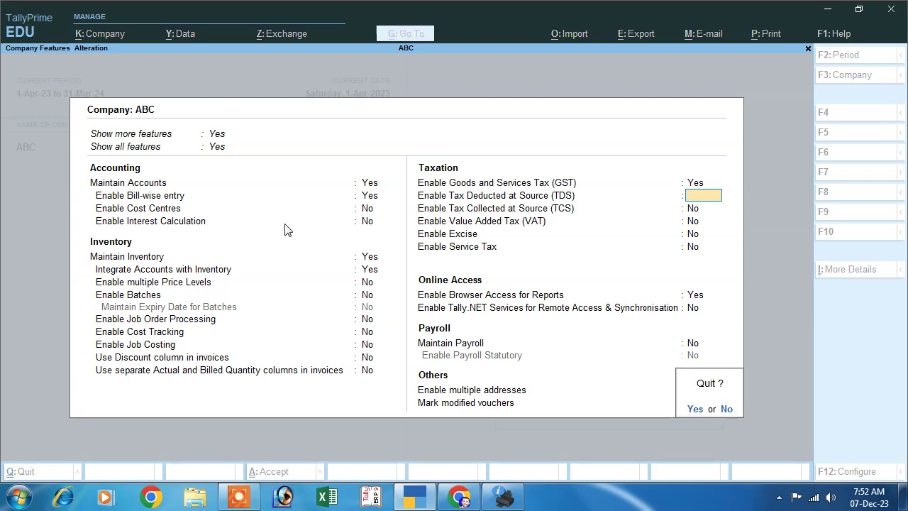
pyautogui.press('y')
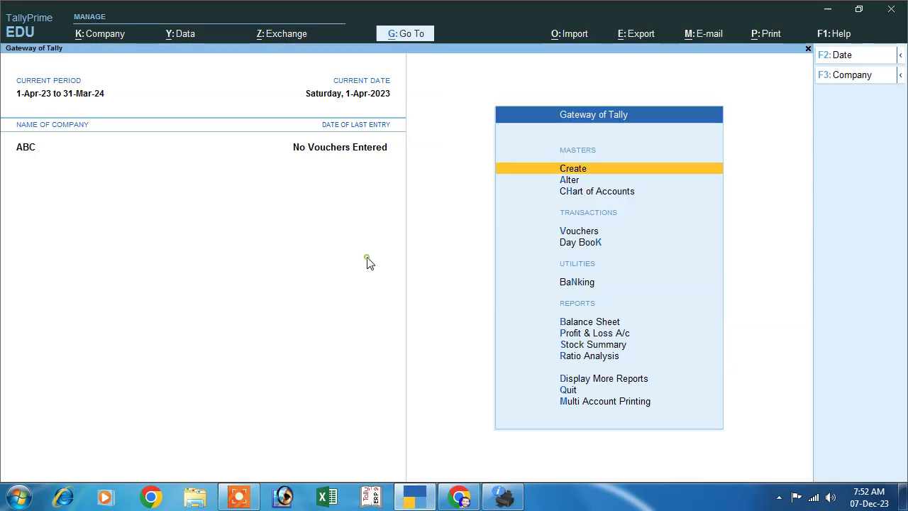
# - Open a new purchase voucher
pyautogui.click(574, 232)
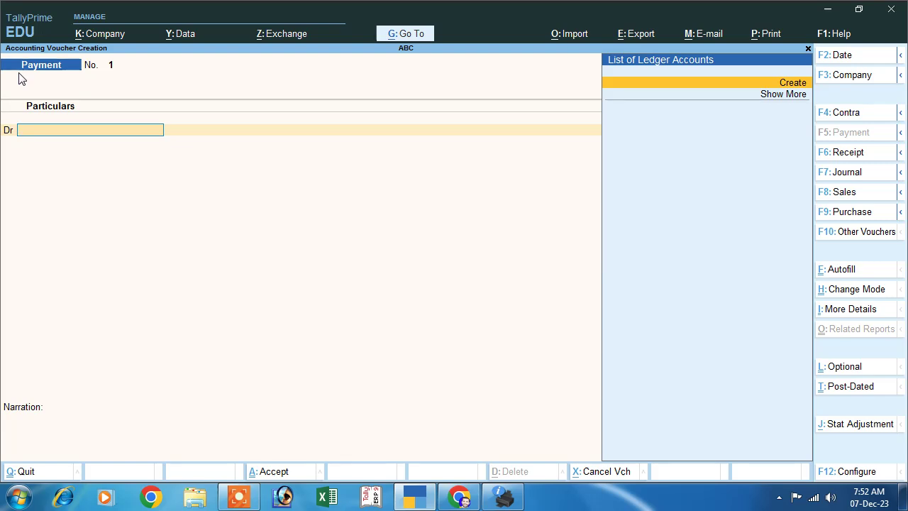
pyautogui.click(829, 214)
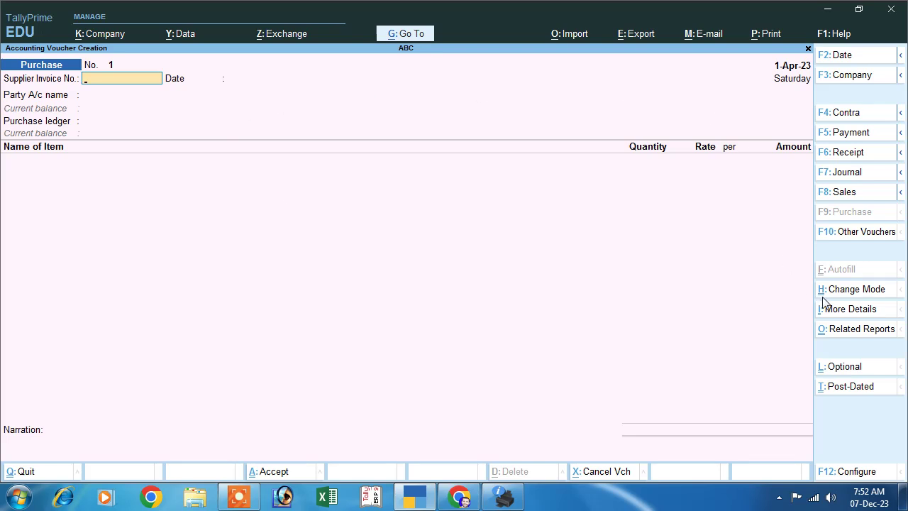
# - Switch the purchase voucher to As Voucher mode and back to Item Invoice mode
pyautogui.click(850, 291)
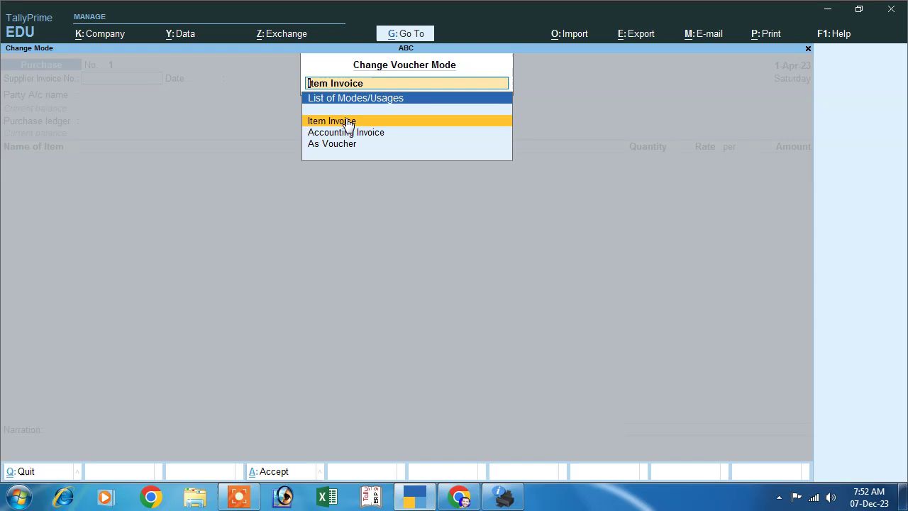
pyautogui.click(336, 147)
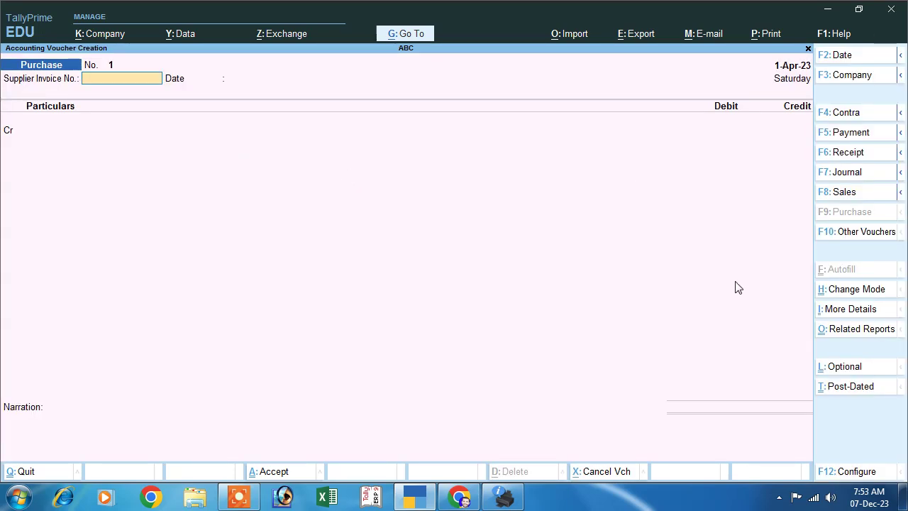
pyautogui.click(843, 293)
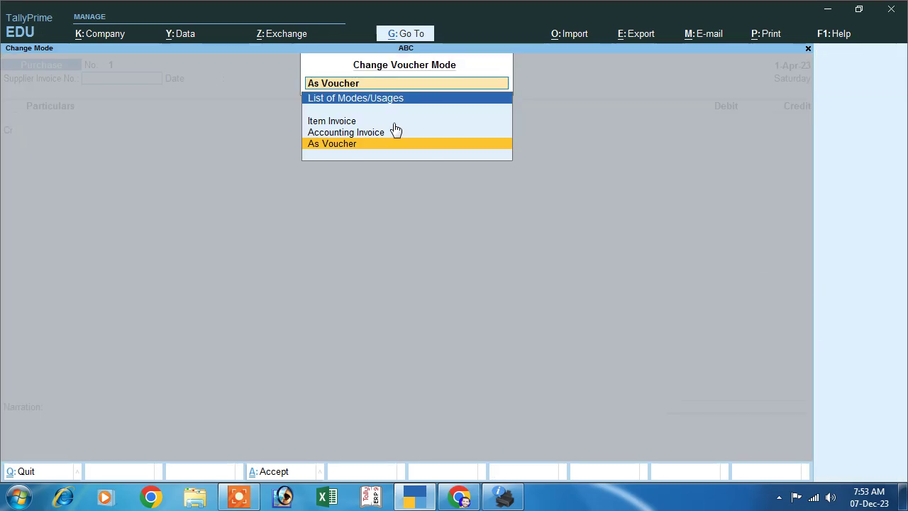
pyautogui.click(331, 120)
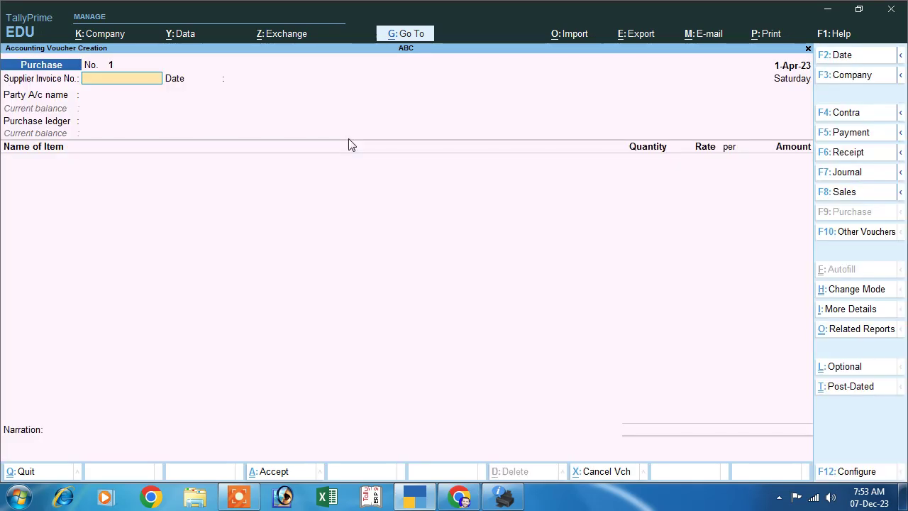
# - Enter supplier invoice number 011 with the date 1-Apr-23 in the purchase voucher
pyautogui.write('011')
pyautogui.press('Return')
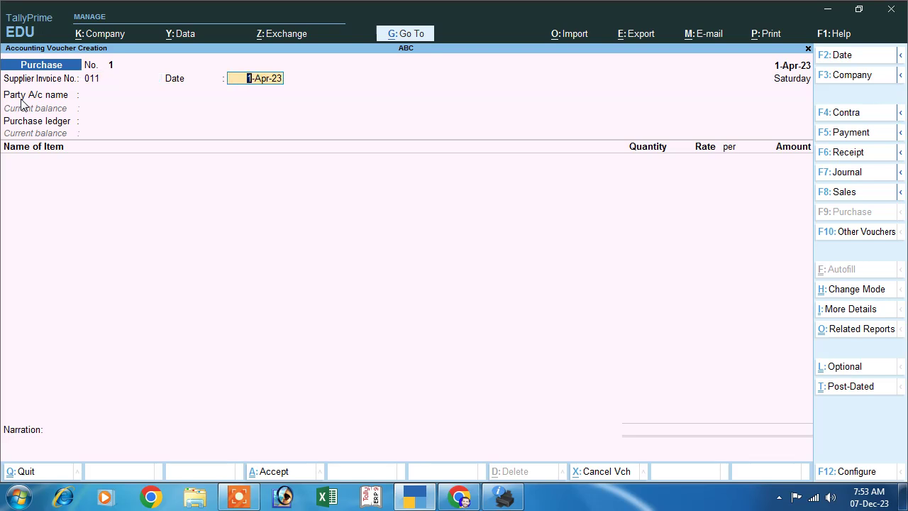
pyautogui.press('Return')
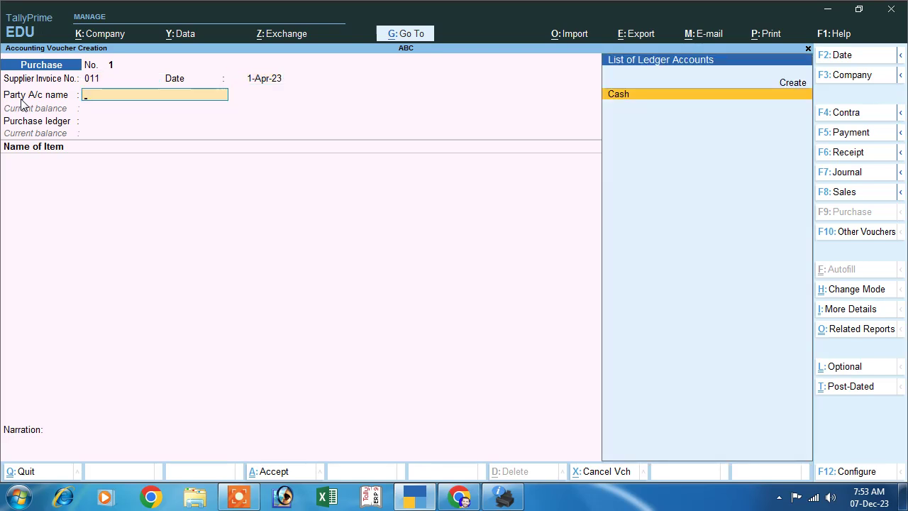
# - Create a new party ledger named RAVI PVT from the purchase voucher and group it under Sundry Creditors
pyautogui.press('Up')
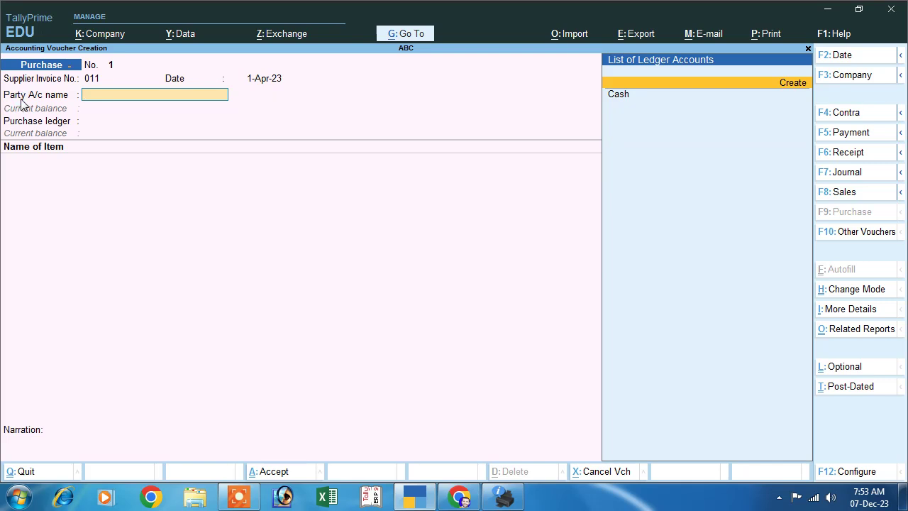
pyautogui.press('Return')
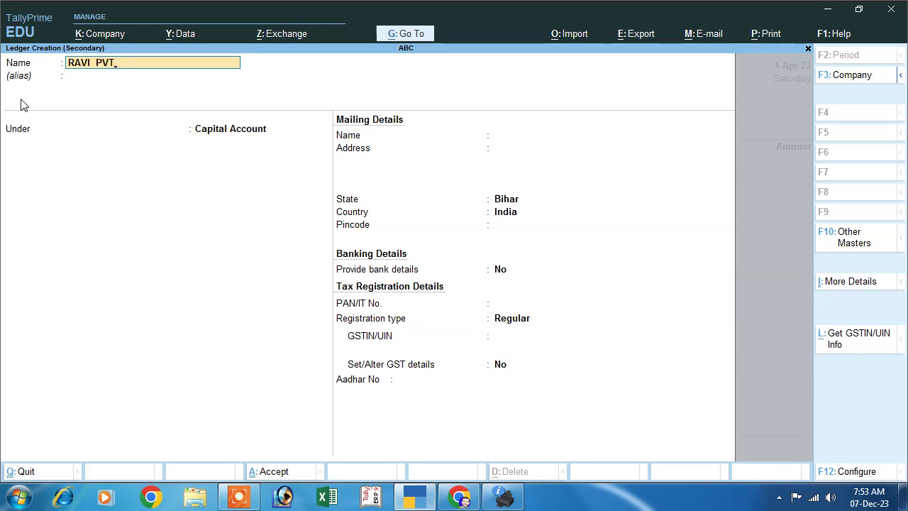
pyautogui.write('RAVI PVT')
pyautogui.press('Return')
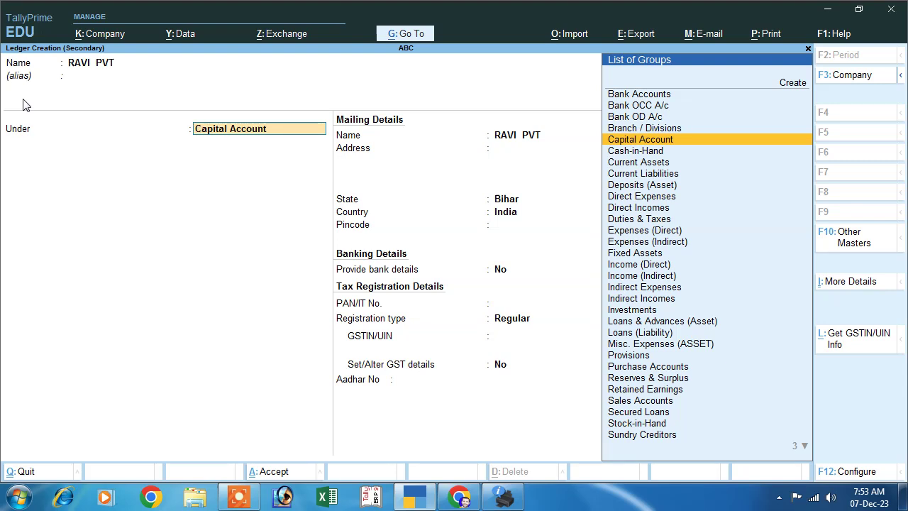
pyautogui.write('S')
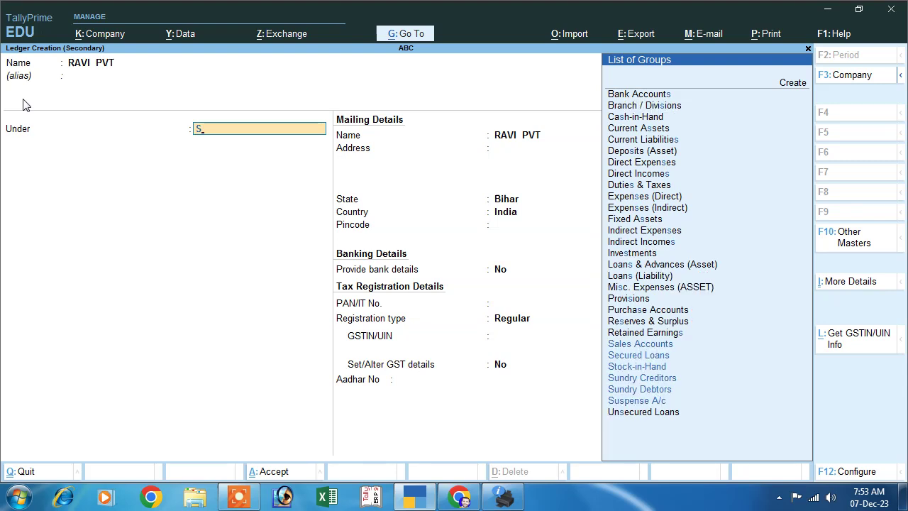
pyautogui.press('Down')
pyautogui.press('Down')
pyautogui.press('Down')
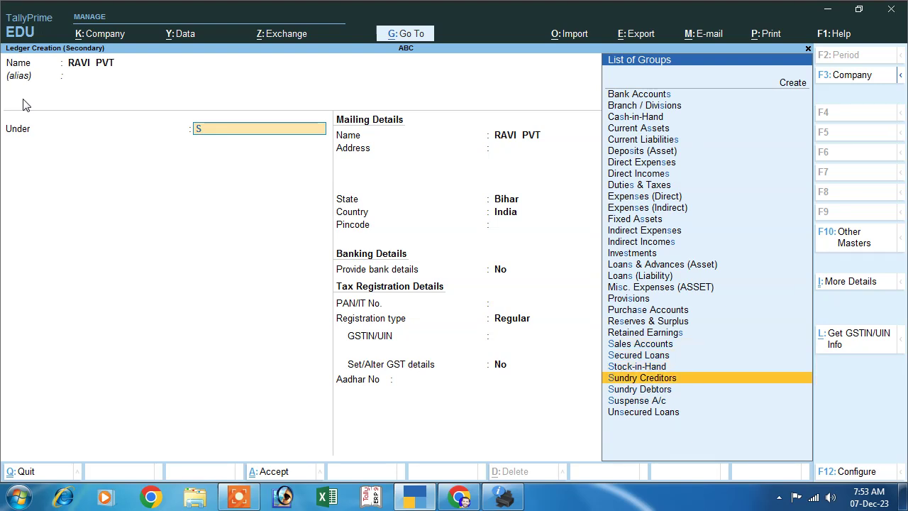
pyautogui.press('Return')
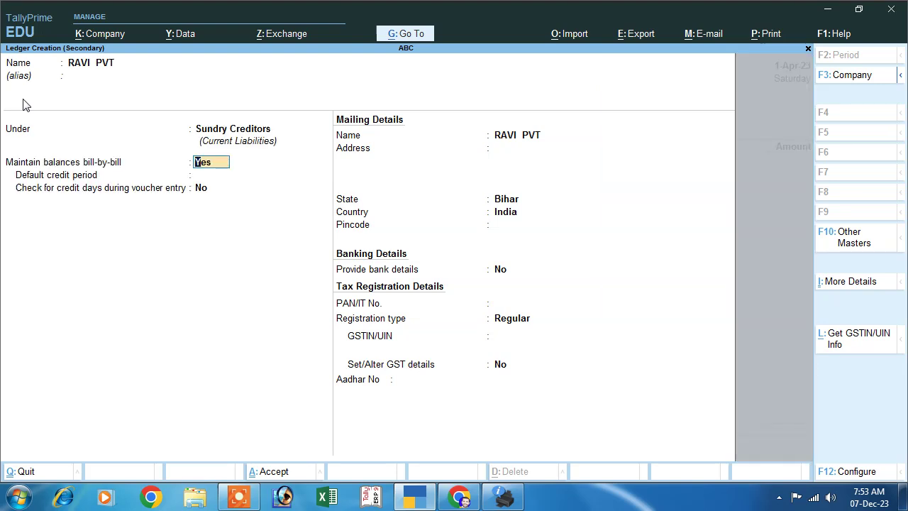
# - Keep bill-by-bill balances, no credit period, a blank address, state Bihar, country India and Regular registration for the RAVI PVT ledger
pyautogui.press('Return')
pyautogui.press('Return')
pyautogui.press('Return')
pyautogui.press('Return')
pyautogui.press('Return')
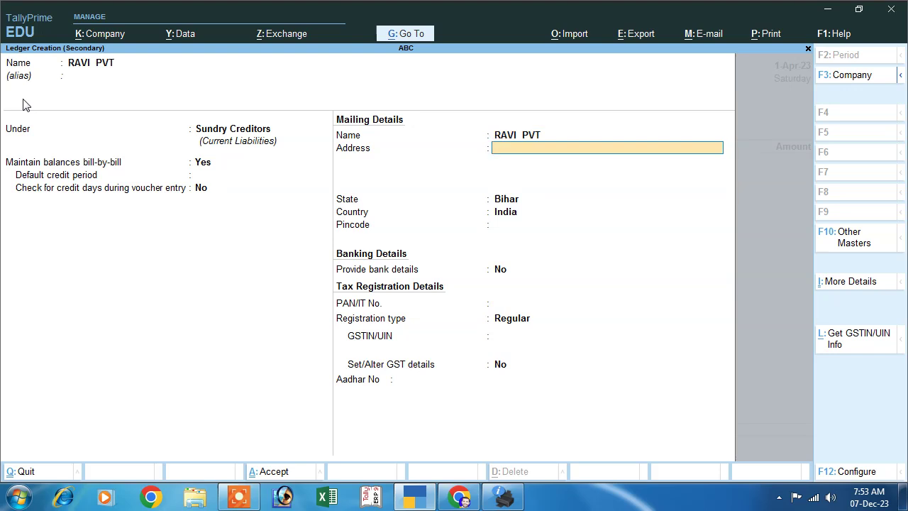
pyautogui.press('Return')
pyautogui.press('Return')
pyautogui.press('Return')
pyautogui.press('Return')
pyautogui.press('Return')
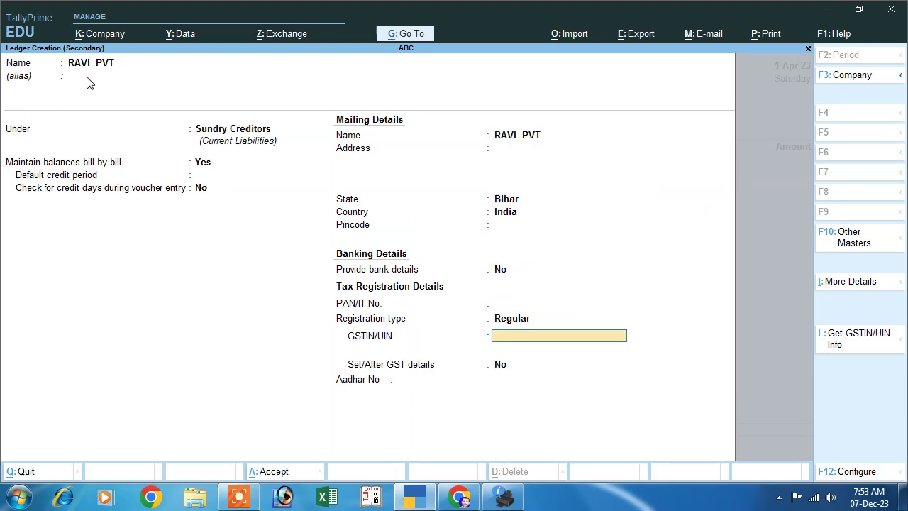
# - Enter the supplier's GSTIN/UIN, leave separate GST details at No, and save the party ledger
pyautogui.write('F5G4DF65G4')
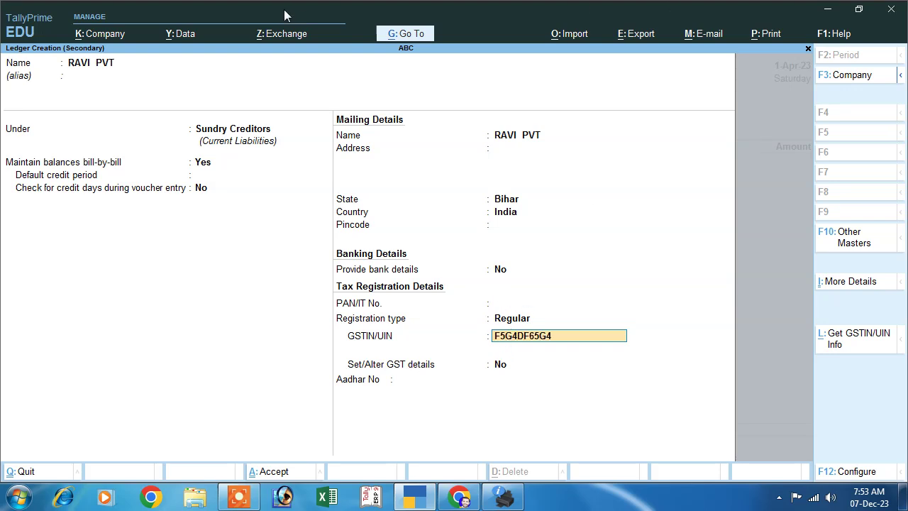
pyautogui.press('Return')
pyautogui.press('Return')
pyautogui.press('Return')
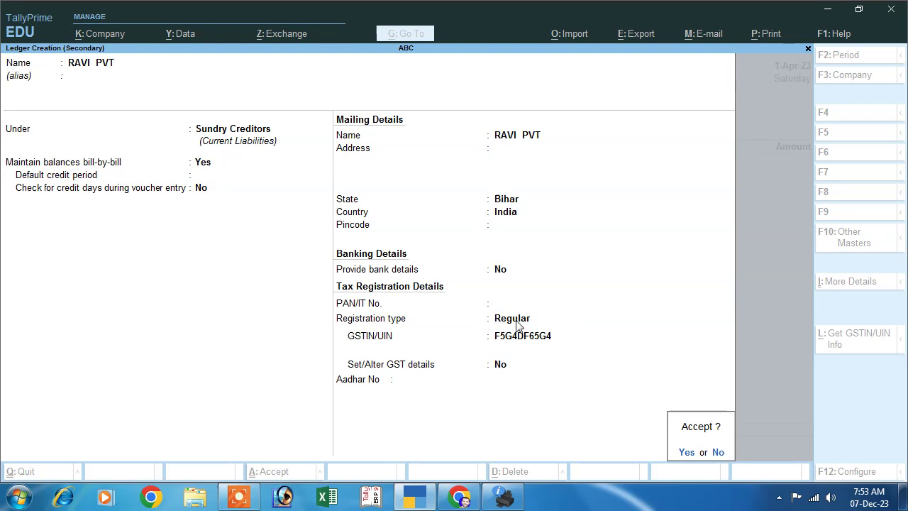
pyautogui.press('Return')
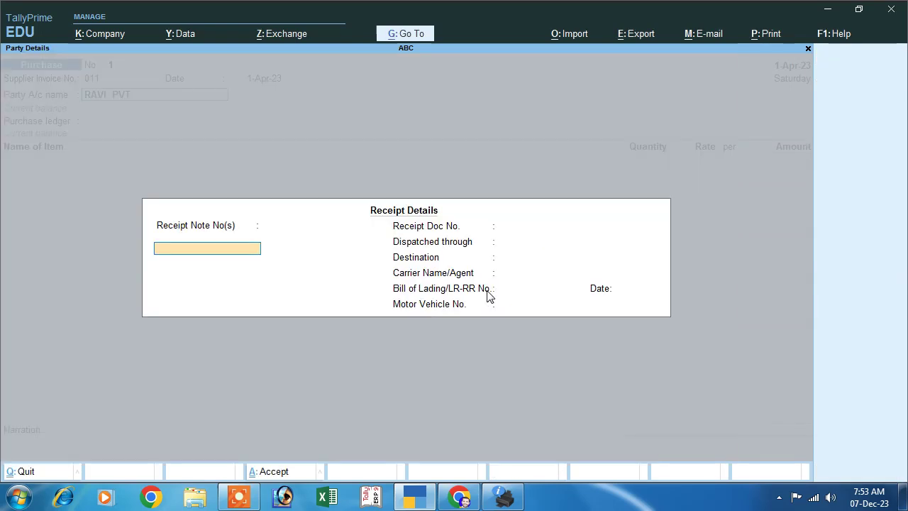
# - Leave all receipt details blank and accept the supplier's party details with state Bihar and country India
pyautogui.press('Return')
pyautogui.press('Return')
pyautogui.press('Return')
pyautogui.press('Return')
pyautogui.press('Return')
pyautogui.press('Return')
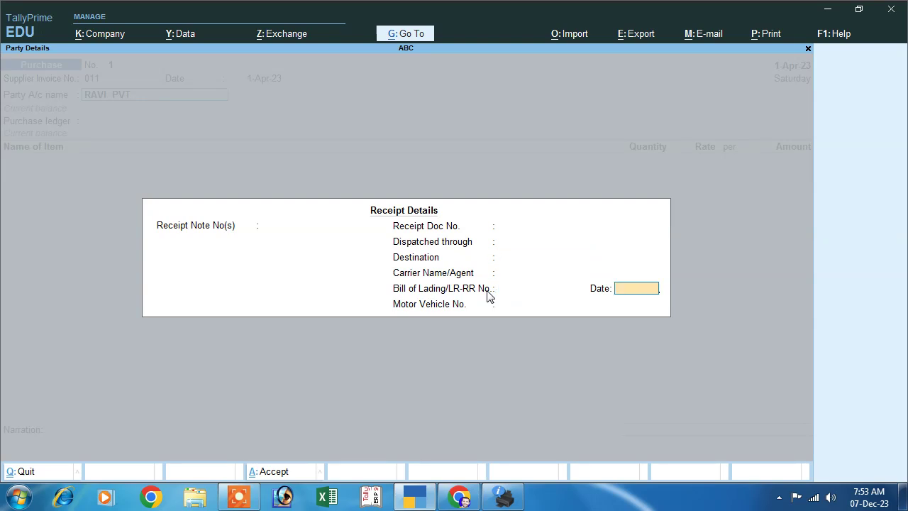
pyautogui.press('Return')
pyautogui.press('Return')
pyautogui.press('Return')
pyautogui.press('Return')
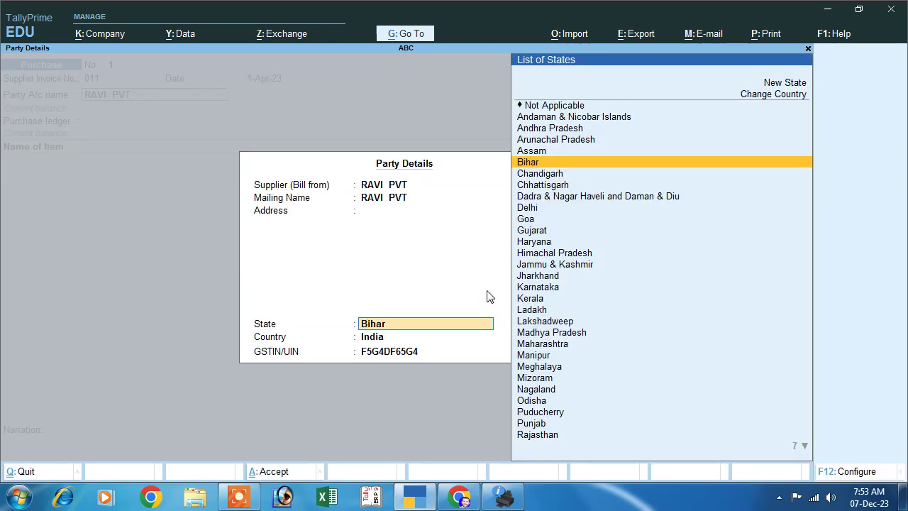
pyautogui.press('Return')
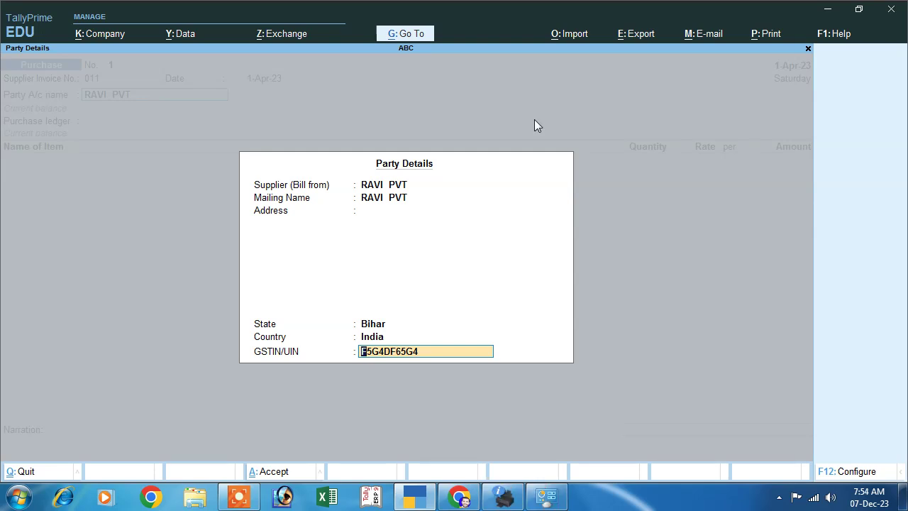
pyautogui.press('Return')
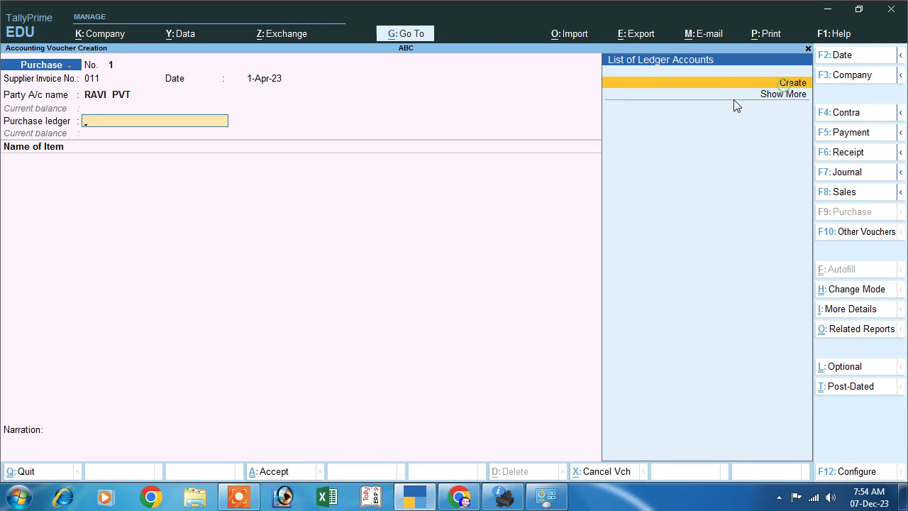
# - Create a new purchase ledger named PURCHASE from the voucher and group it under Purchase Accounts
pyautogui.click(786, 82)
pyautogui.write('PURCHASE')
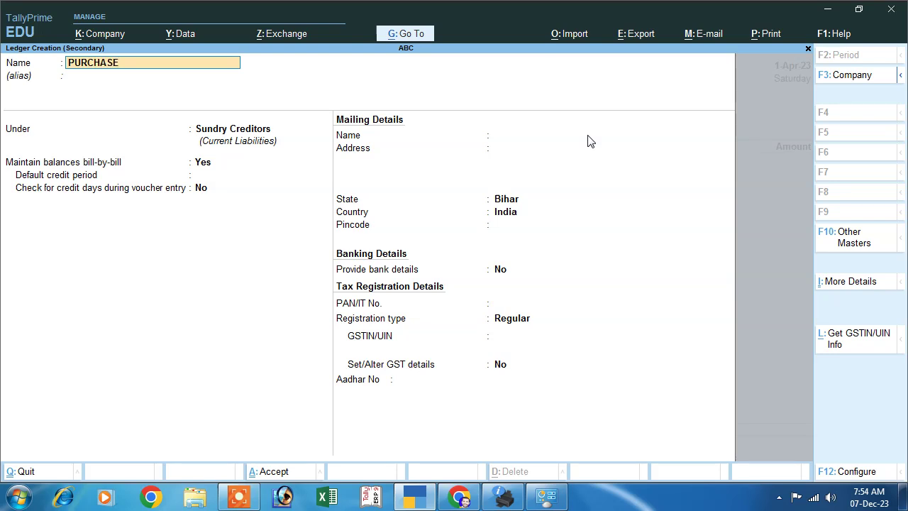
pyautogui.press('Return')
pyautogui.press('Return')
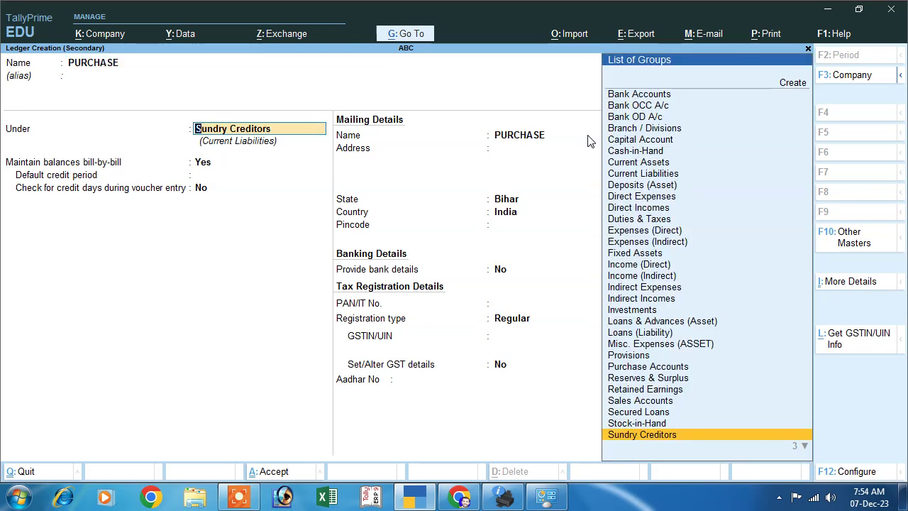
pyautogui.write('P')
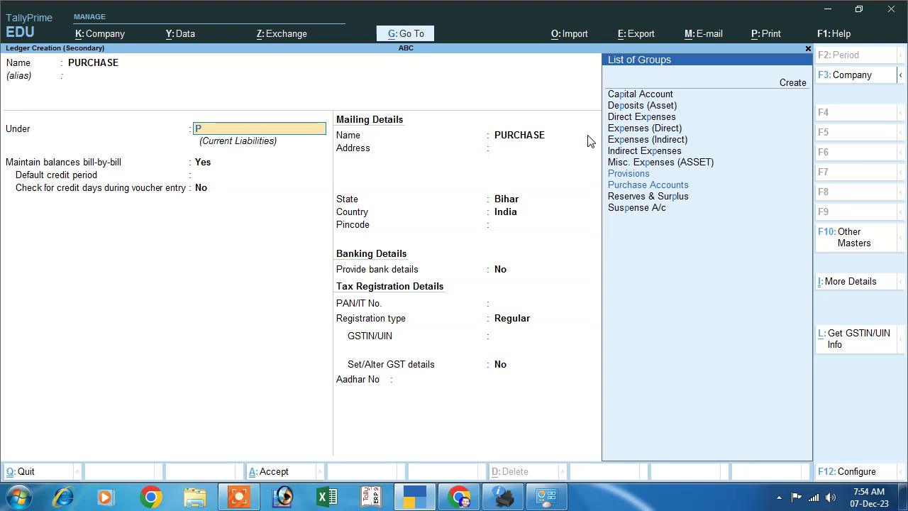
pyautogui.press('Down')
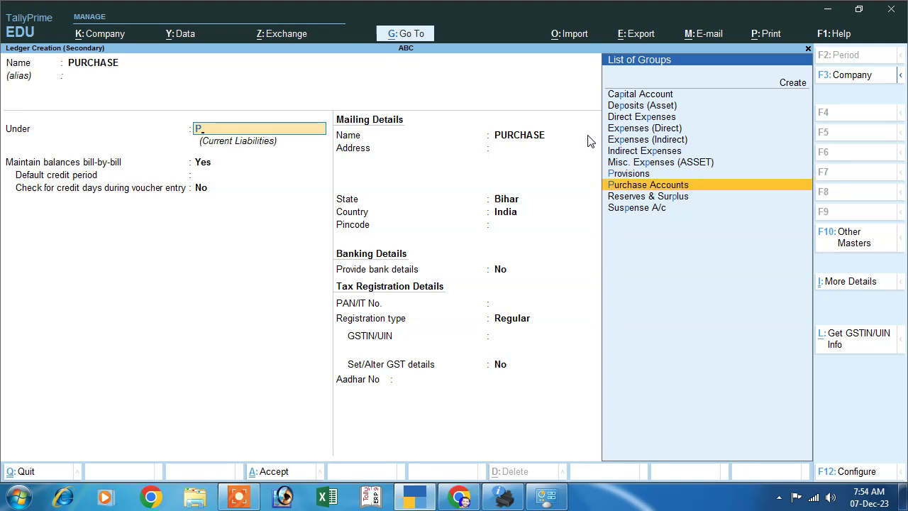
pyautogui.press('Return')
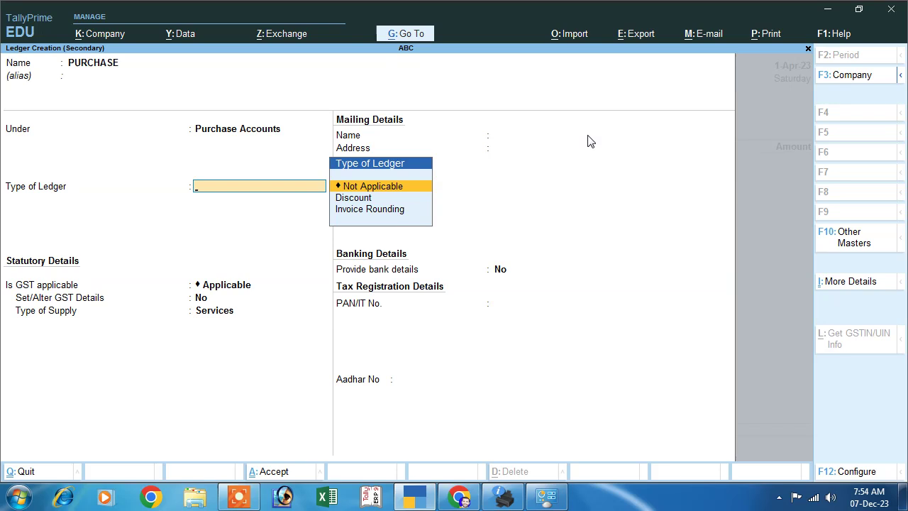
# - Set the PURCHASE ledger's type to Not Applicable, GST to Applicable and type of supply to Goods, and save it
pyautogui.press('Return')
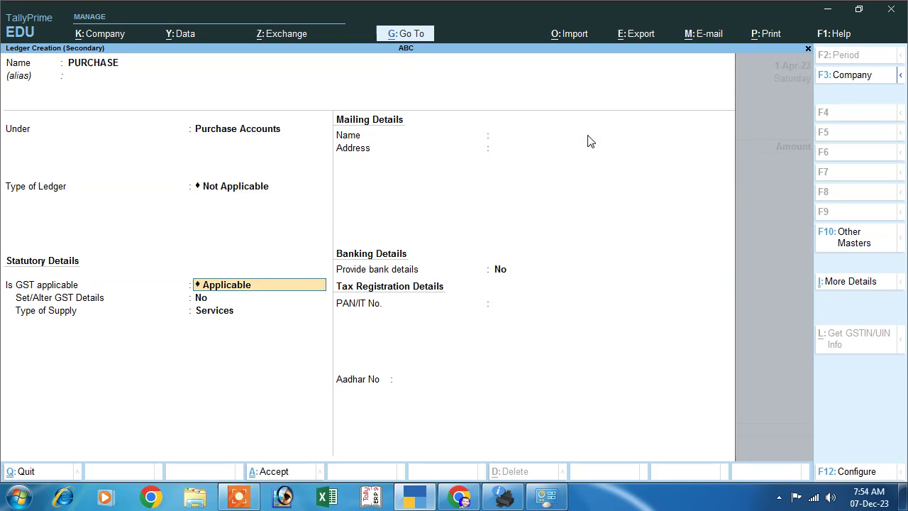
pyautogui.press('Return')
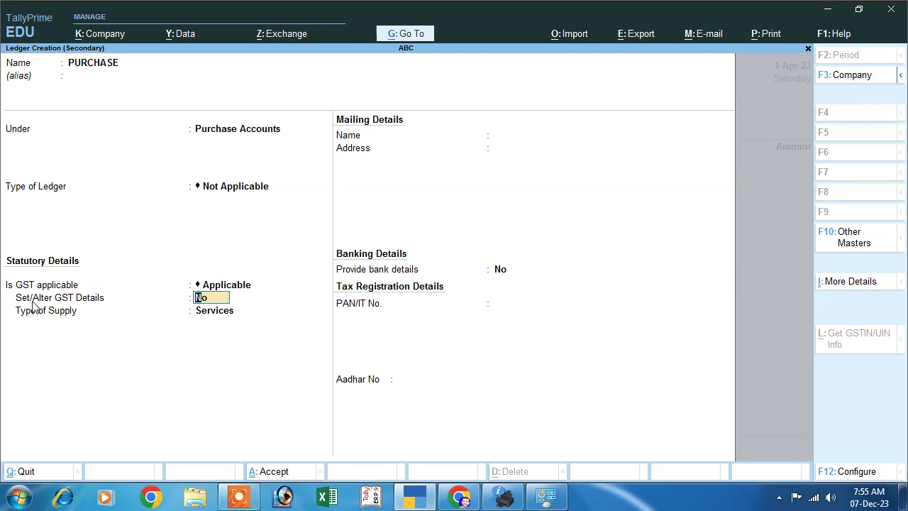
pyautogui.press('Return')
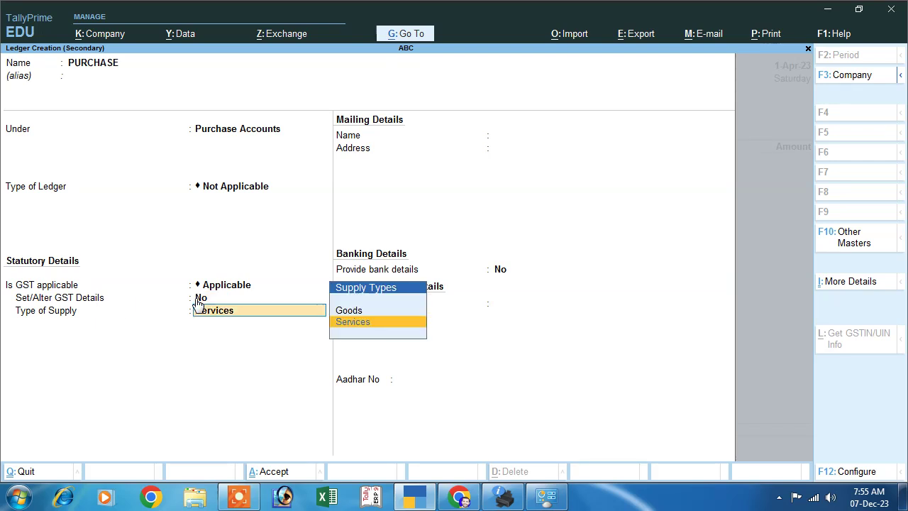
pyautogui.press('Up')
pyautogui.press('Return')
pyautogui.press('Return')
pyautogui.press('Return')
pyautogui.press('Return')
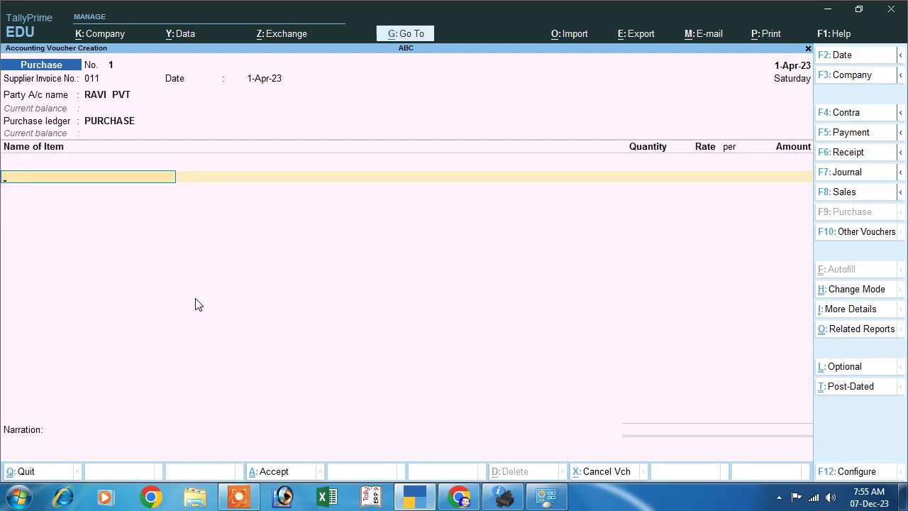
# - Create a stock item named Mouse from the voucher's item line, under Primary with category Not Applicable
pyautogui.hotkey('alt', 'c')
pyautogui.write('Mouse')
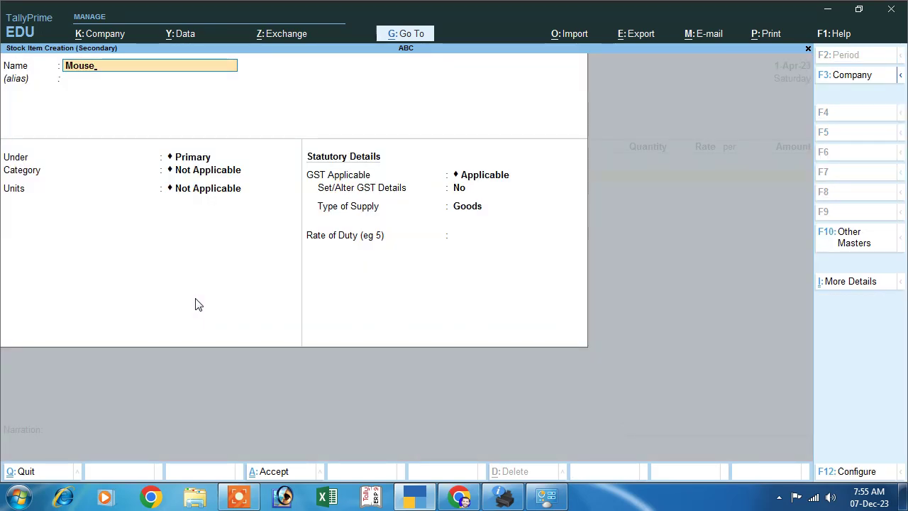
pyautogui.press('Return')
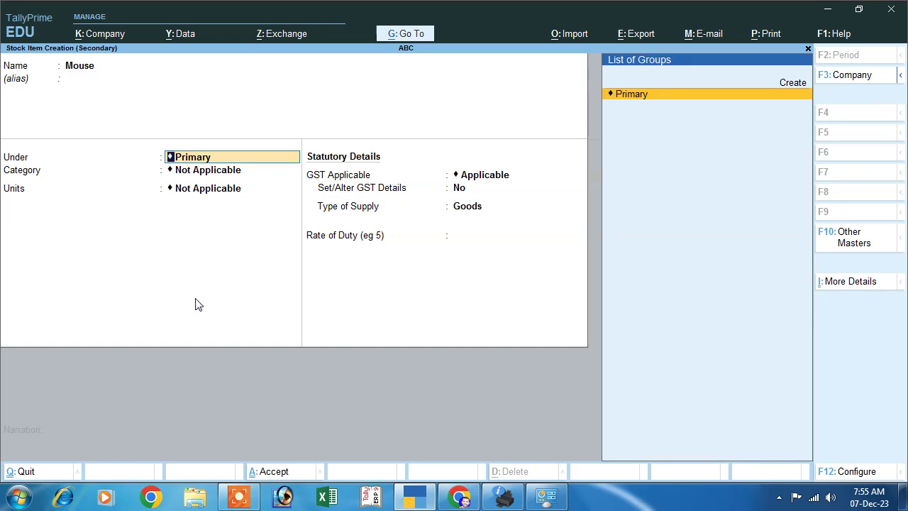
pyautogui.press('Return')
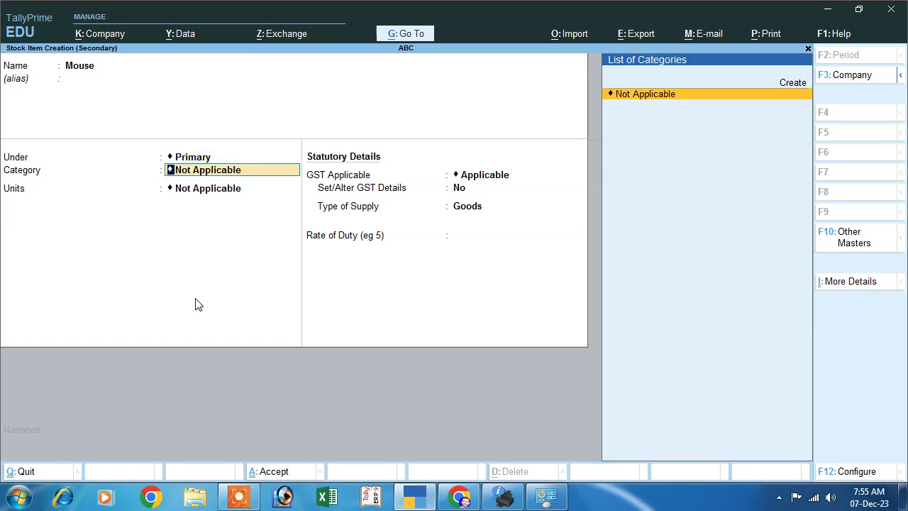
pyautogui.press('Return')
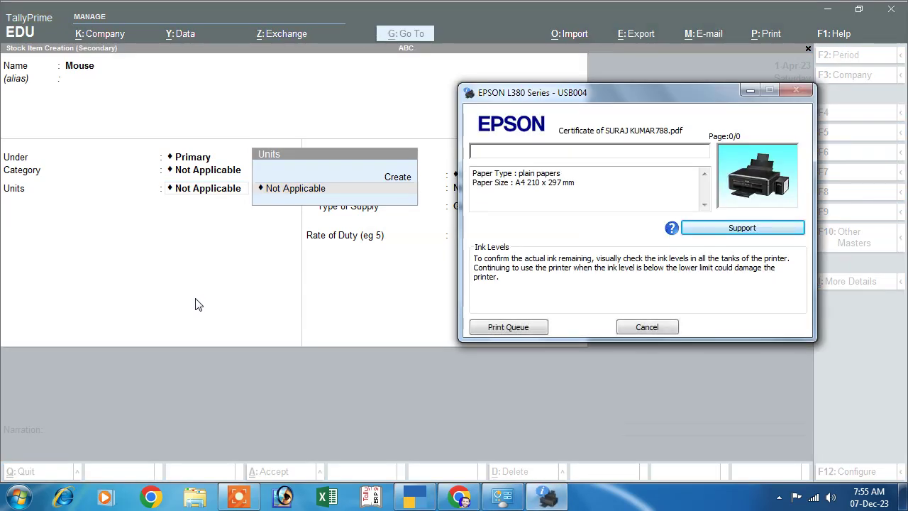
pyautogui.click(198, 305)
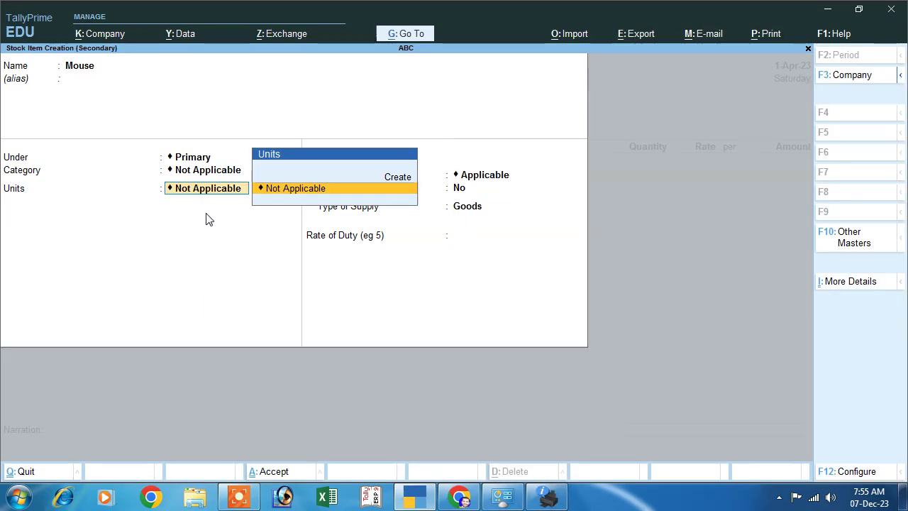
# - Create the simple unit pcs with formal name Pieces, quantity code PCS-PIECES and 0 decimal places for the Mouse item
pyautogui.press('Up')
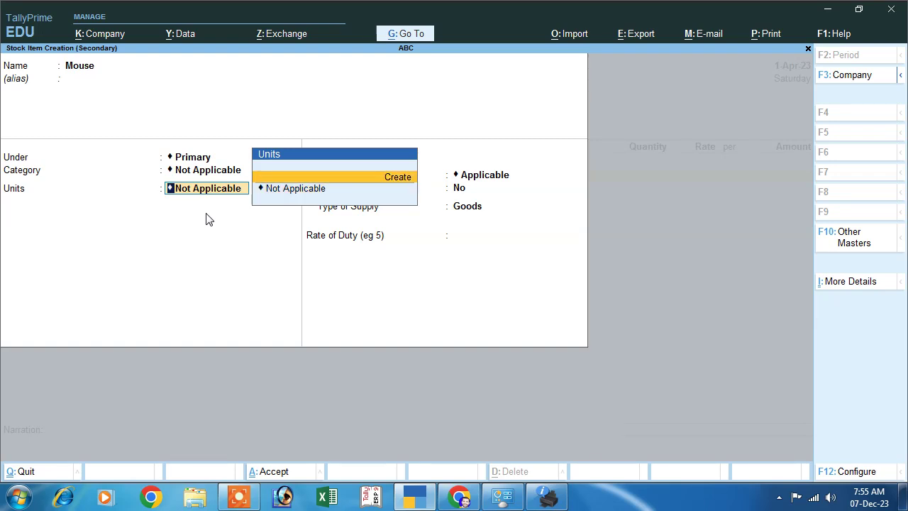
pyautogui.press('Return')
pyautogui.write('pcs')
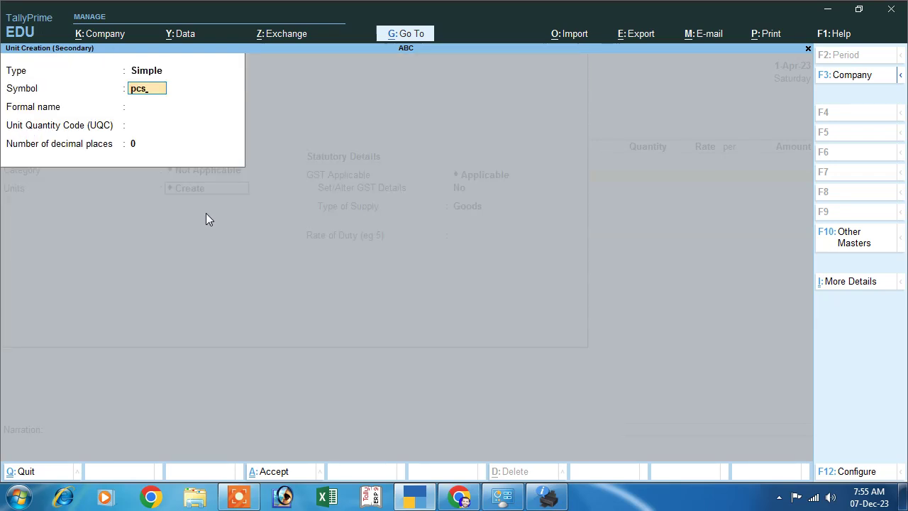
pyautogui.press('Return')
pyautogui.write('P')
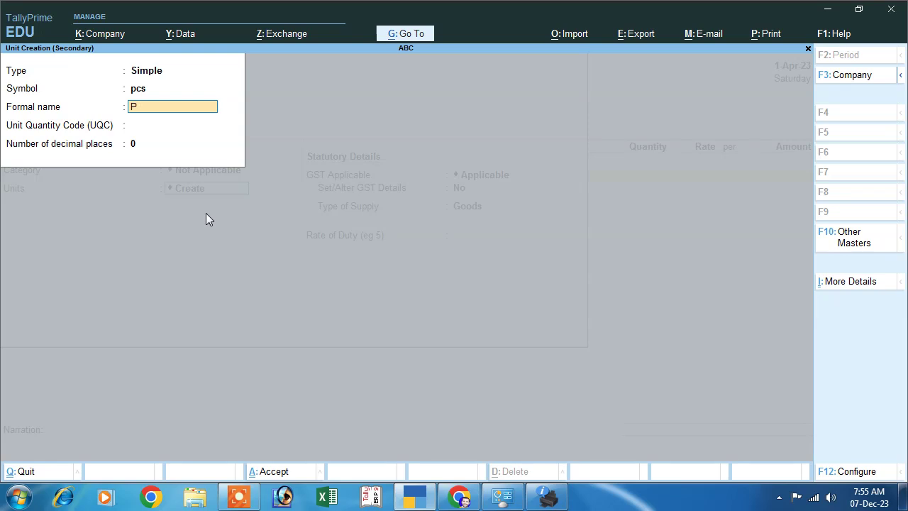
pyautogui.write('ieces')
pyautogui.press('Return')
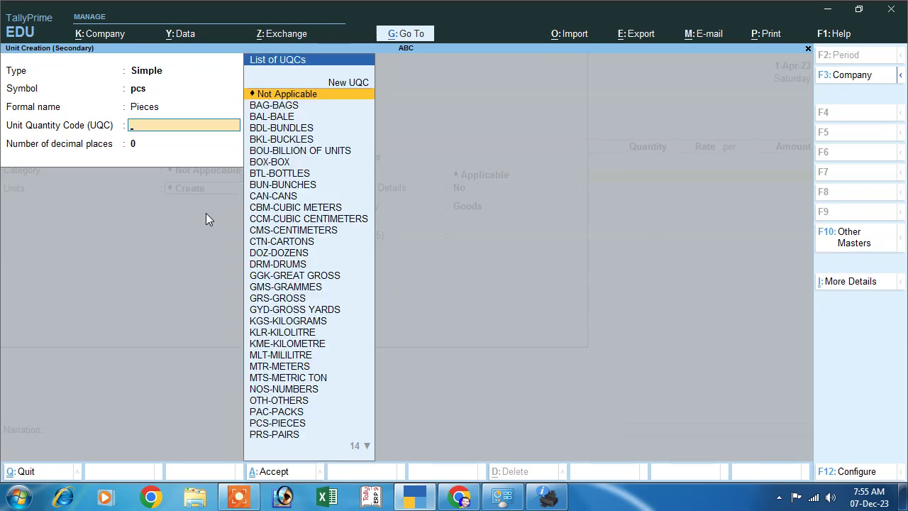
pyautogui.write('pc')
pyautogui.press('Return')
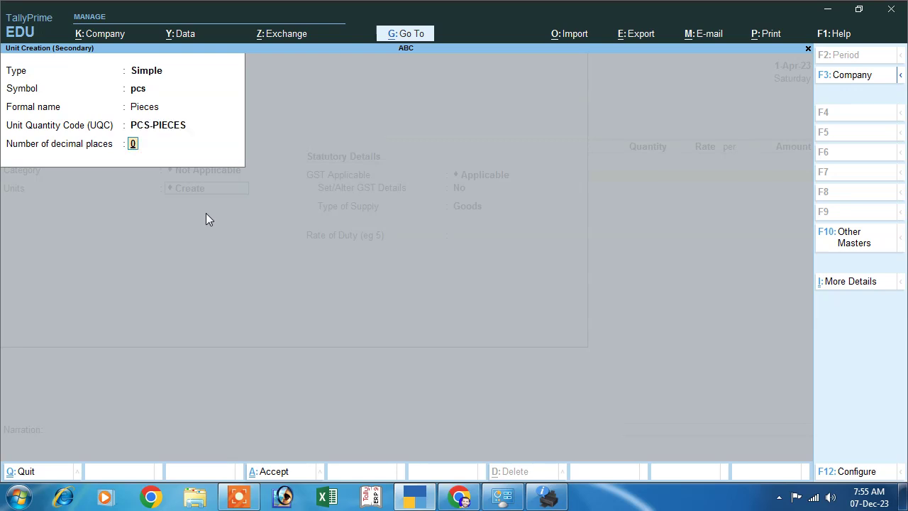
pyautogui.press('Return')
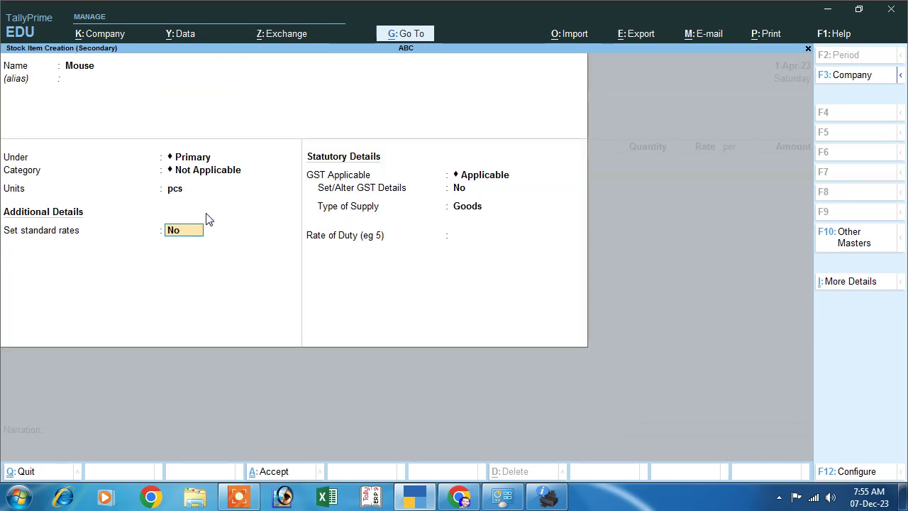
# - Keep standard rates at No and GST Applicable for the Mouse item, and open its GST details by setting Set/Alter GST Details to Yes
pyautogui.press('Return')
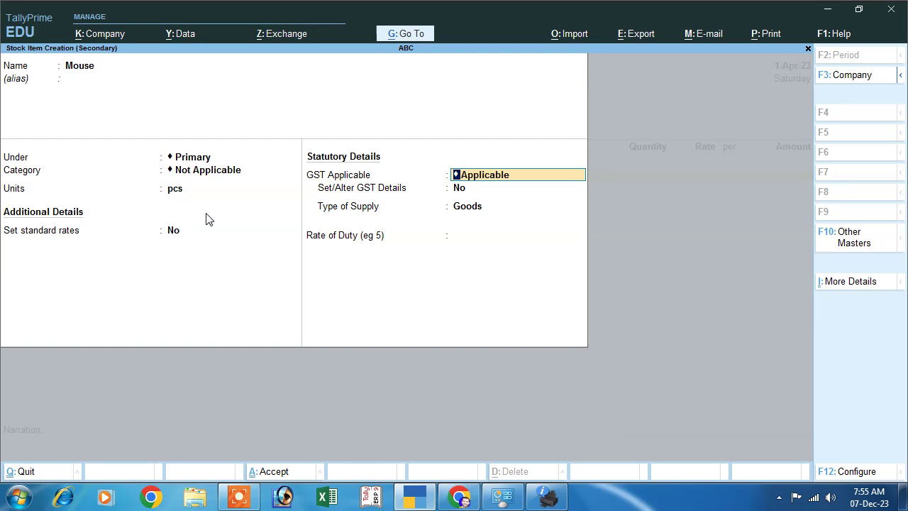
pyautogui.press('Return')
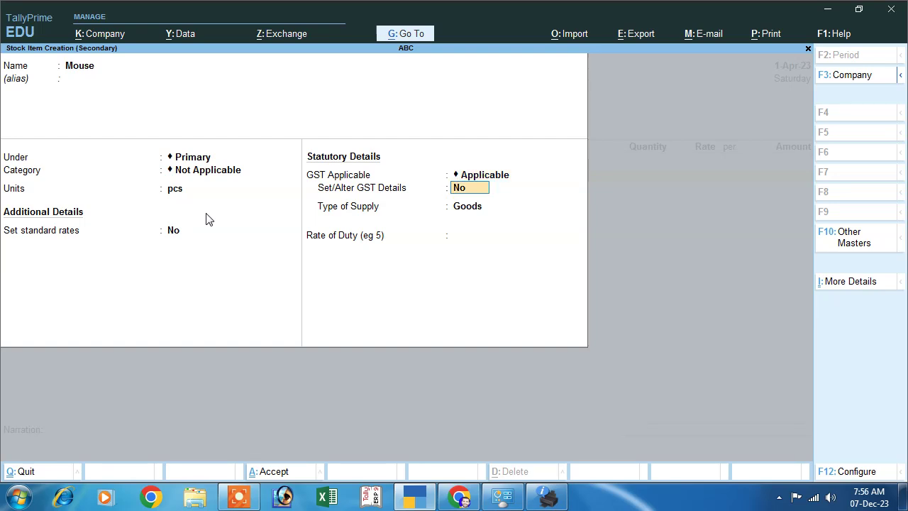
pyautogui.press('y')
pyautogui.press('Return')
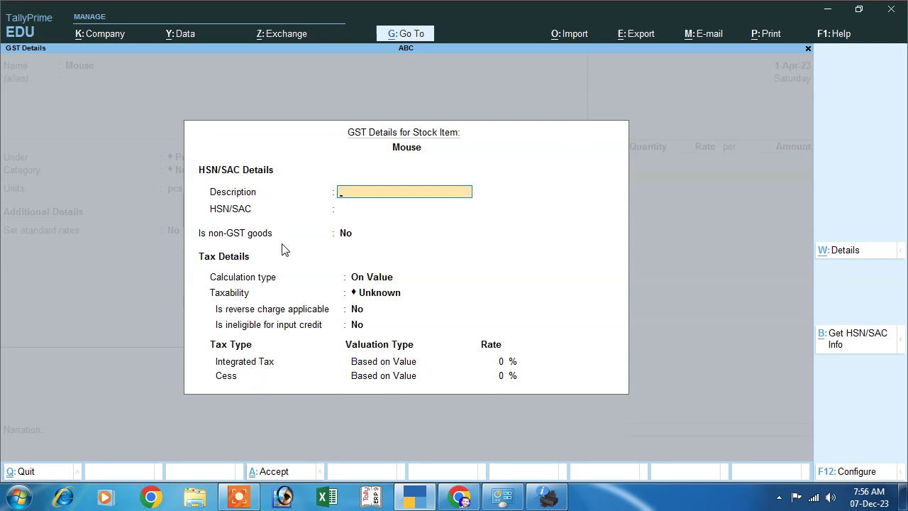
# - Configure the GST details form to show all GST tax types
pyautogui.press('F12')
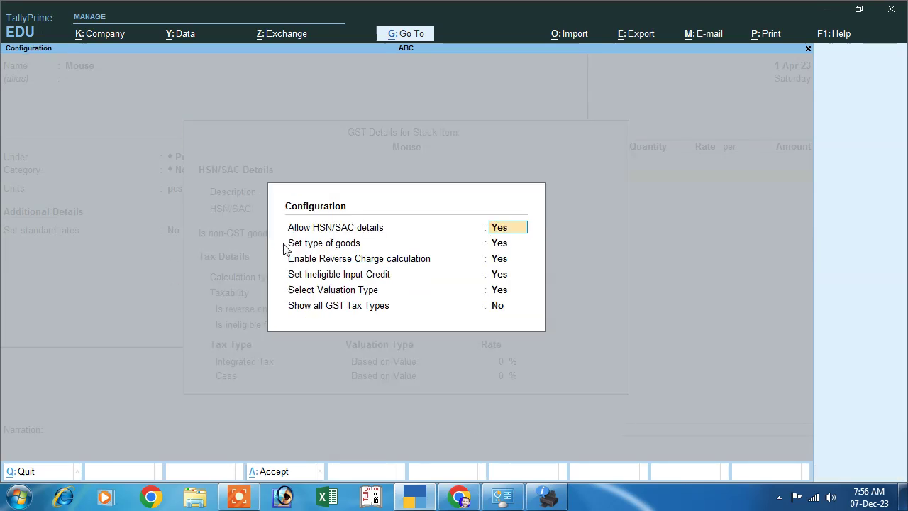
pyautogui.click(497, 306)
pyautogui.write('y')
pyautogui.press('Return')
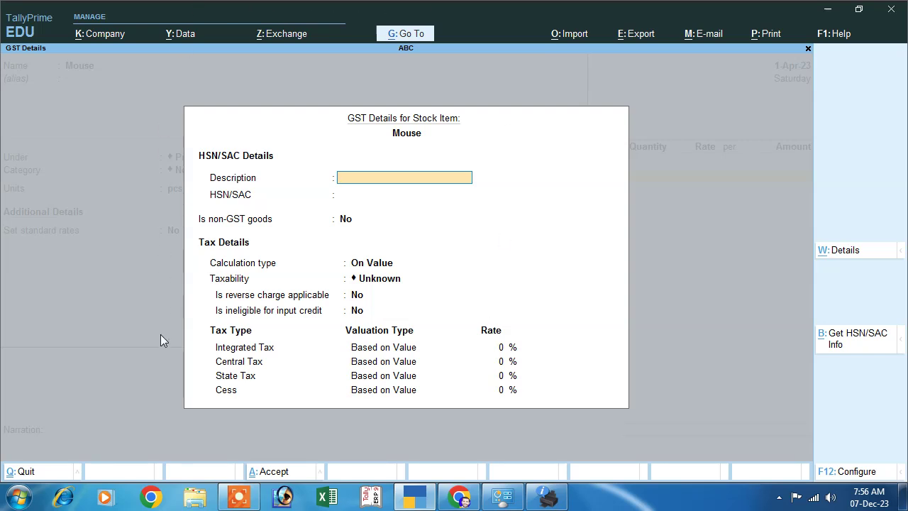
# - Configure the Mouse item's GST details form with Show all GST Tax Types set to No
pyautogui.press('Return')
pyautogui.press('Return')
pyautogui.press('Return')
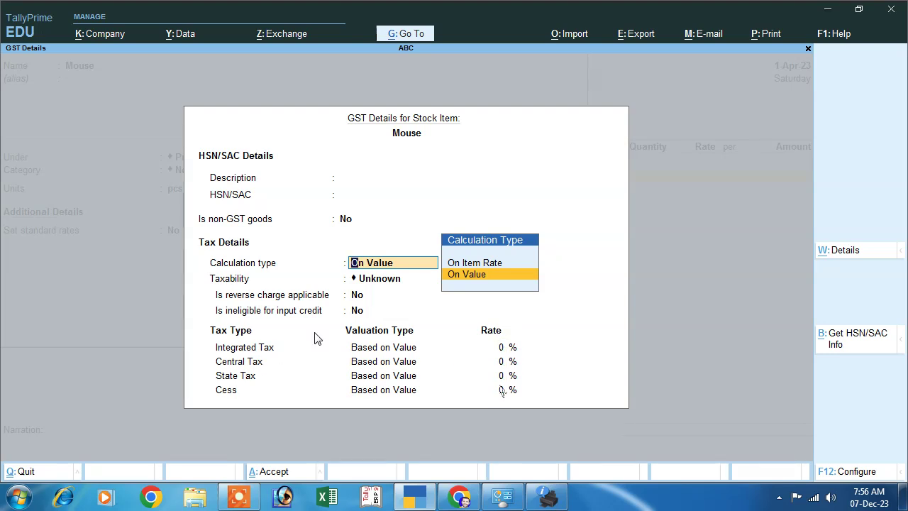
pyautogui.press('F12')
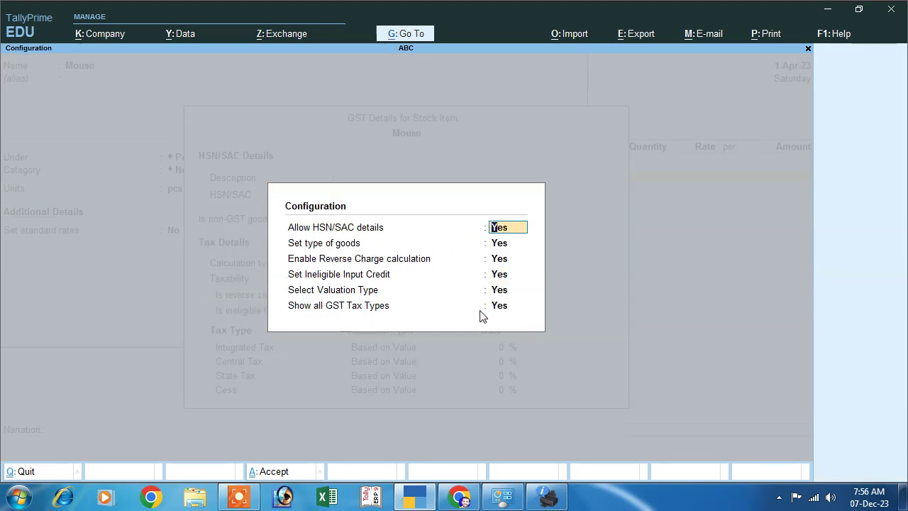
pyautogui.click(499, 310)
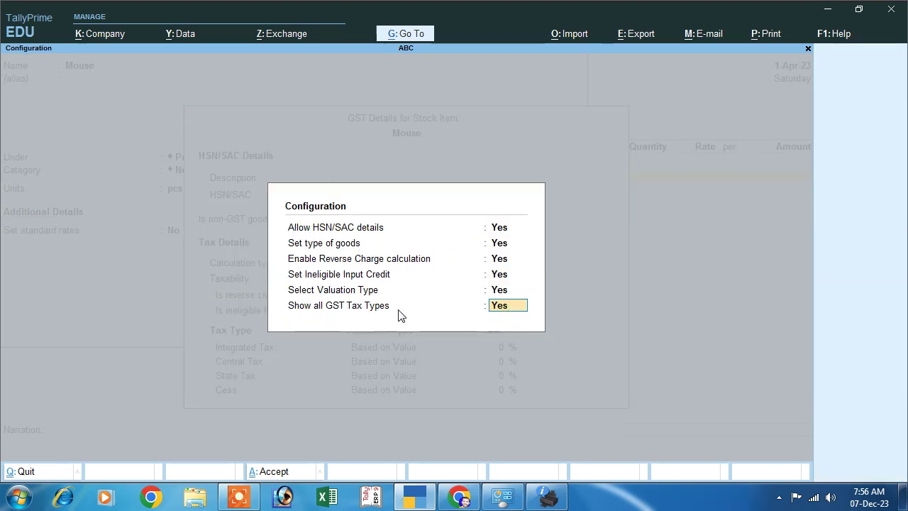
pyautogui.write('n')
pyautogui.press('Return')
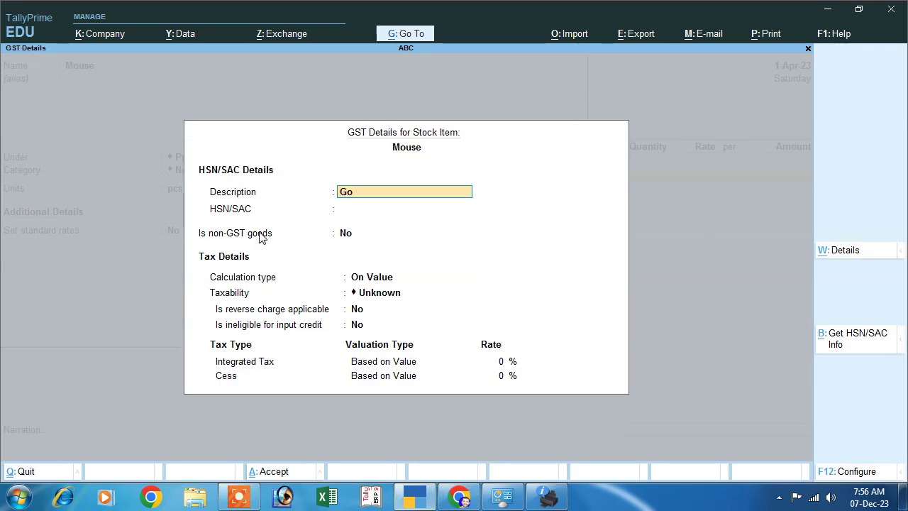
# - Fill the Mouse item's GST details with description Goods, HSN/SAC 8547, non-GST goods No and calculation type On Value
pyautogui.press('Return')
pyautogui.write('8547')
pyautogui.press('Return')
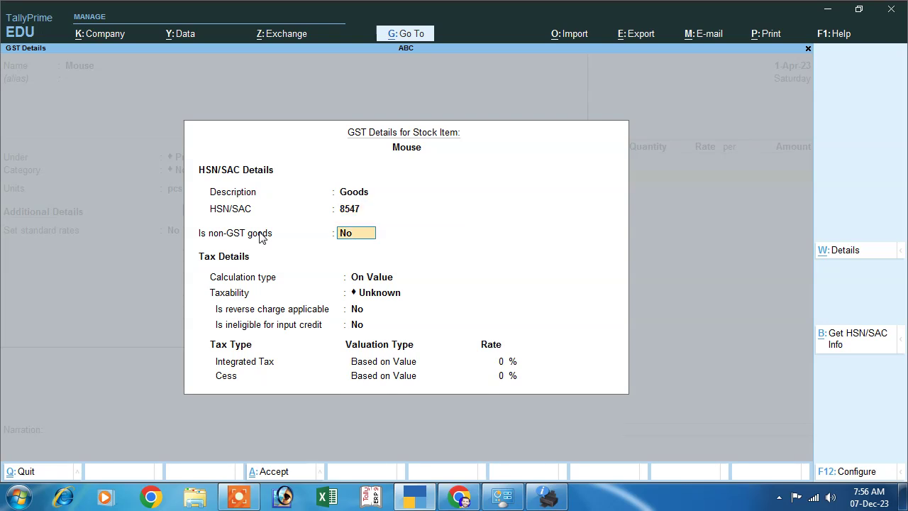
pyautogui.press('Return')
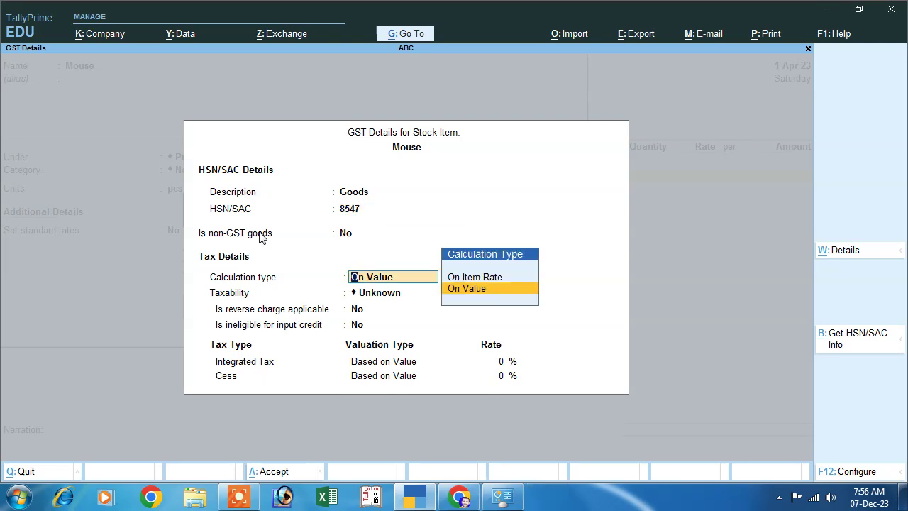
pyautogui.press('Return')
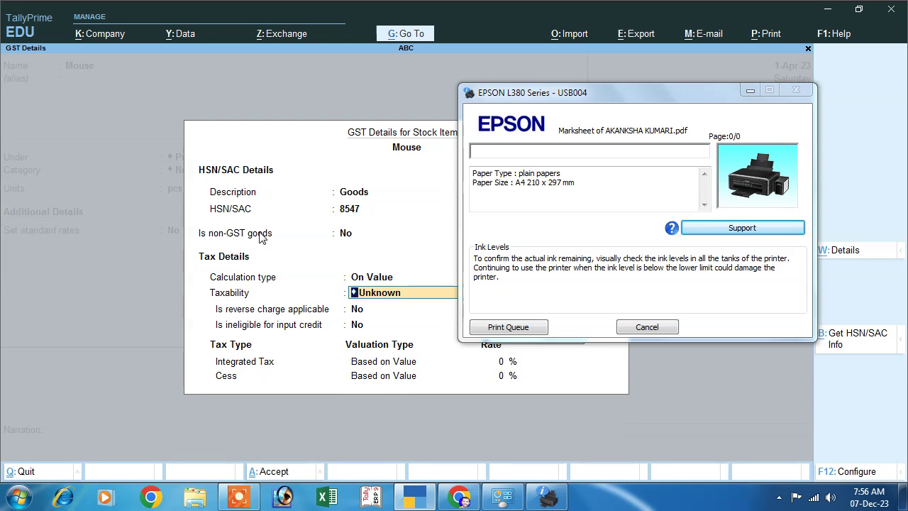
# - Set the Mouse item's taxability to Taxable, keeping reverse charge and ineligible for input credit at No
pyautogui.click(332, 111)
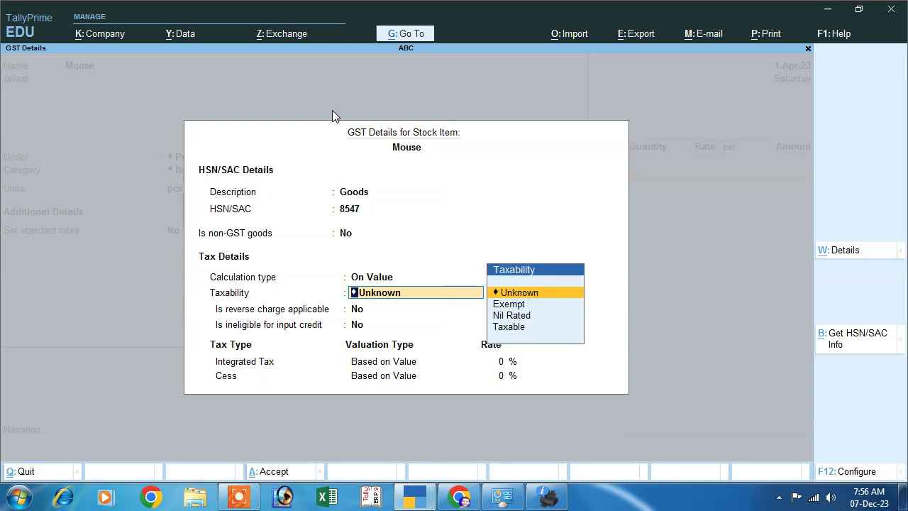
pyautogui.press('Down')
pyautogui.press('Down')
pyautogui.press('Down')
pyautogui.press('Return')
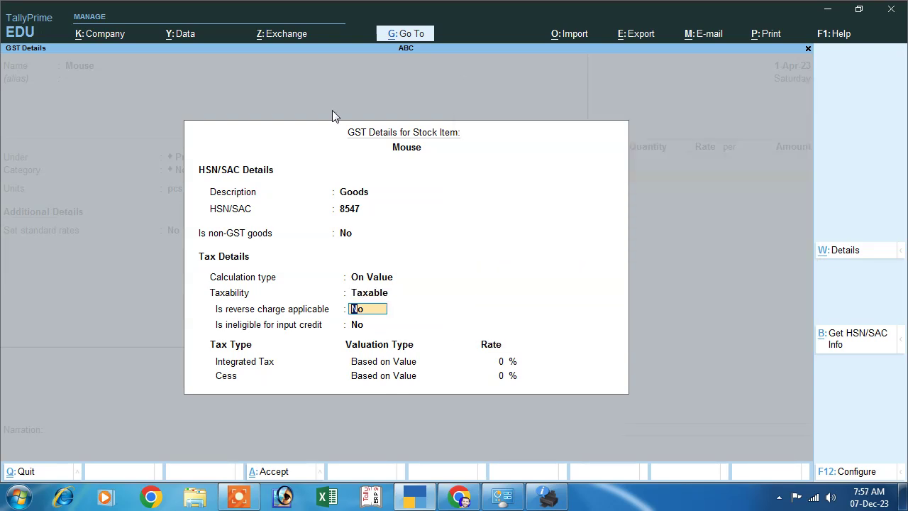
pyautogui.press('Return')
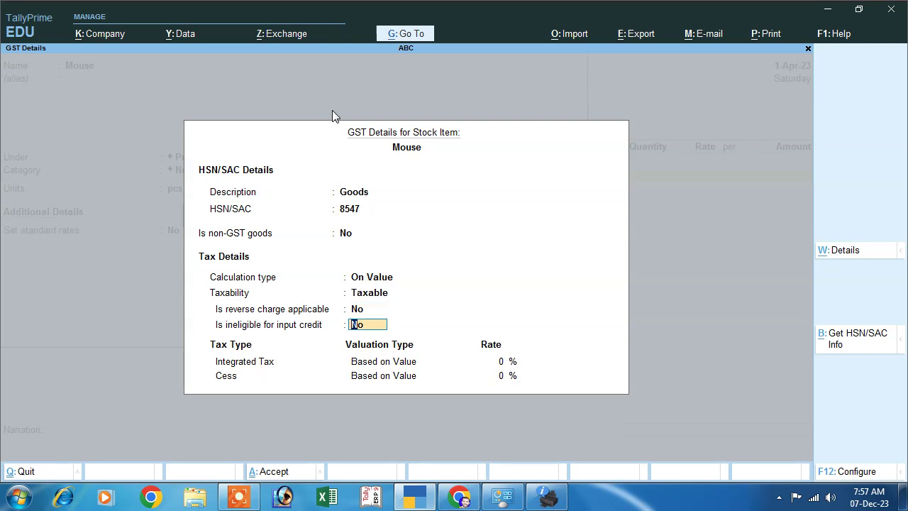
pyautogui.press('Return')
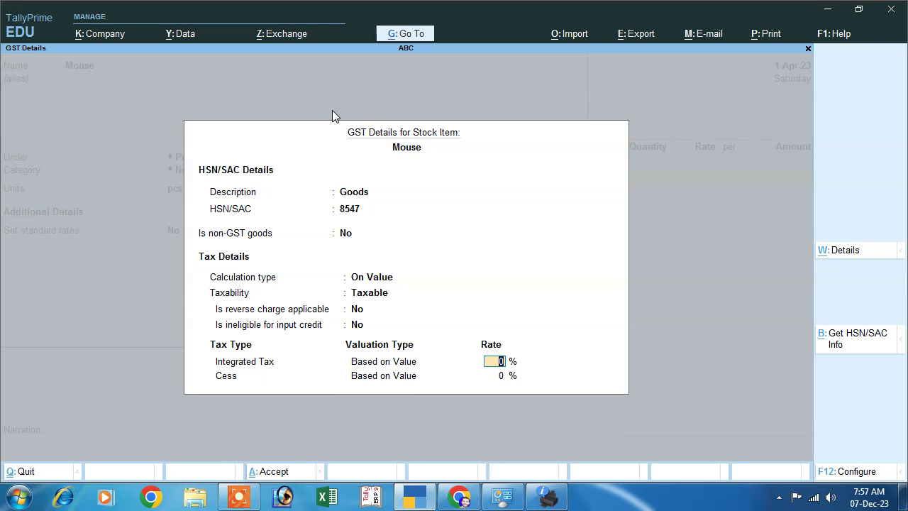
# - Set Mouse's integrated tax to 12% with cess 0%, and save the item with supply type Goods and rate of duty 0
pyautogui.write('12')
pyautogui.press('Return')
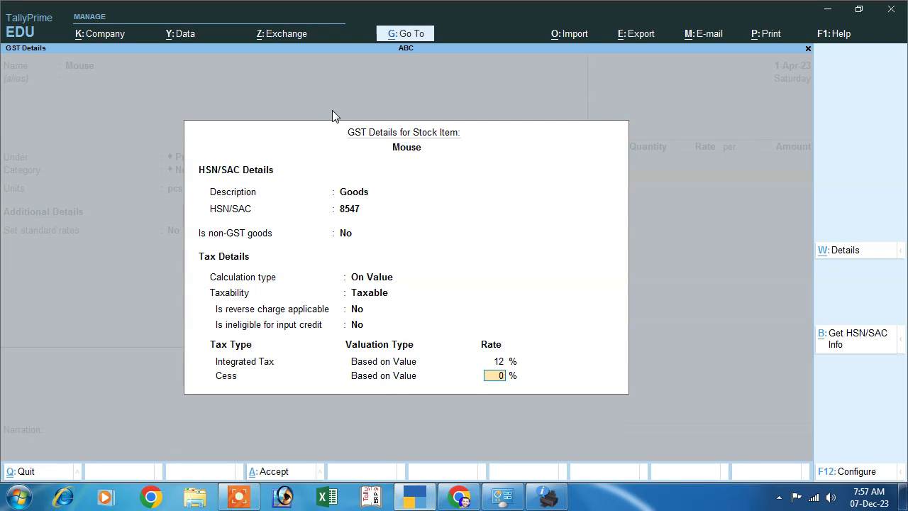
pyautogui.press('Return')
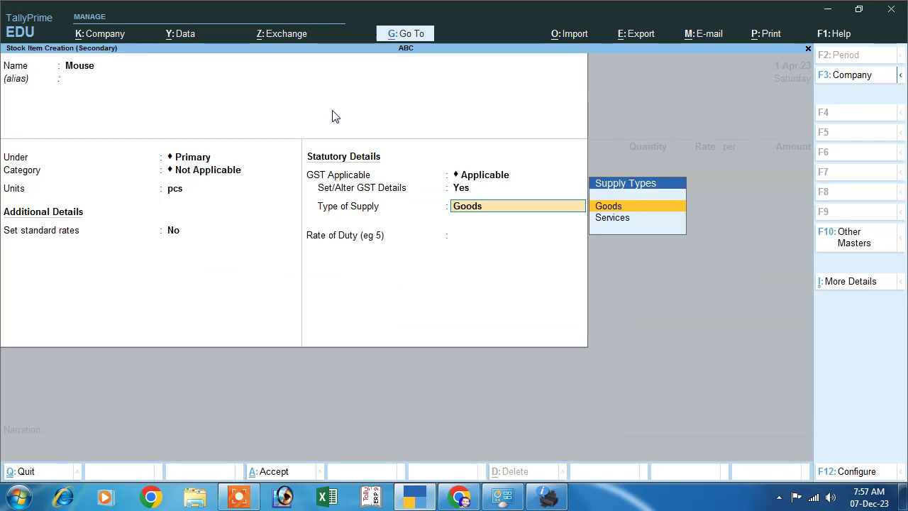
pyautogui.press('Return')
pyautogui.press('Return')
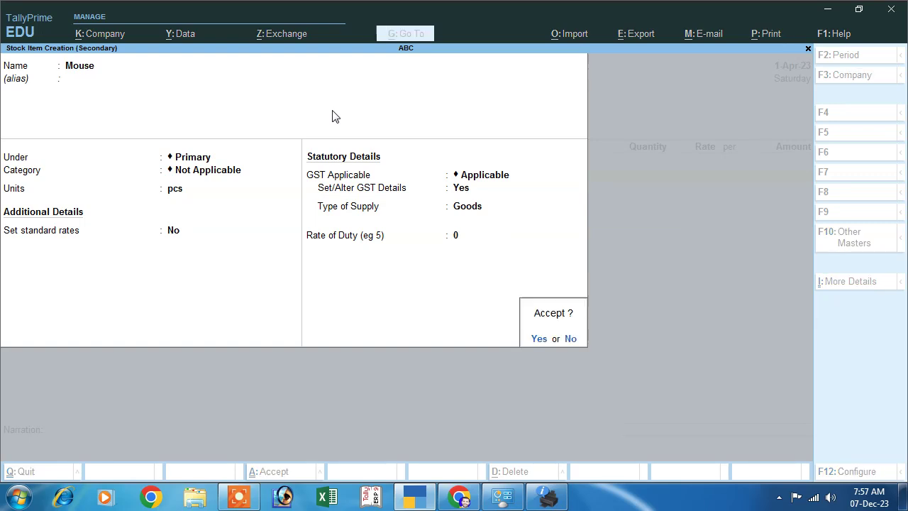
pyautogui.press('Return')
# - Enter 200 pcs of Mouse at a rate of 600 per pcs on the purchase voucher's item line
pyautogui.write('200')
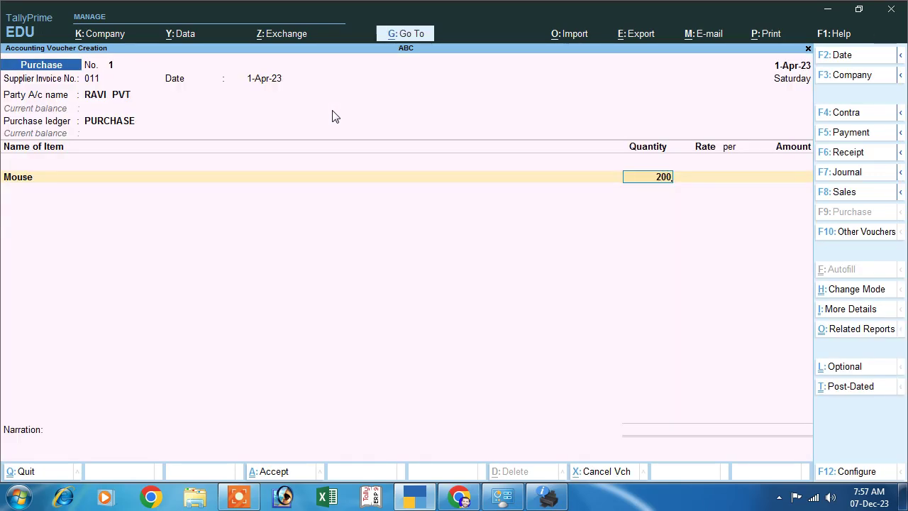
pyautogui.press('Return')
pyautogui.write('600')
pyautogui.press('Return')
pyautogui.press('Return')
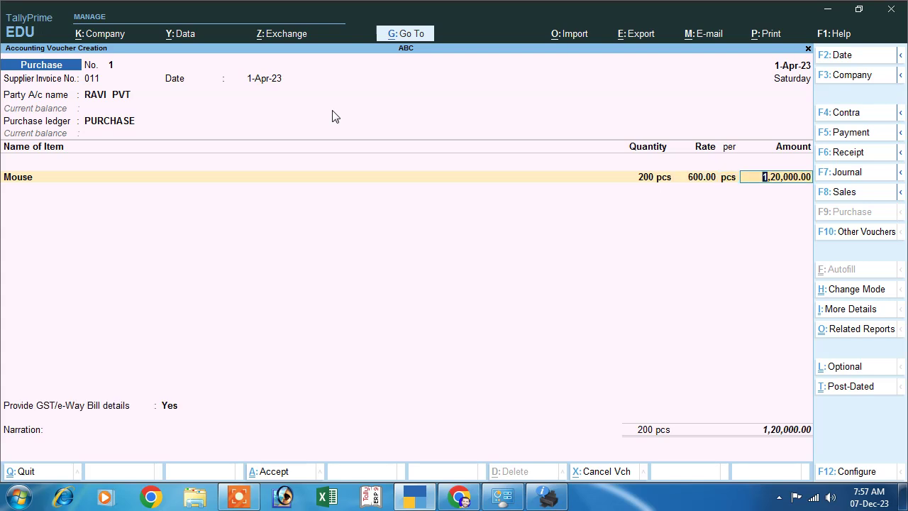
pyautogui.press('Return')
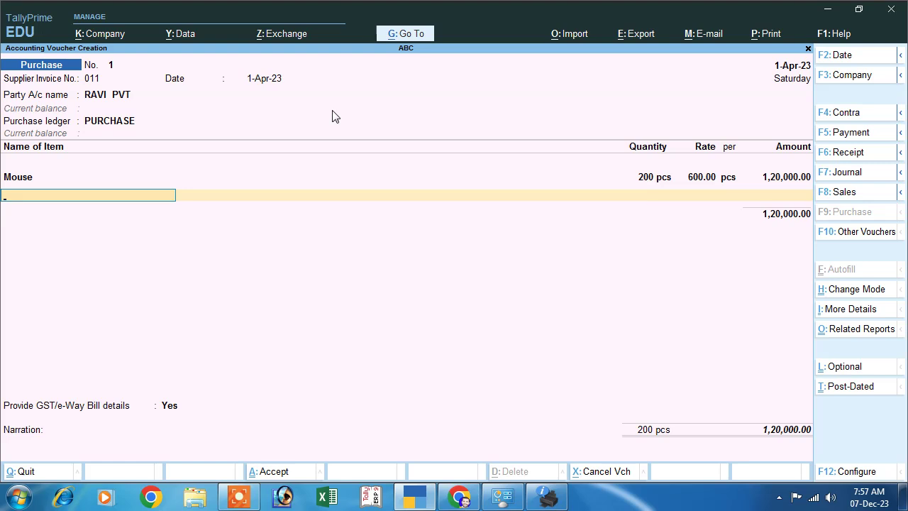
# - Create a stock item named Led from the next item line, under Primary with category Not Applicable and units pcs
pyautogui.hotkey('alt', 'c')
pyautogui.write('Led')
pyautogui.press('Return')
pyautogui.press('Return')
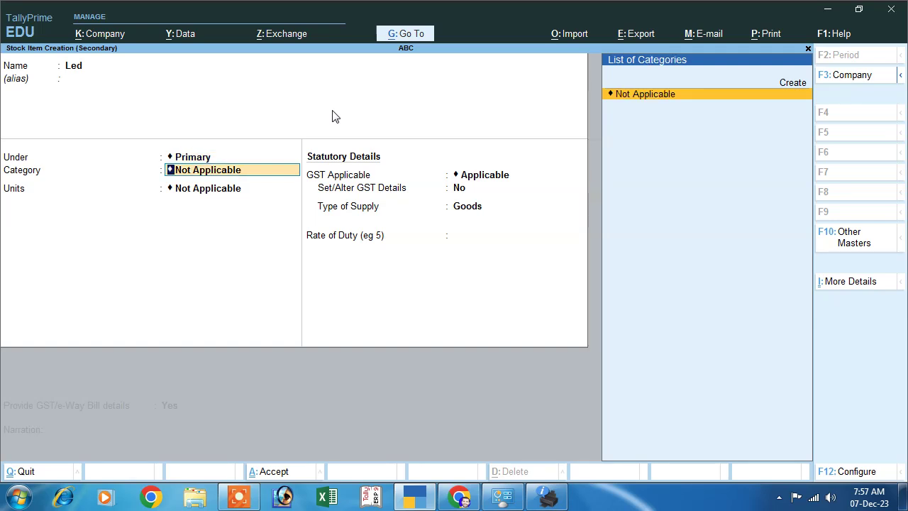
pyautogui.press('Return')
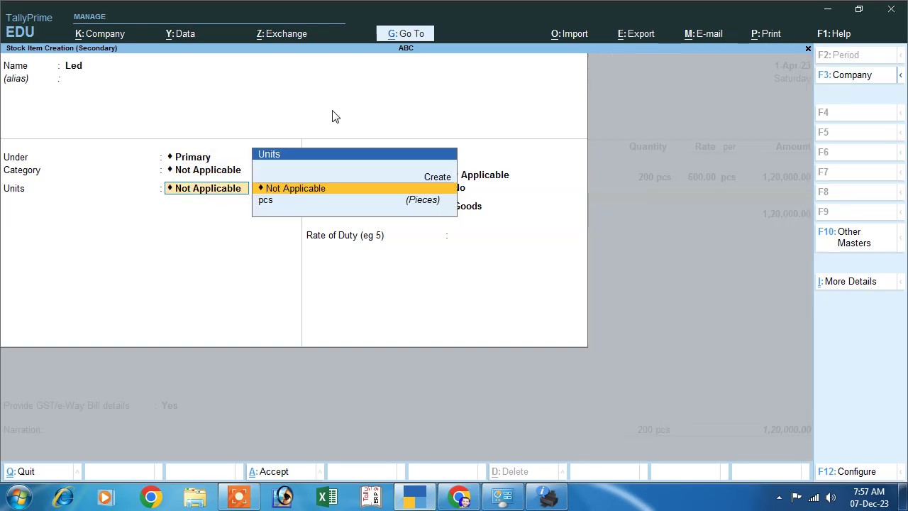
pyautogui.press('Down')
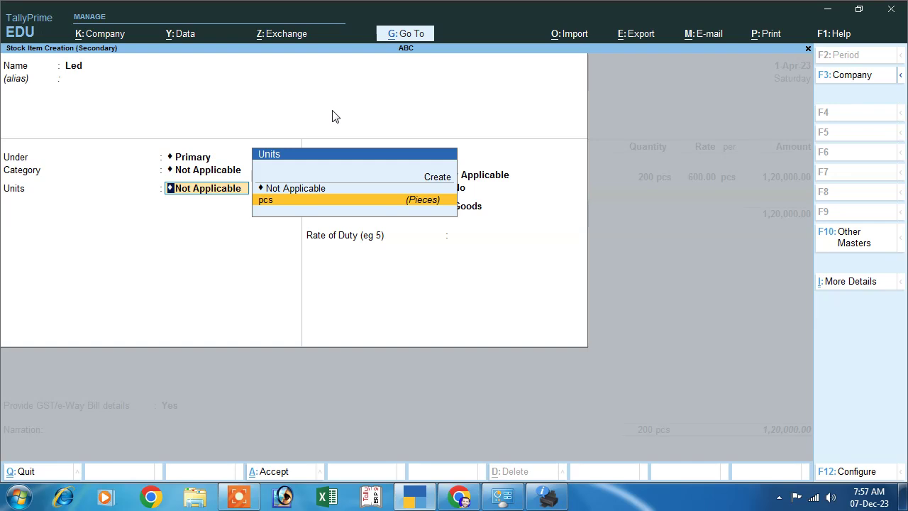
pyautogui.press('Return')
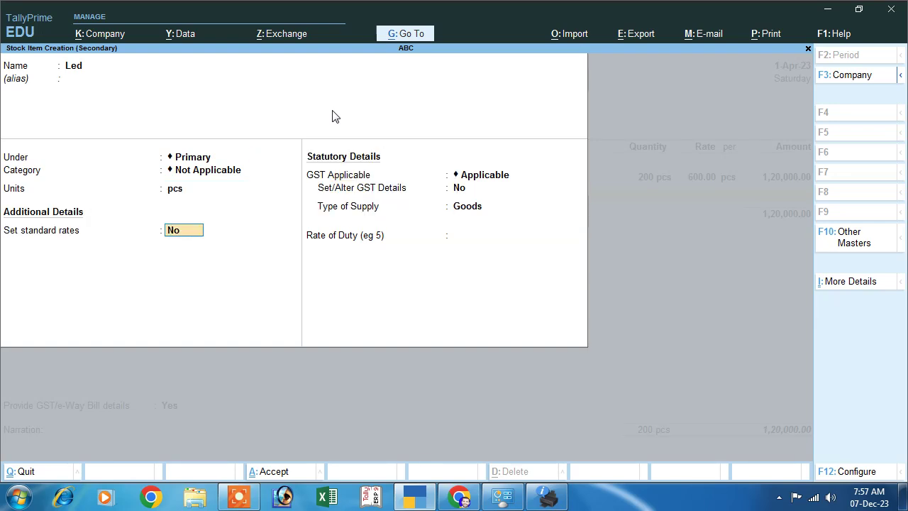
# - Keep standard rates at No and GST Applicable for the Led item, and open its GST details by setting Set/Alter GST Details to Yes
pyautogui.press('Return')
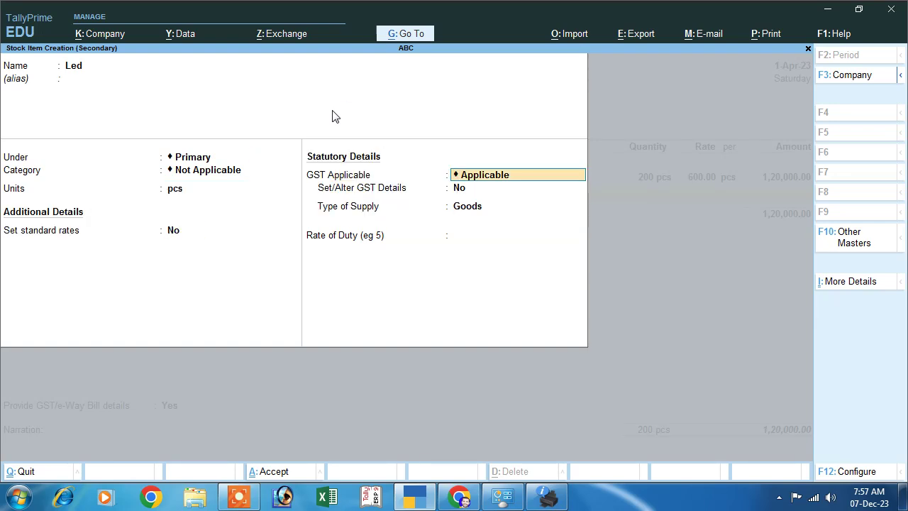
pyautogui.press('Return')
pyautogui.write('y')
pyautogui.press('Return')
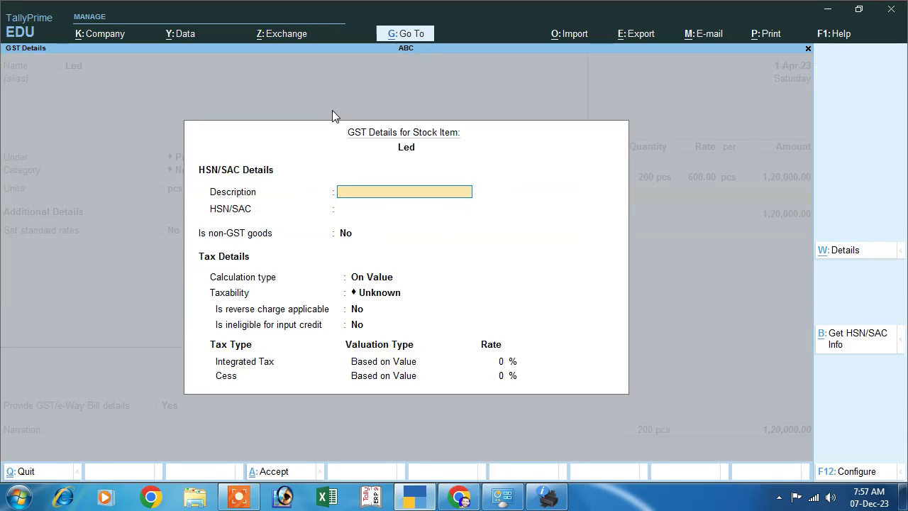
# - Fill the Led item's HSN/SAC details with description Goods and code 8596, keeping non-GST goods at No
pyautogui.write('Goods')
pyautogui.press('Return')
pyautogui.write('8596')
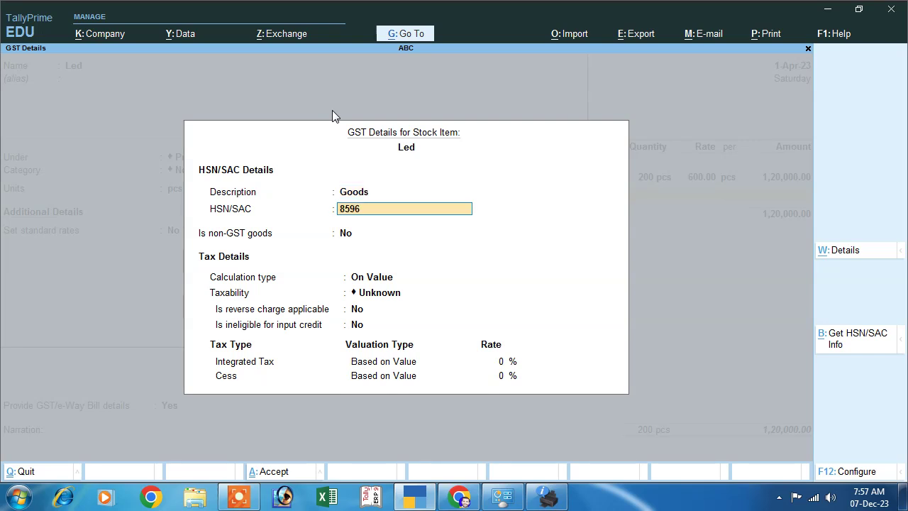
pyautogui.press('Return')
pyautogui.press('Return')
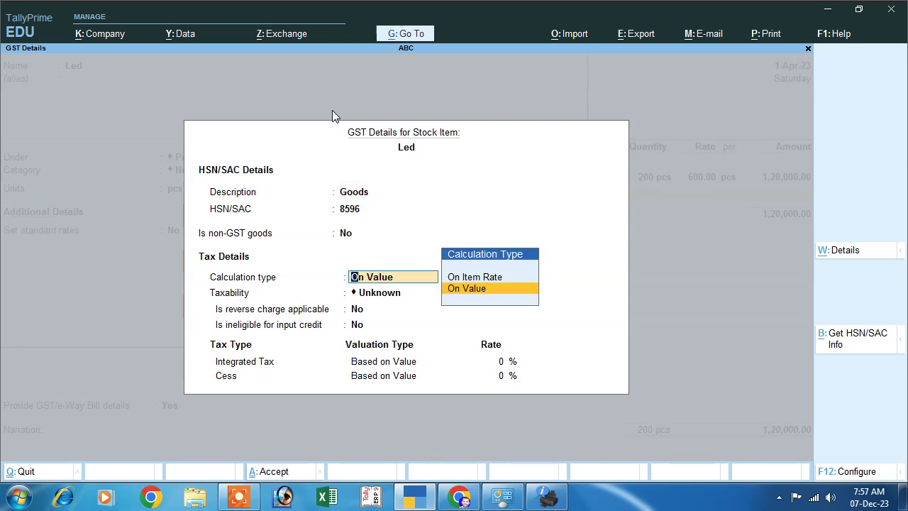
# - Keep Led's calculation type On Value, set taxability to Taxable, and leave reverse charge and ineligible for input credit at No
pyautogui.press('Return')
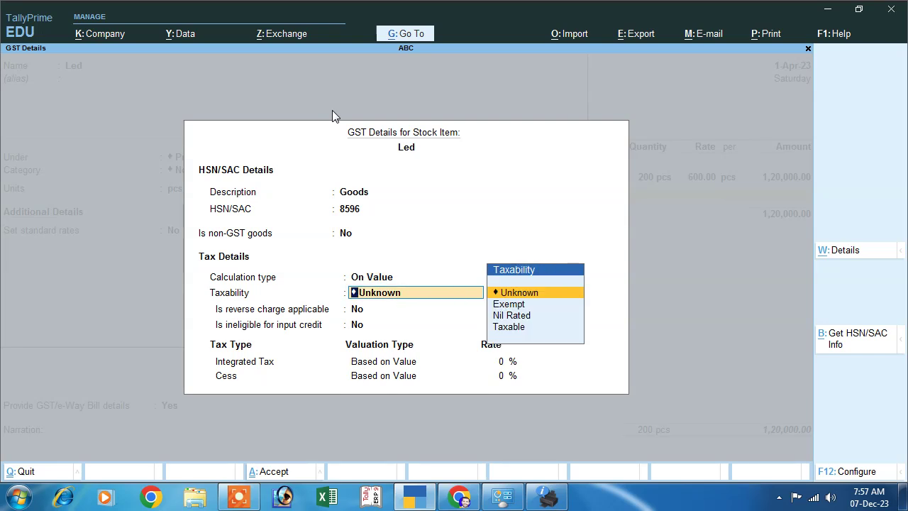
pyautogui.press('Down')
pyautogui.press('Down')
pyautogui.press('Down')
pyautogui.press('Return')
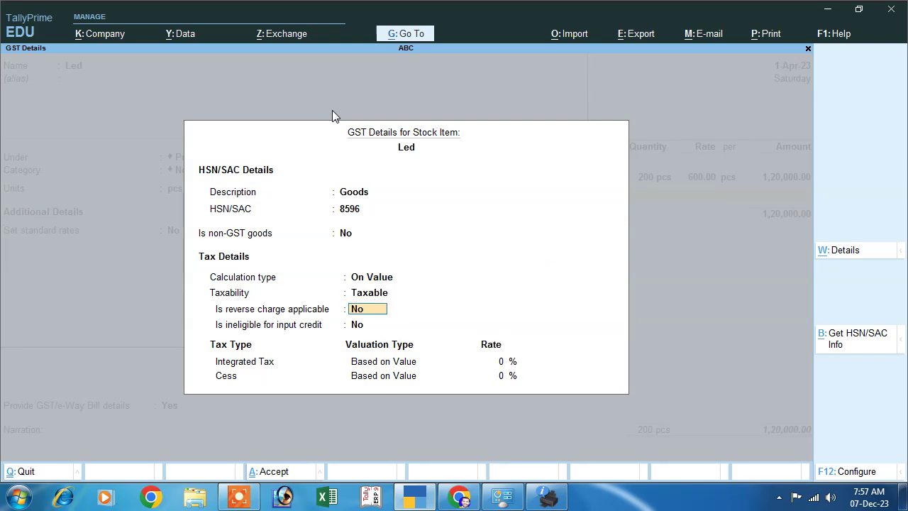
pyautogui.press('Return')
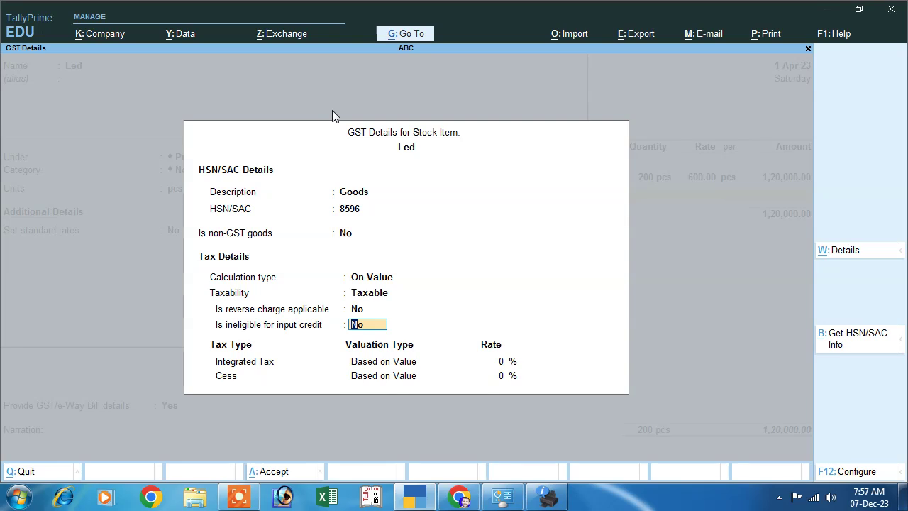
pyautogui.press('Return')
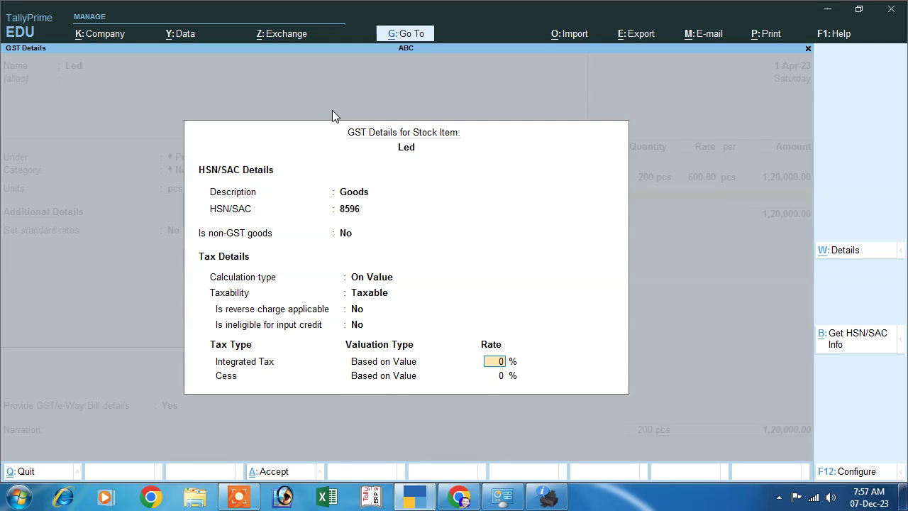
# - Set Led's integrated tax to 18% with cess 0%, and save the item with supply type Goods
pyautogui.write('18')
pyautogui.press('Return')
pyautogui.press('Return')
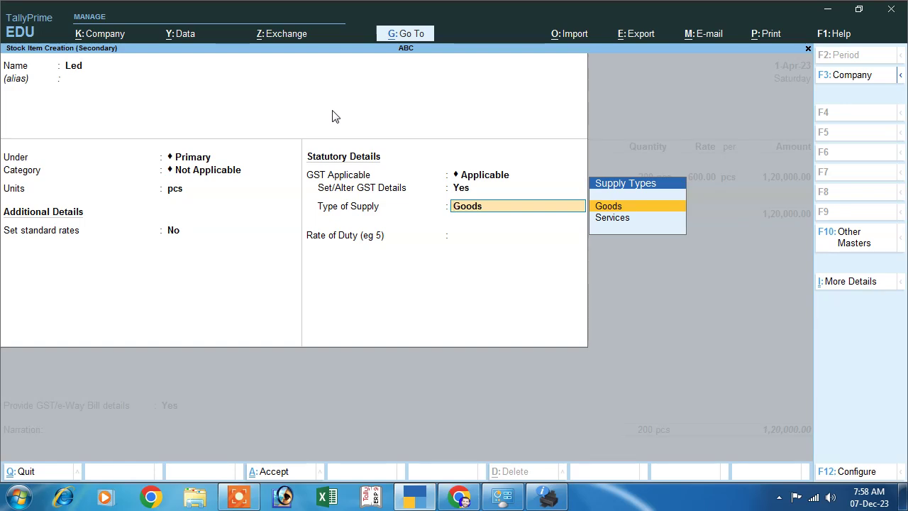
pyautogui.press('Return')
pyautogui.hotkey('ctrl', 'a')
pyautogui.press('Return')
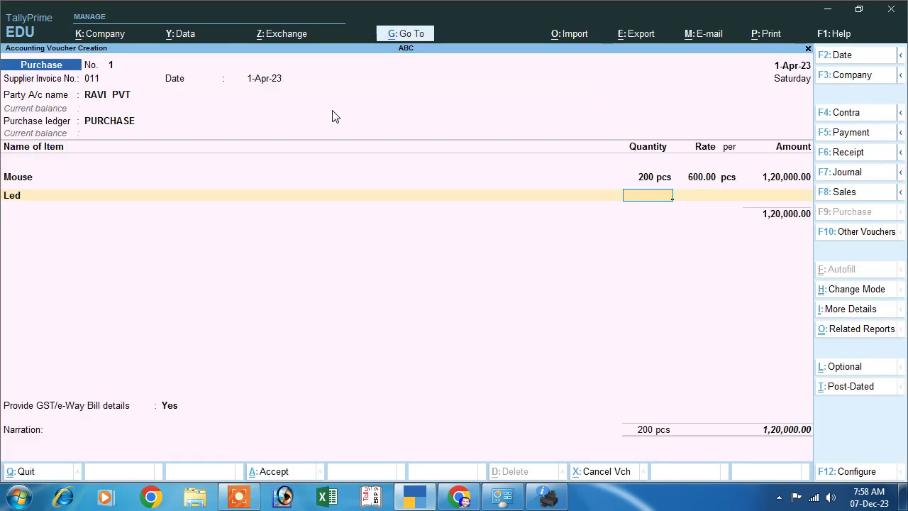
# - Enter 50 pcs of Led at a rate of 6000 per pcs on the purchase voucher's second item line
pyautogui.write('5')
pyautogui.press('Return')
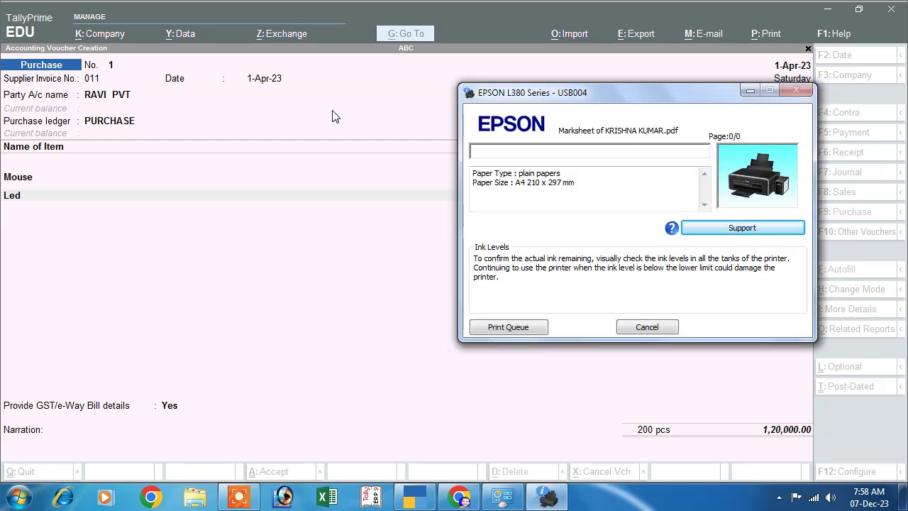
pyautogui.hotkey('alt', 'Tab')
pyautogui.write('0')
pyautogui.press('Return')
pyautogui.write('6000')
pyautogui.press('Return')
pyautogui.press('Return')
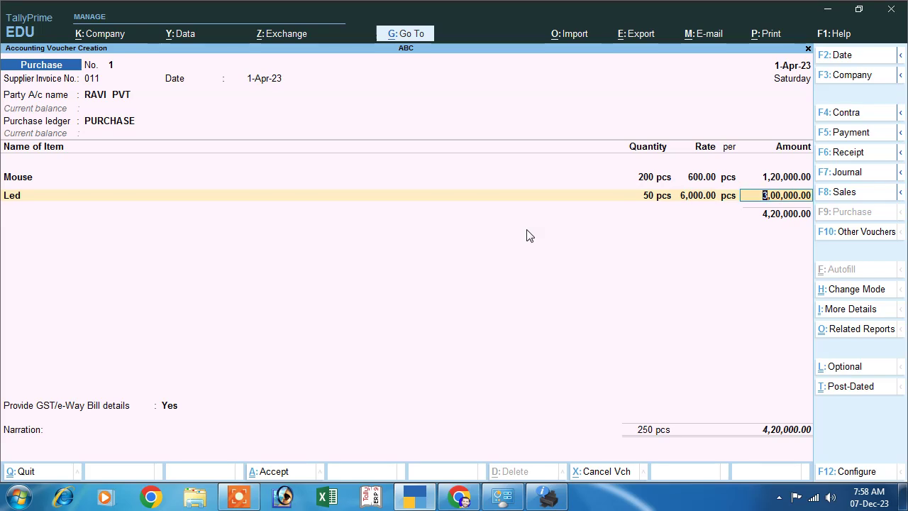
pyautogui.press('Return')
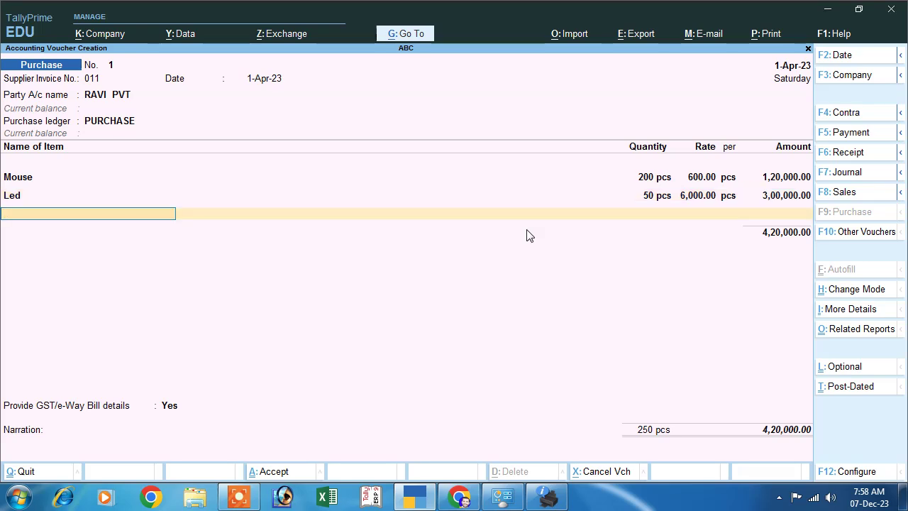
# - Create a stock item named Freeze under Primary with category Not Applicable and unit pcs, leaving standard rates at No
pyautogui.hotkey('alt', 'c')
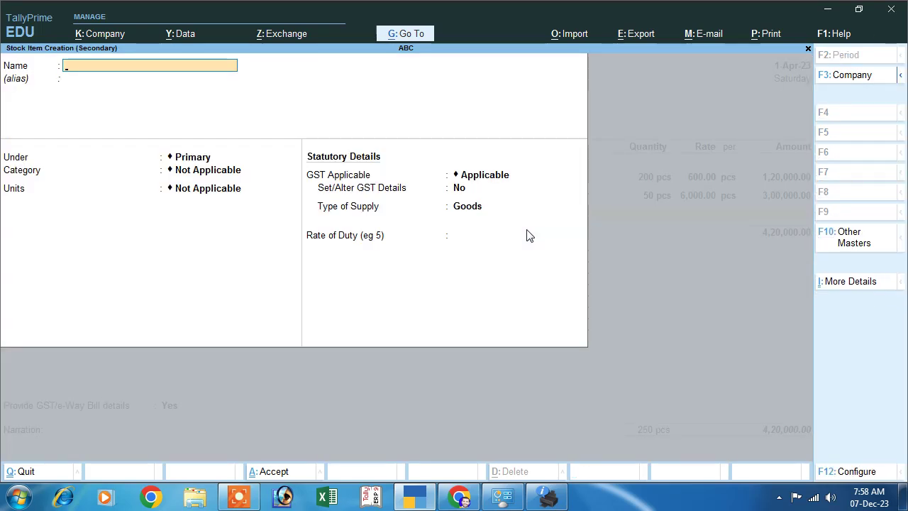
pyautogui.write('Freeze')
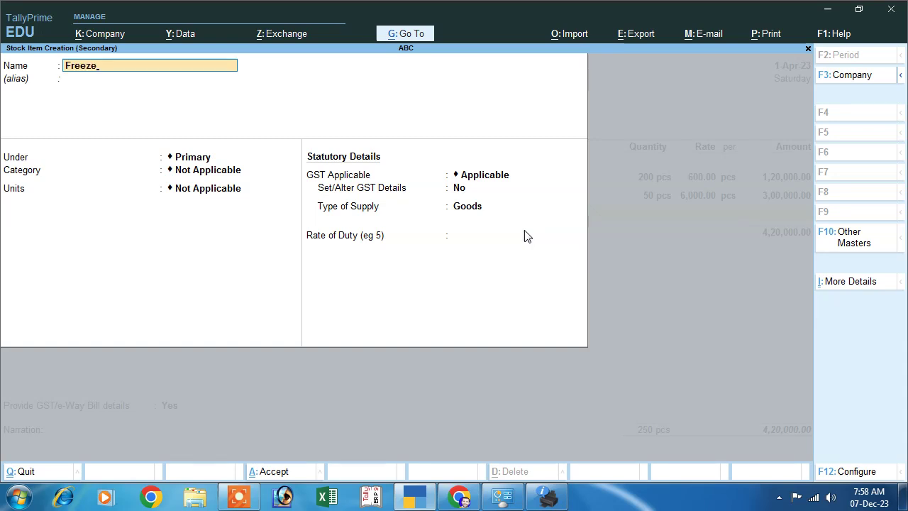
pyautogui.press('Return')
pyautogui.press('Return')
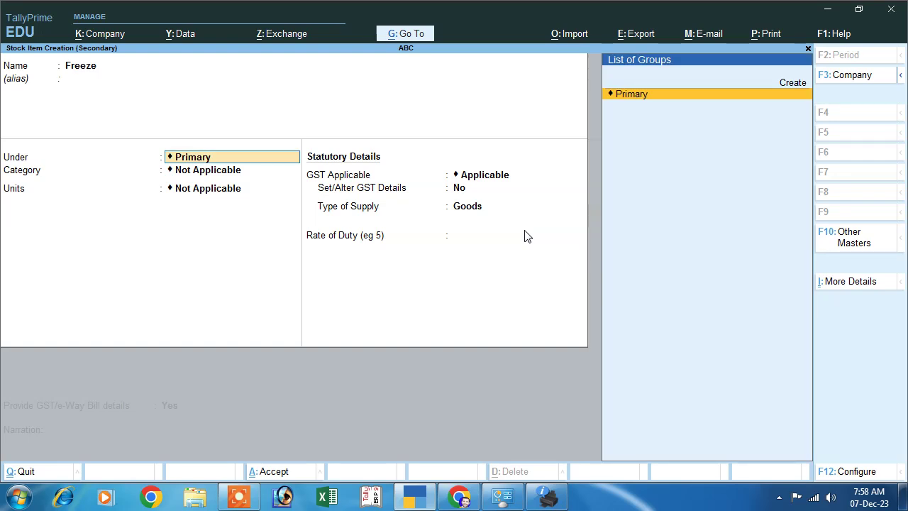
pyautogui.press('Return')
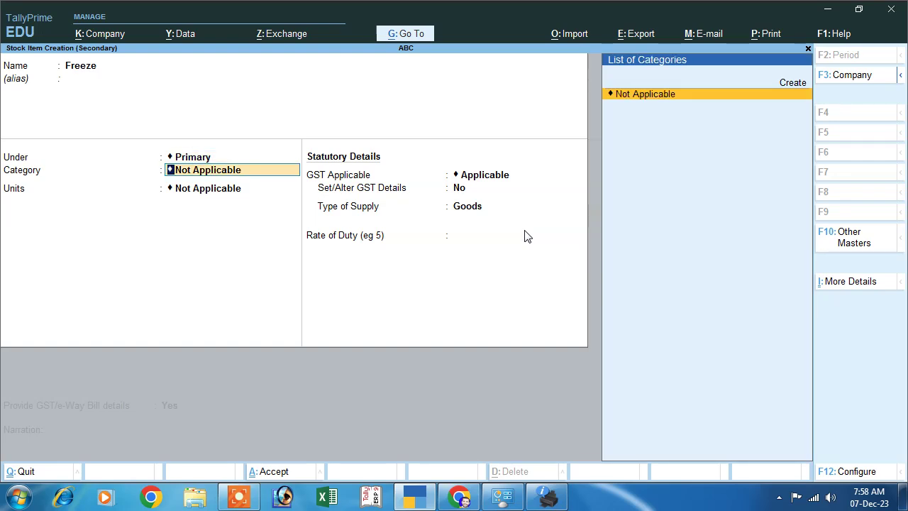
pyautogui.press('Return')
pyautogui.press('Down')
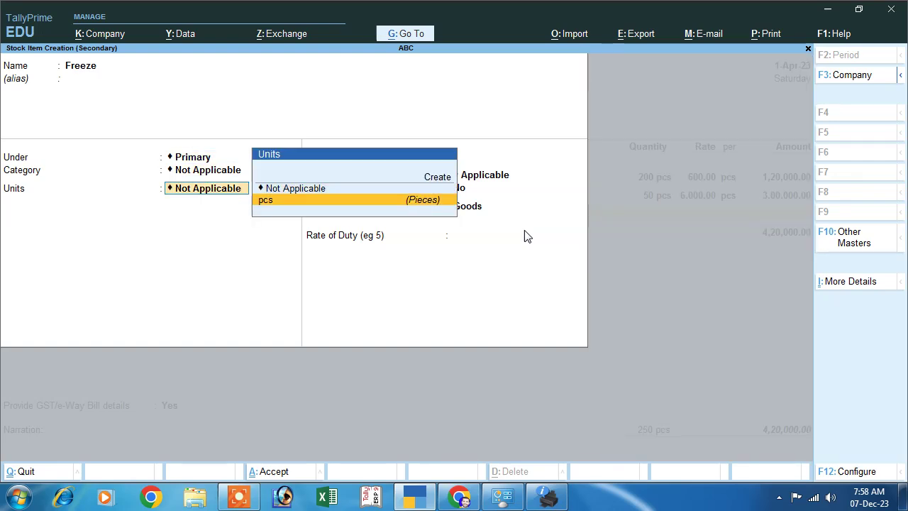
pyautogui.press('Return')
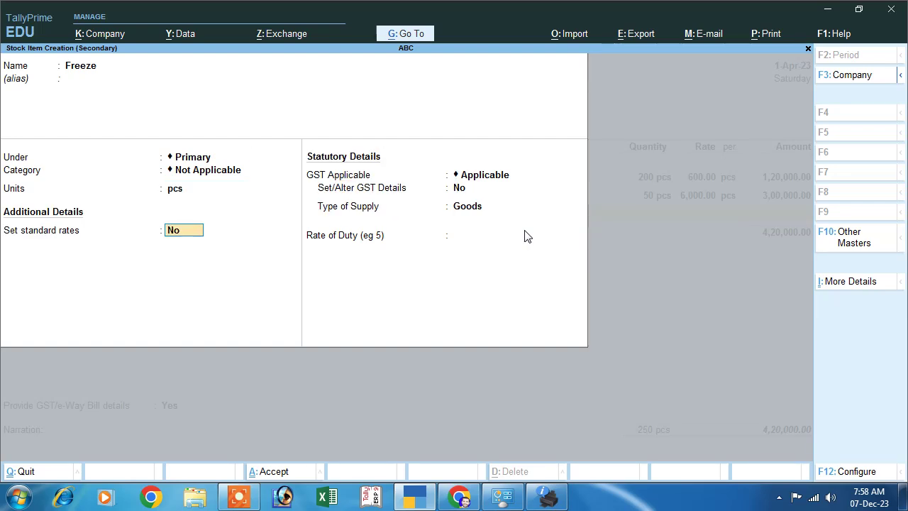
pyautogui.press('Return')
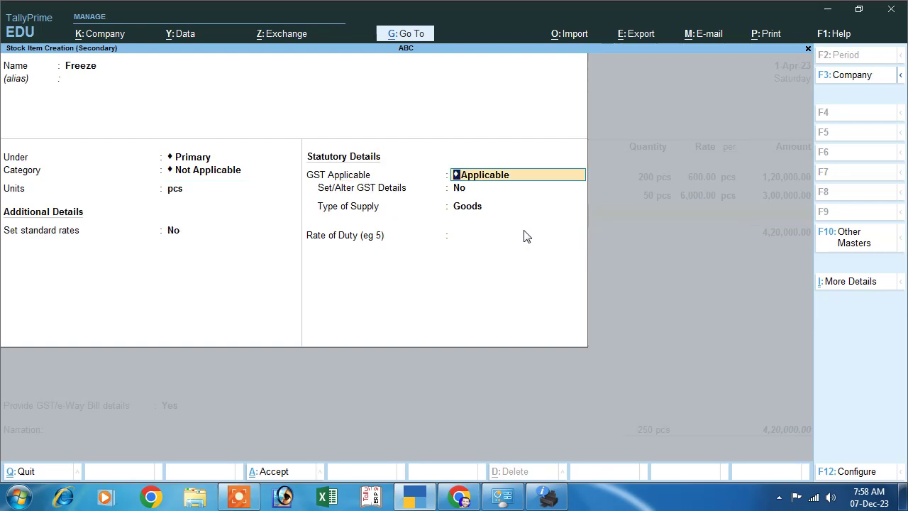
# - Enable GST details for Freeze and enter description Goods and HSN/SAC 8562, keeping non-GST goods at No
pyautogui.press('Return')
pyautogui.write('y')
pyautogui.press('Return')
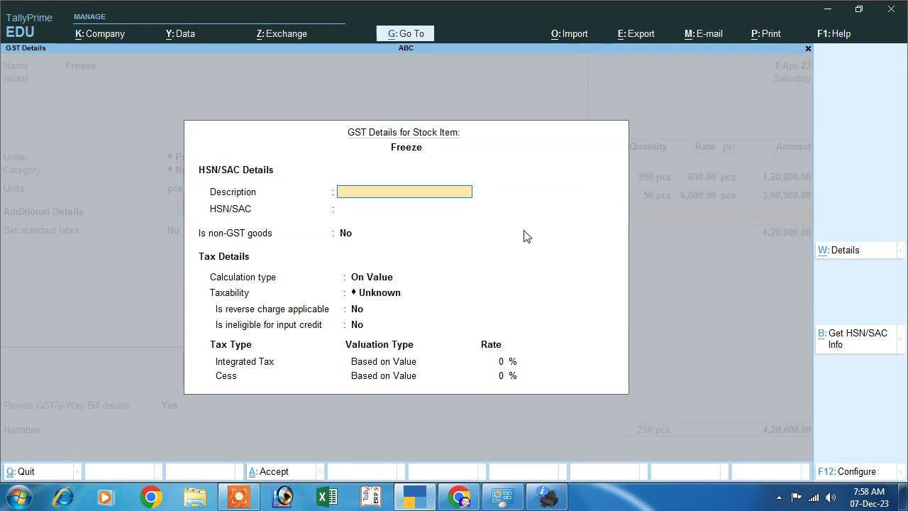
pyautogui.write('Goods')
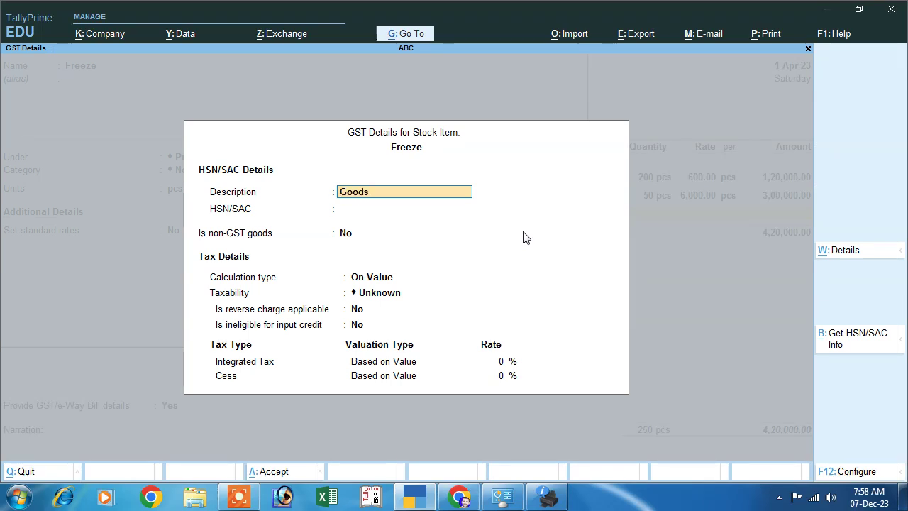
pyautogui.press('Return')
pyautogui.write('8562')
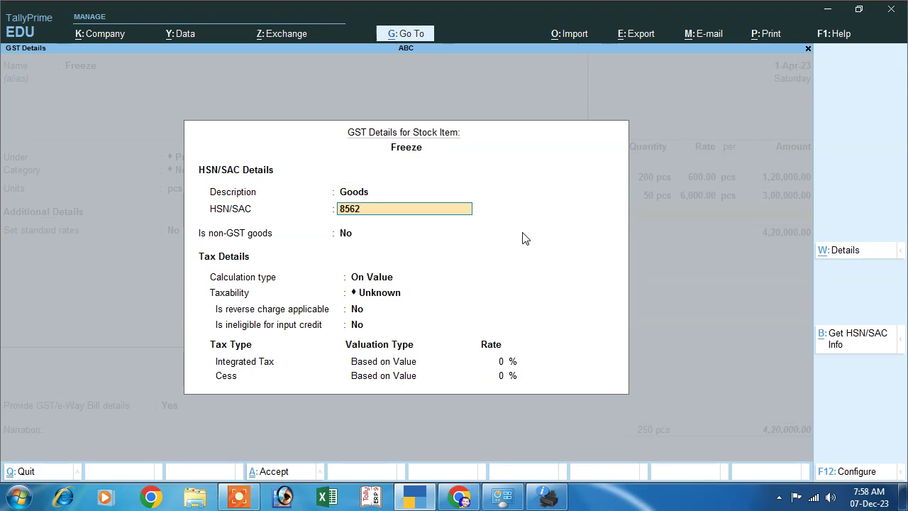
pyautogui.press('Return')
pyautogui.press('Return')
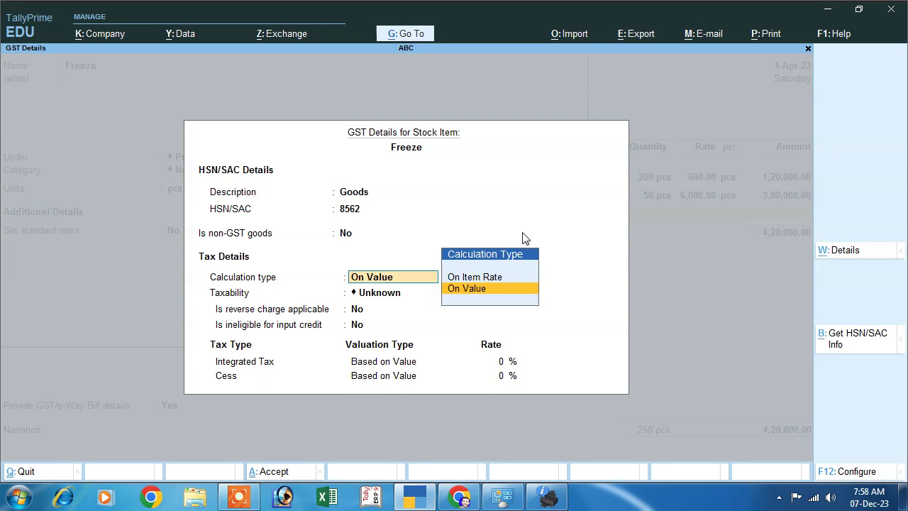
# - Keep Freeze's calculation type On Value, set taxability to Taxable, and leave reverse charge and ineligible for input credit at No
pyautogui.press('Return')
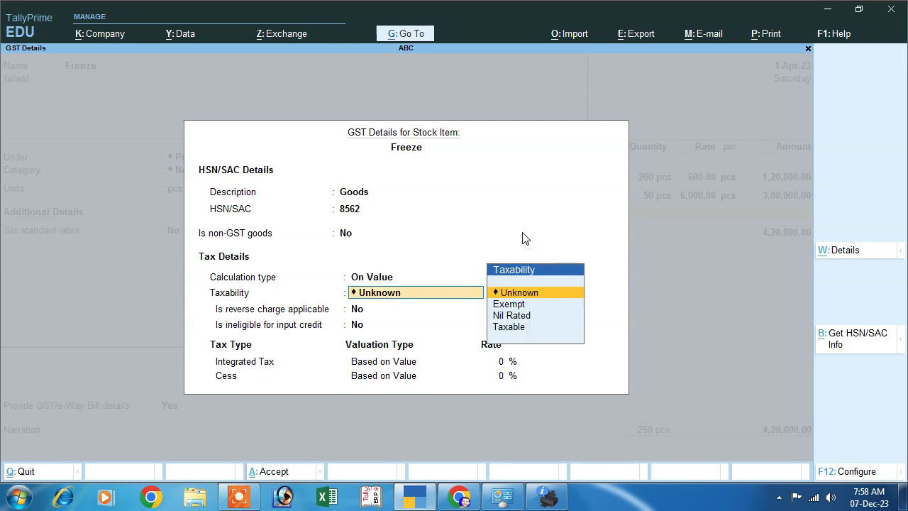
pyautogui.press('Down')
pyautogui.press('Down')
pyautogui.press('Down')
pyautogui.press('Return')
pyautogui.press('Return')
pyautogui.press('Return')
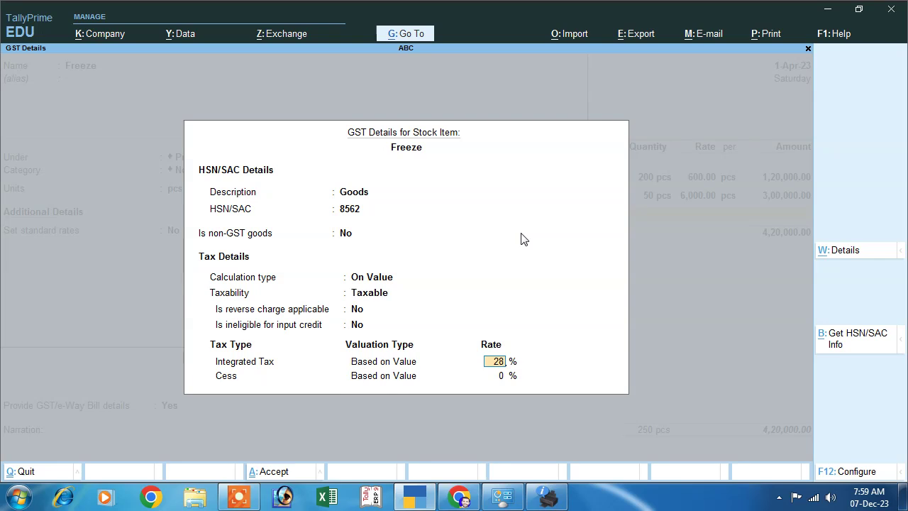
# - Set Freeze's integrated tax to 28% with cess 0%, and save the item with supply type Goods
pyautogui.press('Return')
pyautogui.press('Return')
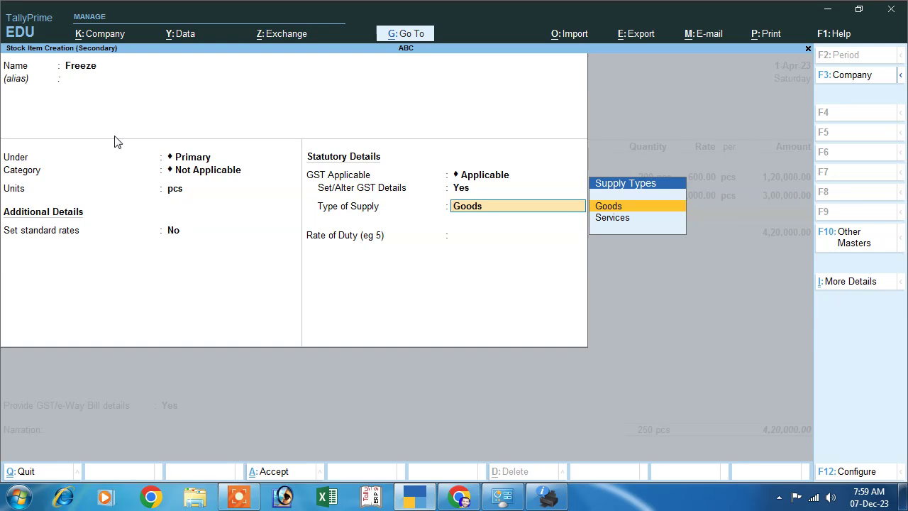
pyautogui.press('Return')
pyautogui.press('Return')
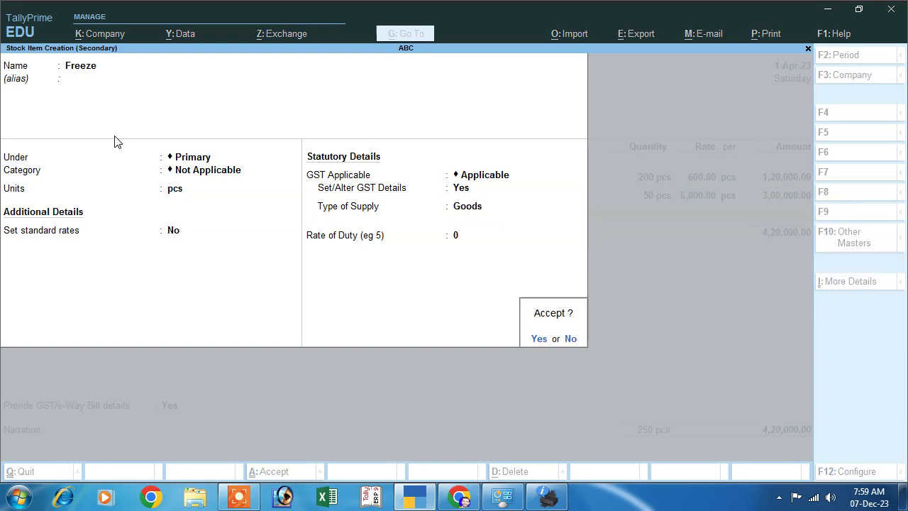
pyautogui.press('Return')
# - Enter 20 pcs of Freeze at a rate of 10,000 per pcs on the purchase voucher's third item line
pyautogui.write('20')
pyautogui.press('Return')
pyautogui.write('10,000')
pyautogui.press('Return')
pyautogui.press('Return')
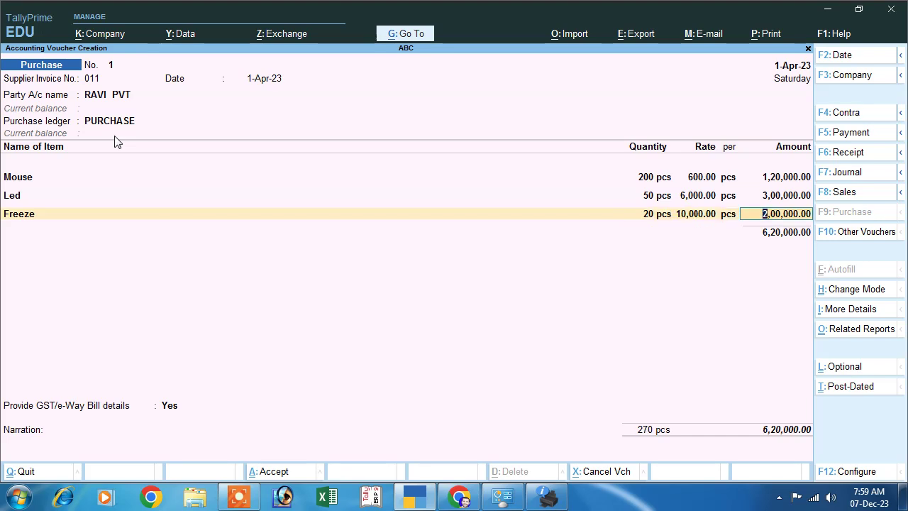
pyautogui.press('Return')
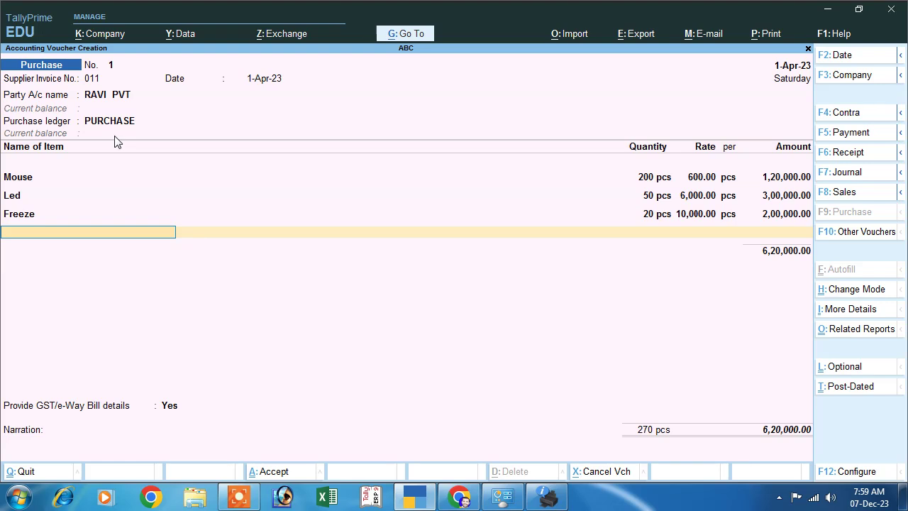
pyautogui.press('Return')
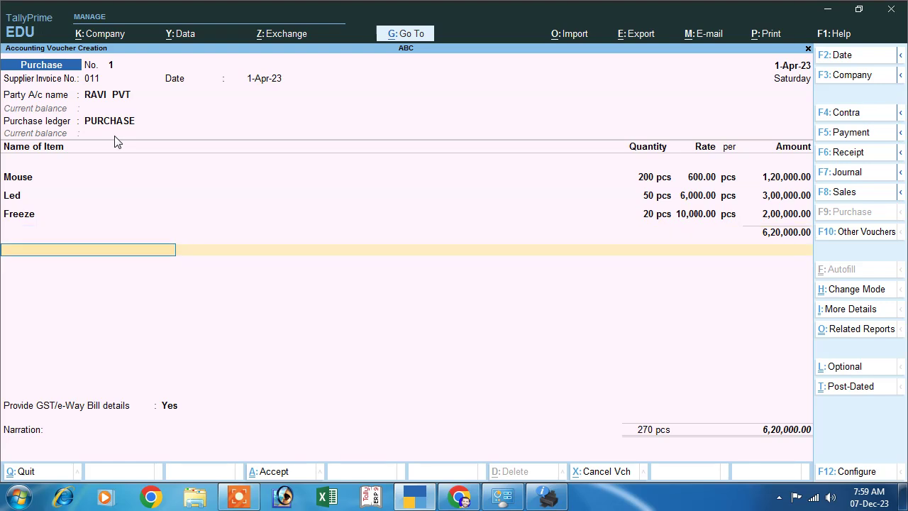
pyautogui.hotkey('alt', 'c')
pyautogui.write('lgs')
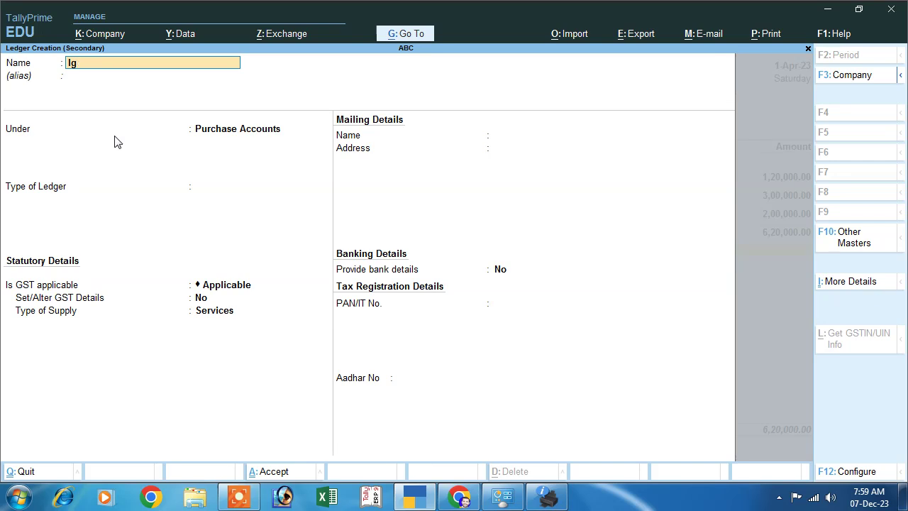
pyautogui.write('t @')
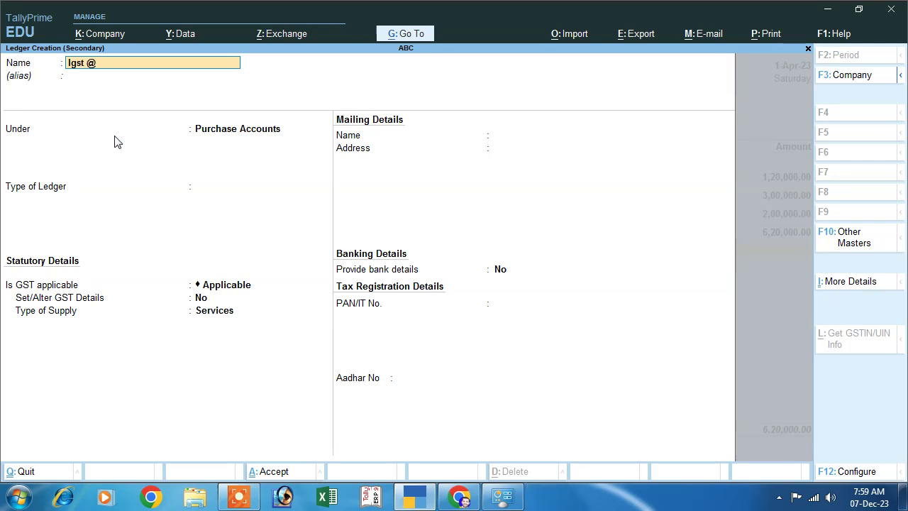
pyautogui.write('12%')
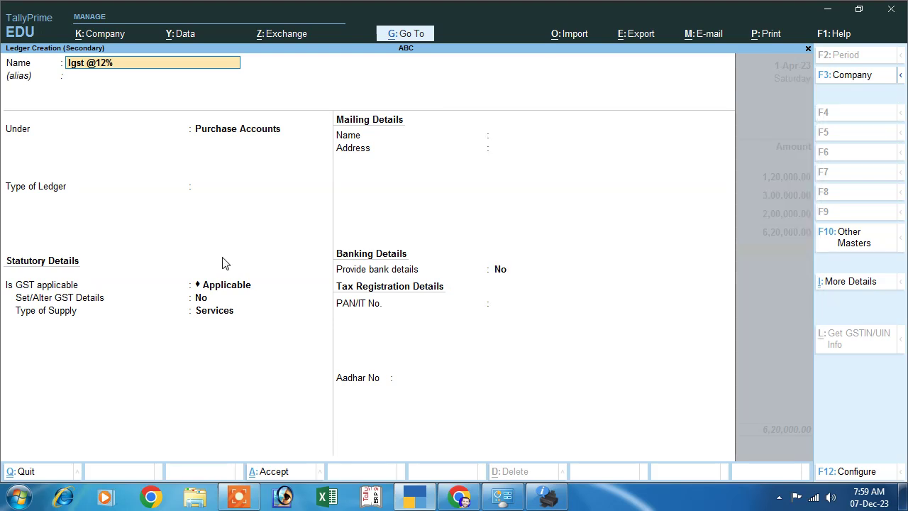
pyautogui.press('Return')
pyautogui.press('Return')
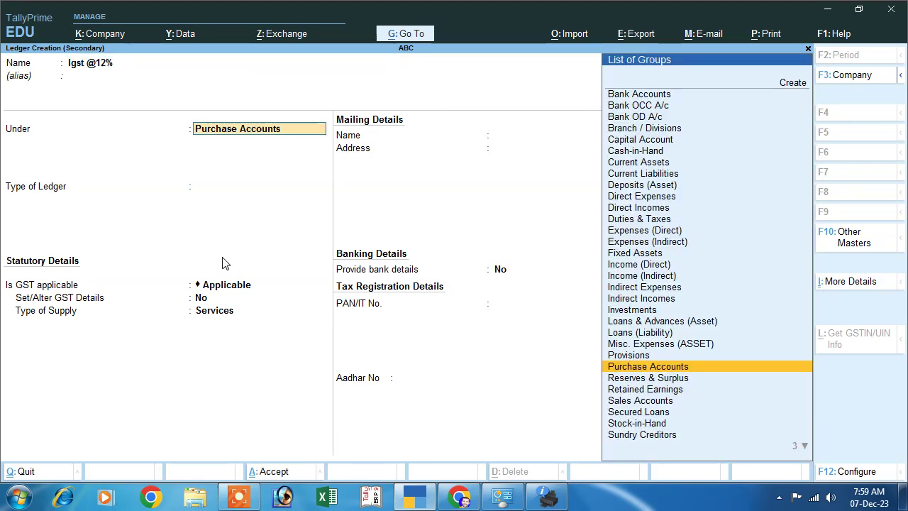
pyautogui.write('D')
pyautogui.press('Down')
pyautogui.press('Down')
pyautogui.press('Down')
pyautogui.press('Down')
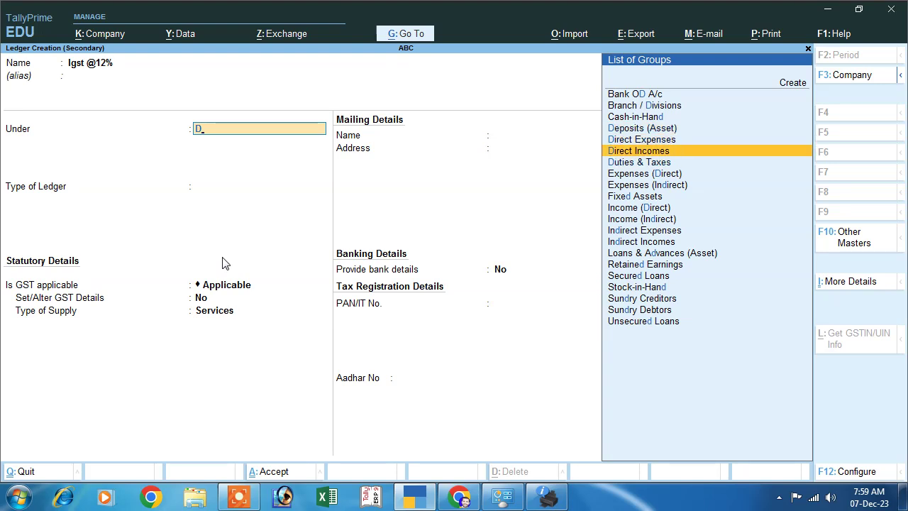
pyautogui.press('Return')
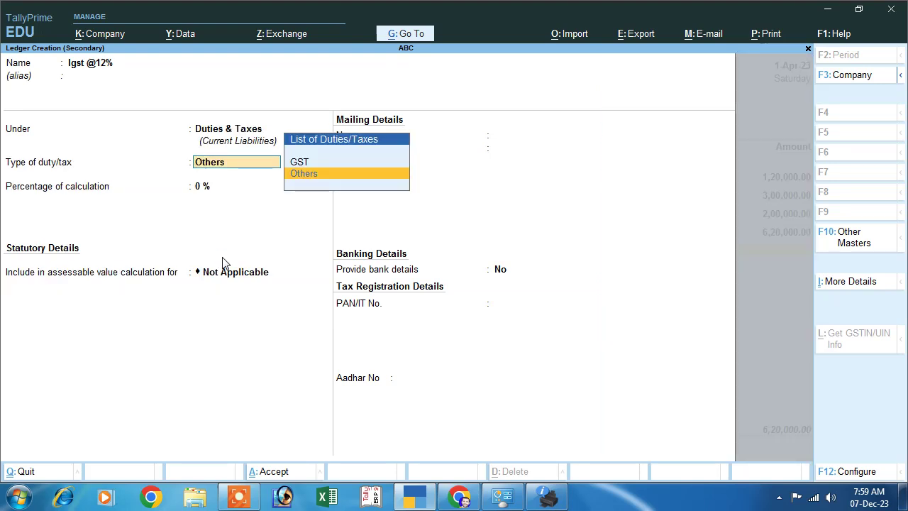
pyautogui.press('Up')
pyautogui.press('Return')
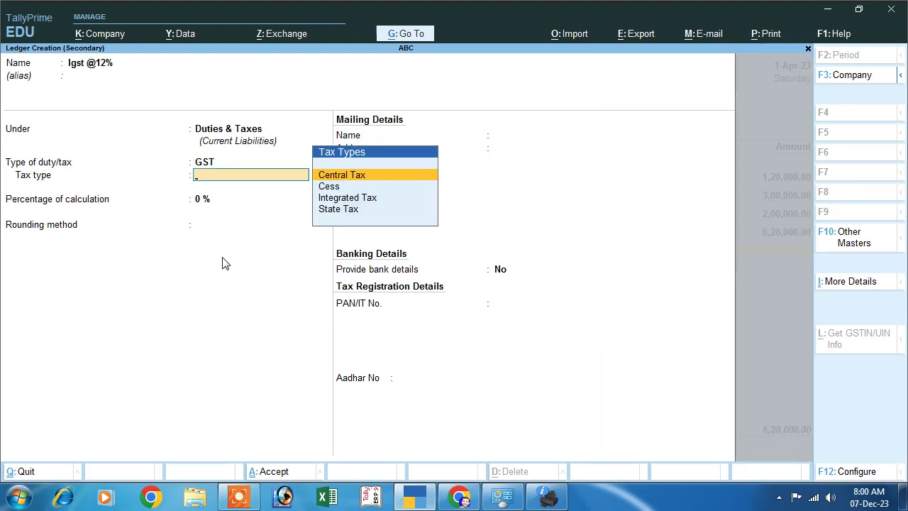
# - Set the ledger's tax type to Integrated Tax at 12% with rounding Not Applicable, and save it into the voucher
pyautogui.press('Down')
pyautogui.press('Down')
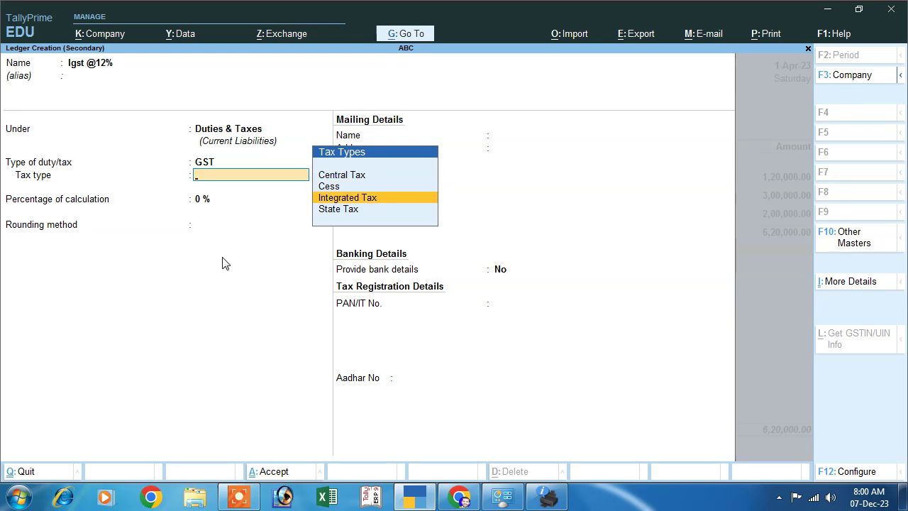
pyautogui.press('Return')
pyautogui.write('12')
pyautogui.press('Return')
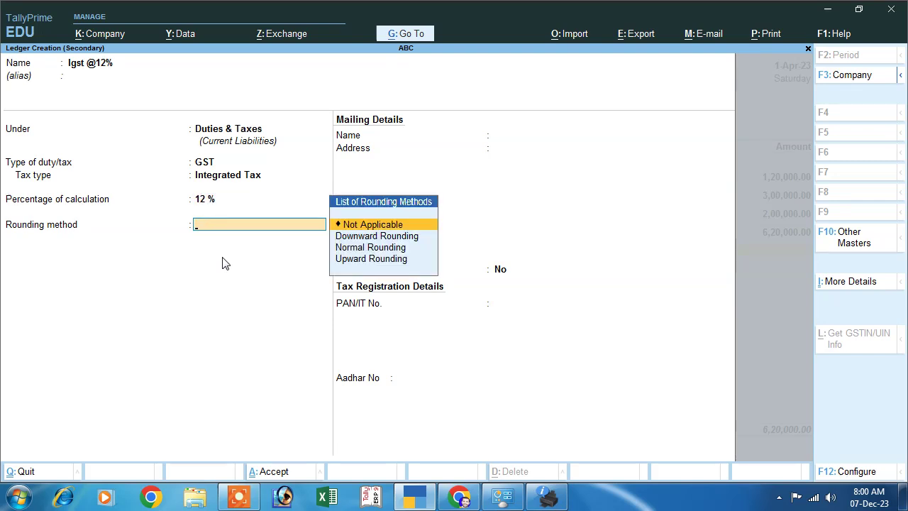
pyautogui.press('Return')
pyautogui.press('Return')
pyautogui.press('Return')
pyautogui.press('Return')
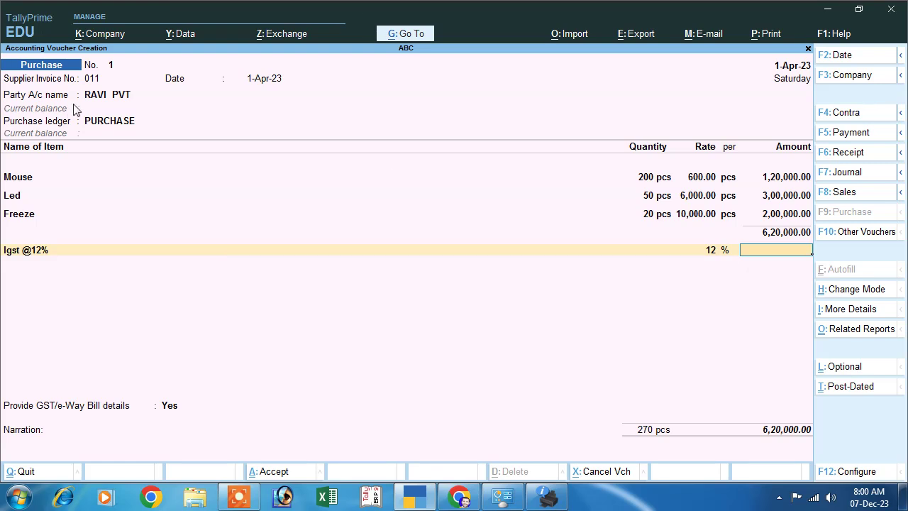
# - Return to the purchase voucher's party account name and open that party's ledger for alteration
pyautogui.click(99, 97)
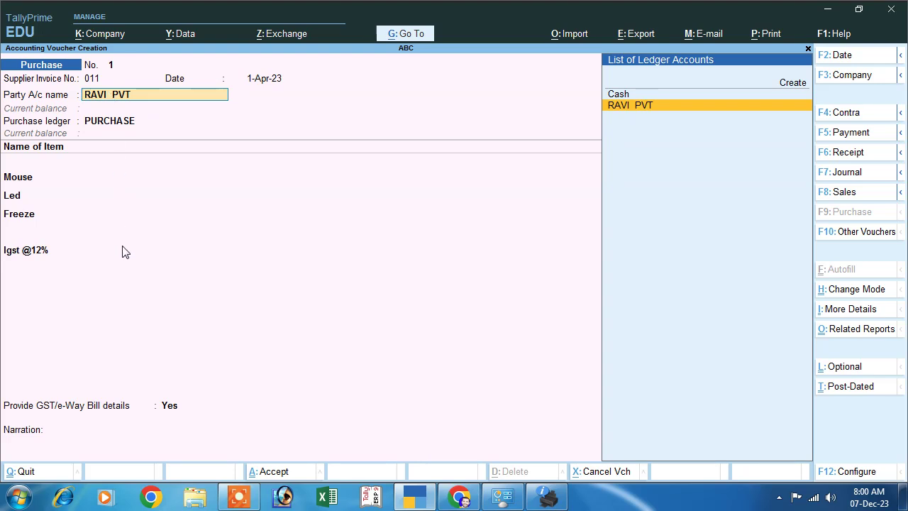
pyautogui.click(299, 289)
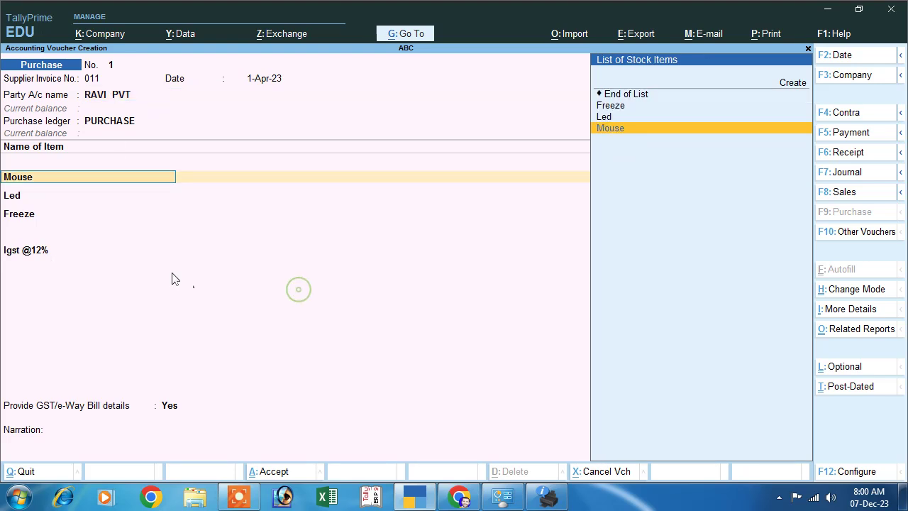
pyautogui.click(102, 93)
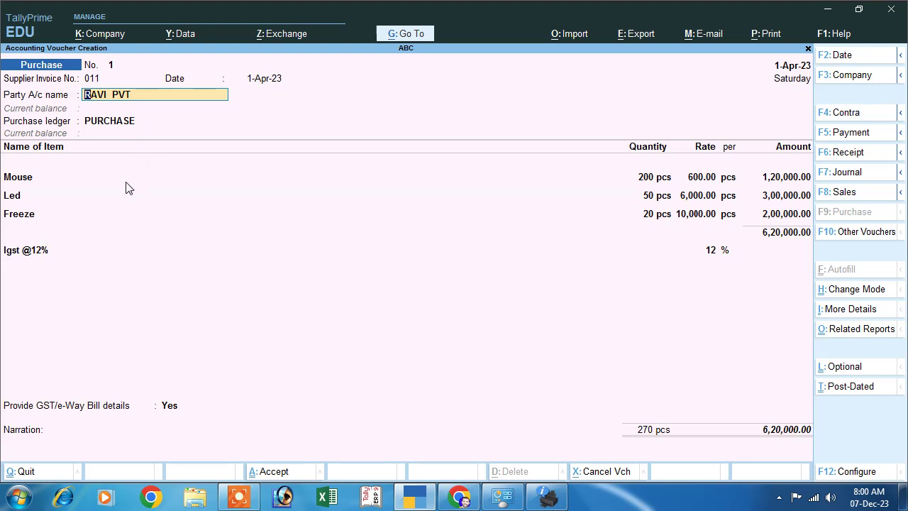
pyautogui.click(105, 97)
pyautogui.press('BackSpace')
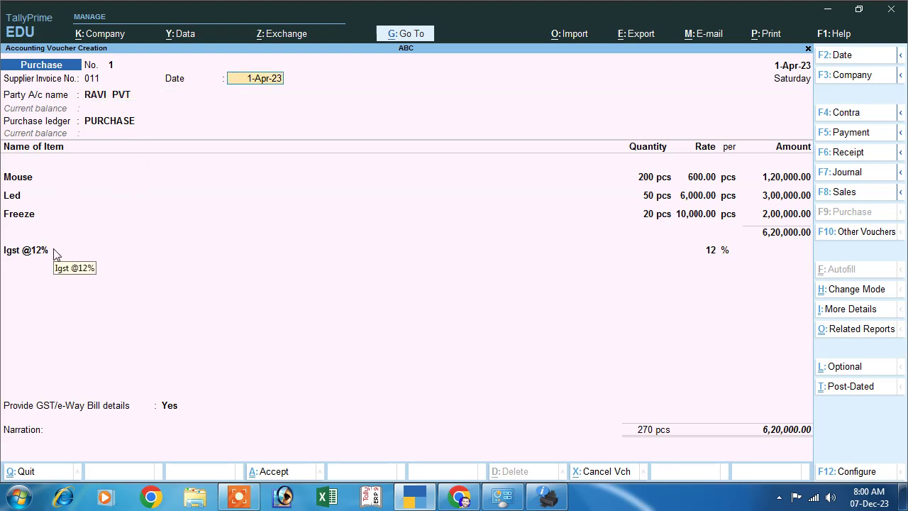
pyautogui.press('Return')
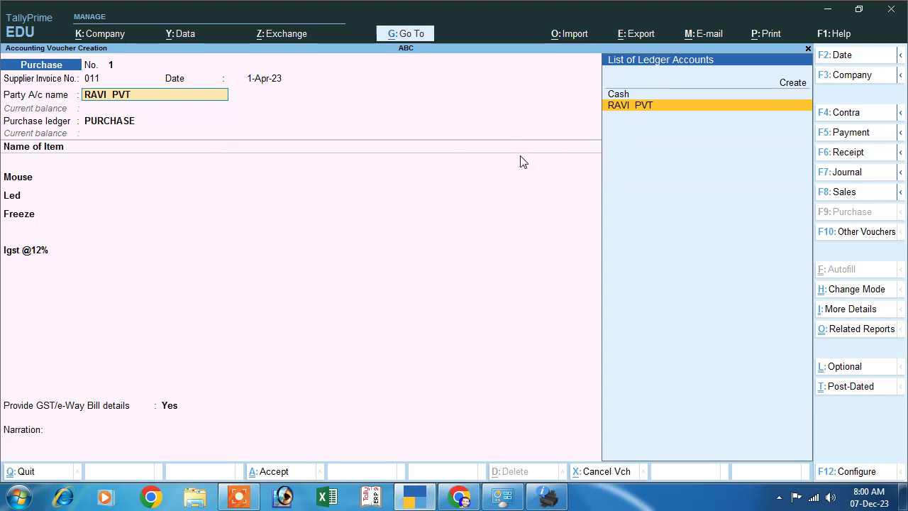
pyautogui.press('ctrl')
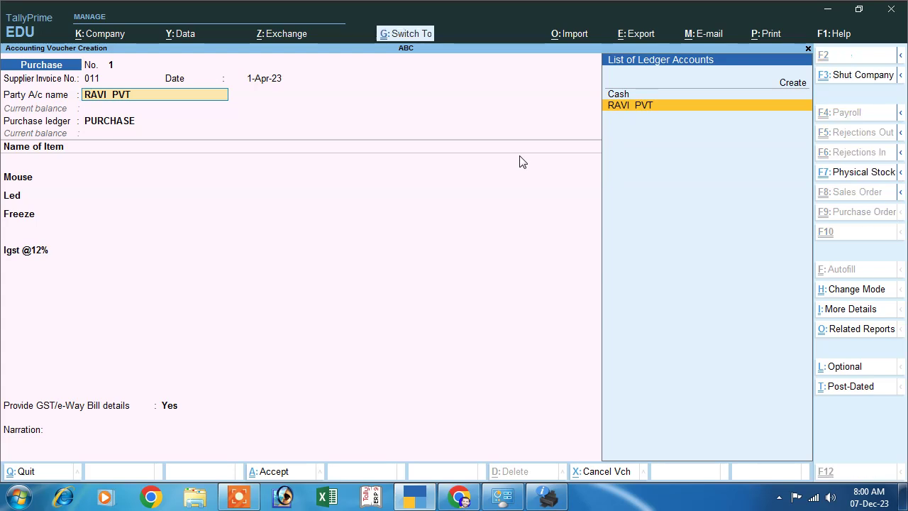
pyautogui.hotkey('ctrl', 'Return')
pyautogui.press('Return')
pyautogui.press('Return')
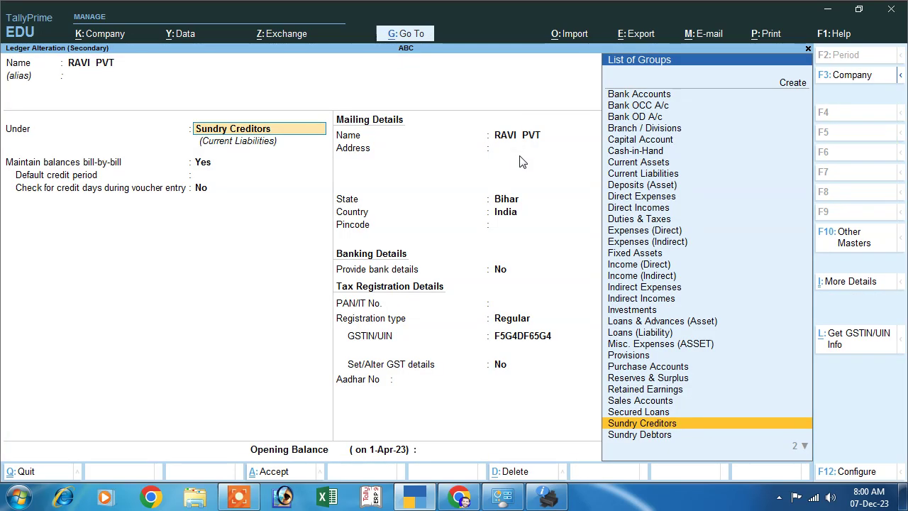
# - Change the party ledger's mailing state to Uttar Pradesh and save the altered ledger
pyautogui.press('Return')
pyautogui.press('Return')
pyautogui.press('Return')
pyautogui.press('Return')
pyautogui.press('Return')
pyautogui.press('Return')
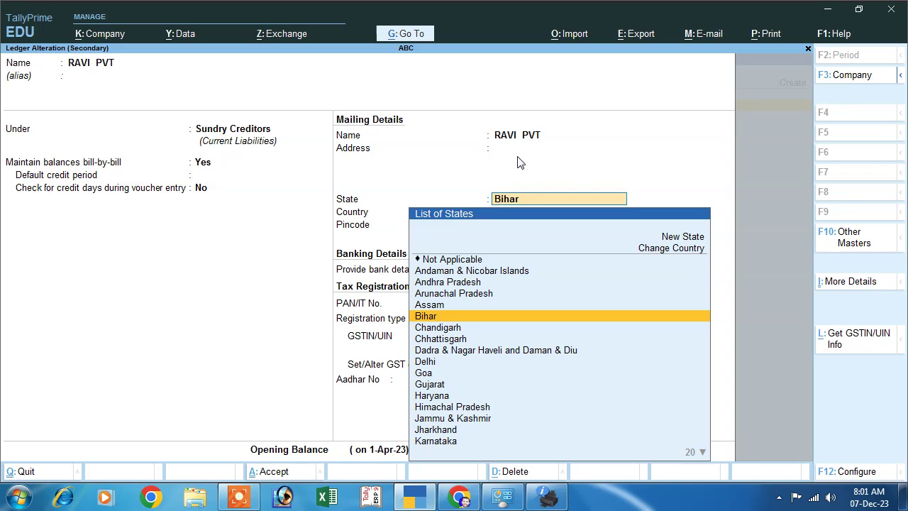
pyautogui.write('U')
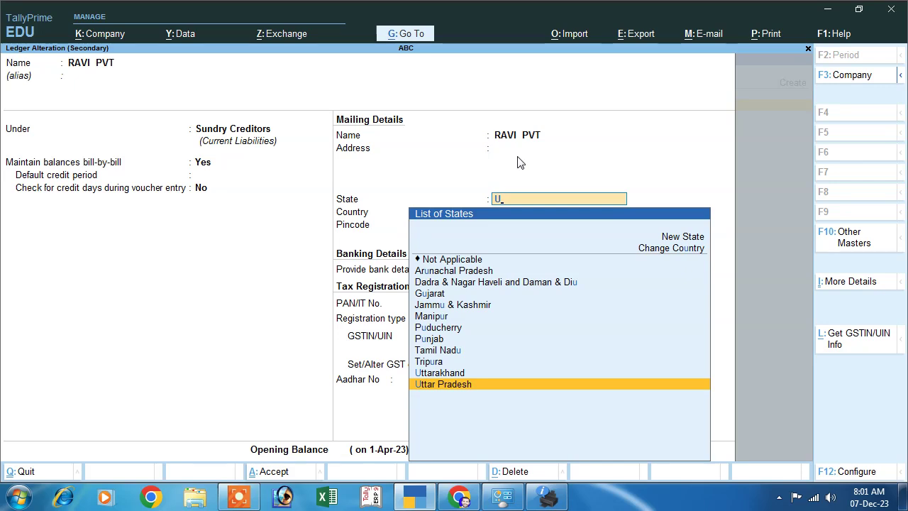
pyautogui.press('Return')
pyautogui.press('Return')
pyautogui.press('Return')
pyautogui.press('Return')
pyautogui.press('Return')
pyautogui.press('Return')
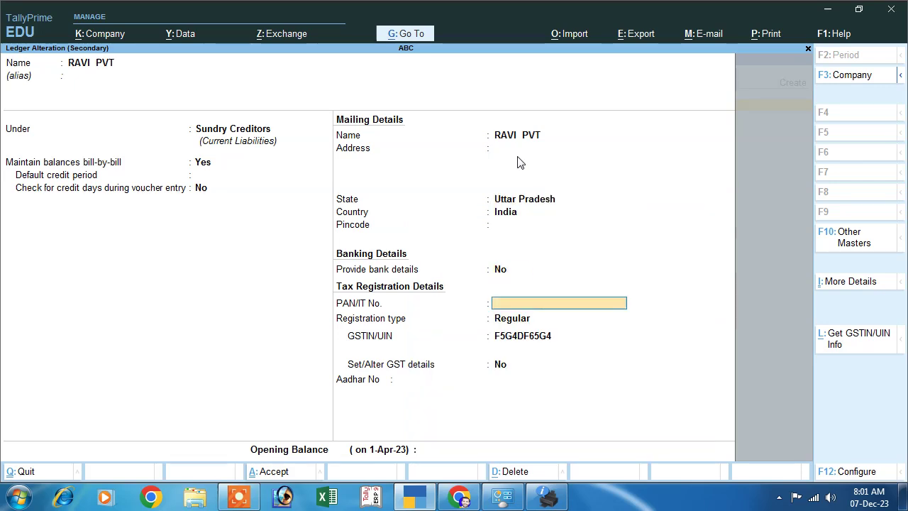
pyautogui.press('Return')
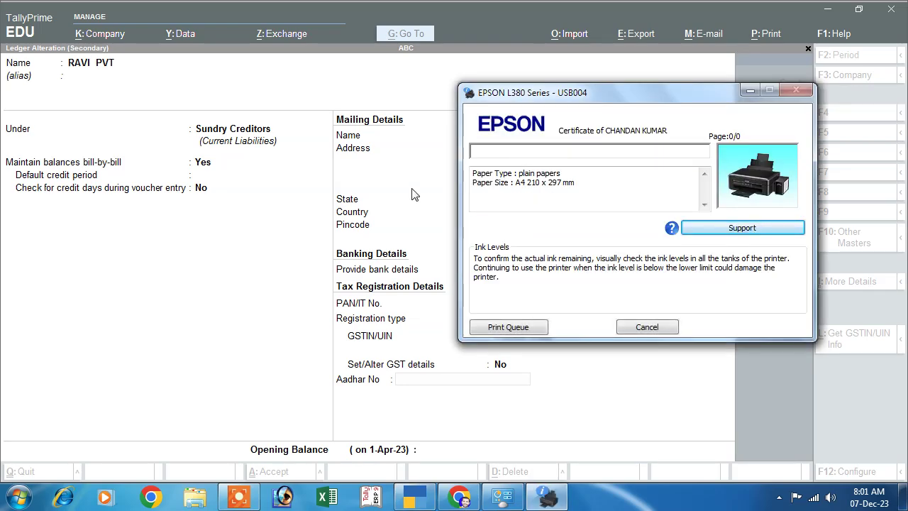
pyautogui.click(414, 194)
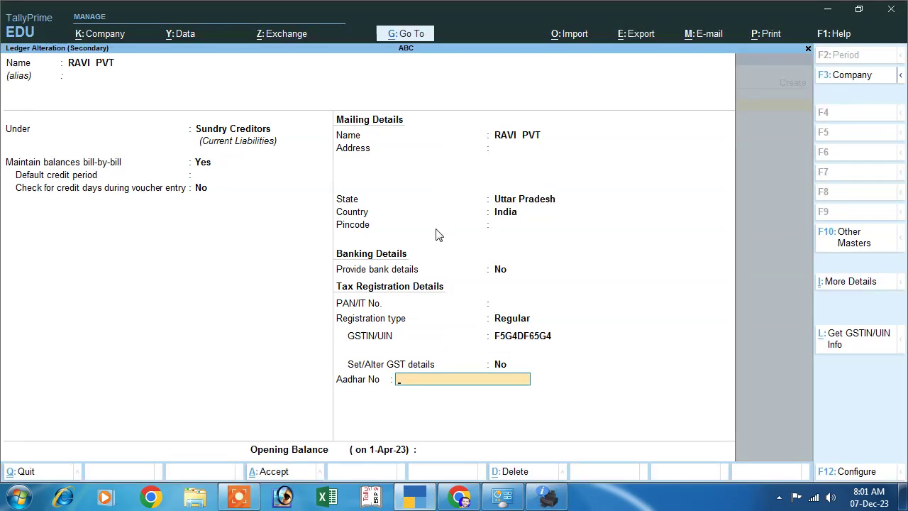
pyautogui.press('Return')
pyautogui.press('Return')
pyautogui.press('Return')
# - Set the state to Uttar Pradesh in the voucher's party details, leaving the receipt details blank, and accept them
pyautogui.press('Return')
pyautogui.press('Return')
pyautogui.press('Return')
pyautogui.press('Return')
pyautogui.press('Return')
pyautogui.press('Return')
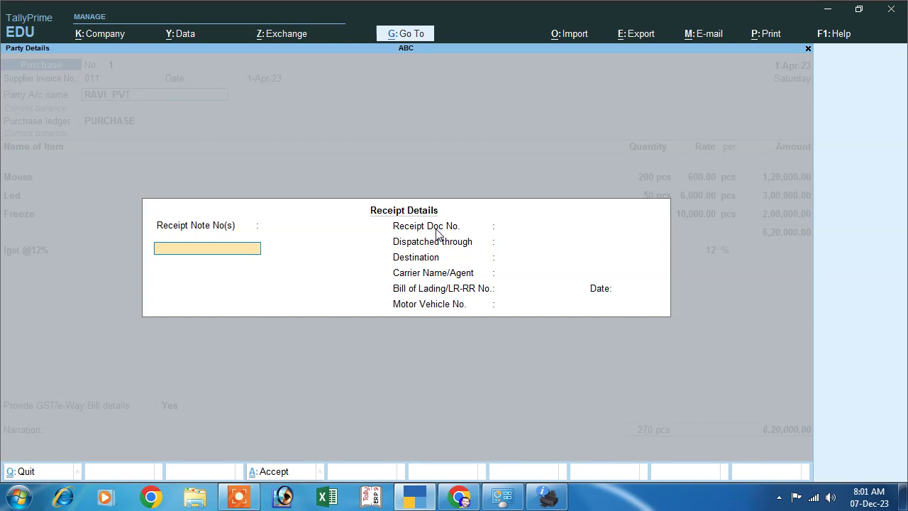
pyautogui.press('Return')
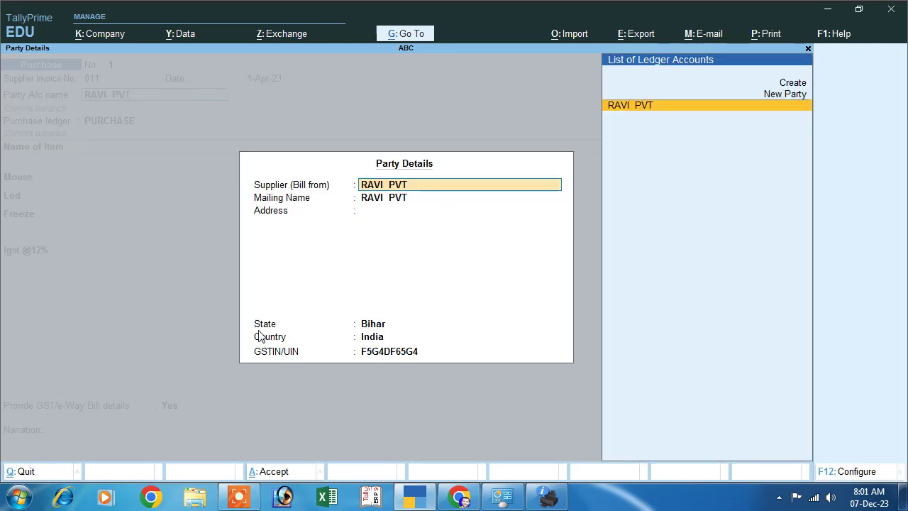
pyautogui.click(373, 332)
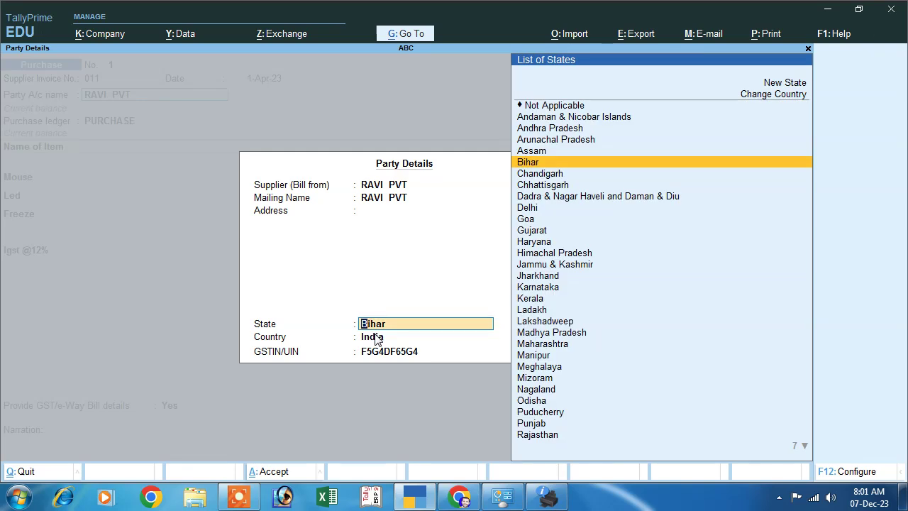
pyautogui.write('U')
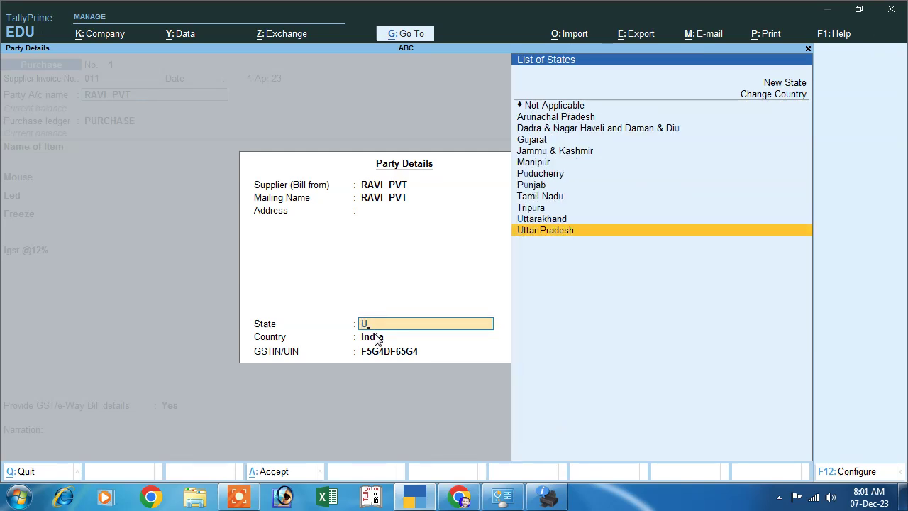
pyautogui.press('Return')
pyautogui.press('Return')
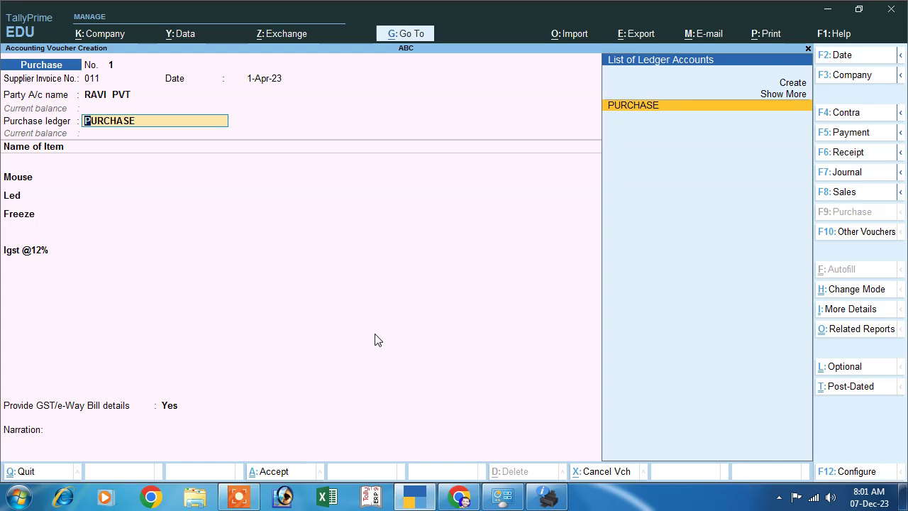
pyautogui.press('Return')
pyautogui.press('Return')
pyautogui.press('Return')
pyautogui.press('Return')
pyautogui.press('Return')
pyautogui.press('Return')
pyautogui.press('Return')
pyautogui.press('Return')
pyautogui.press('Return')
pyautogui.press('Return')
pyautogui.press('Return')
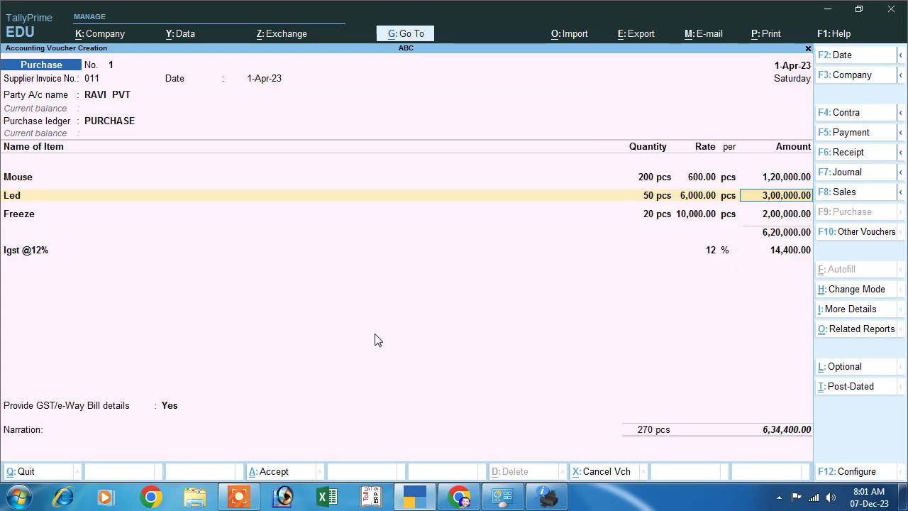
pyautogui.press('Return')
pyautogui.press('Return')
pyautogui.press('Return')
pyautogui.press('Return')
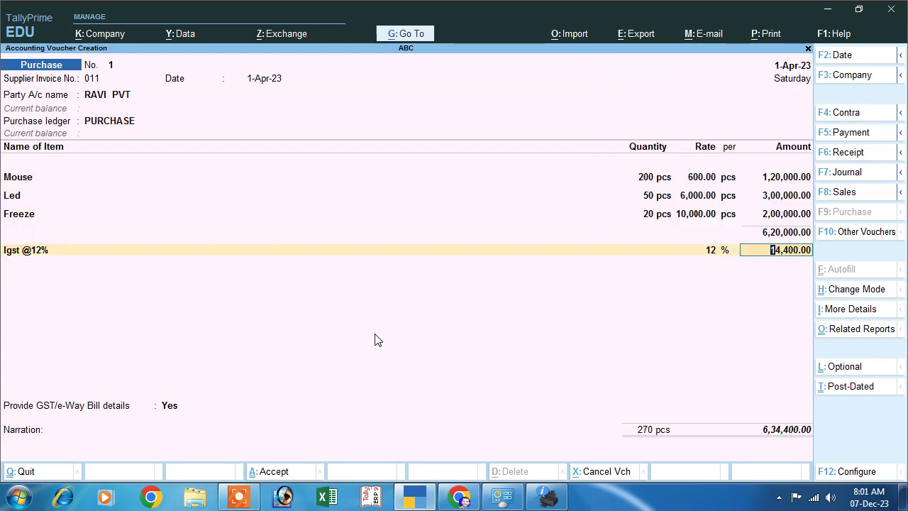
pyautogui.press('Return')
# - Start a new ledger named Igst@18% under Duties & Taxes with GST as its type of duty/tax
pyautogui.hotkey('alt', 'c')
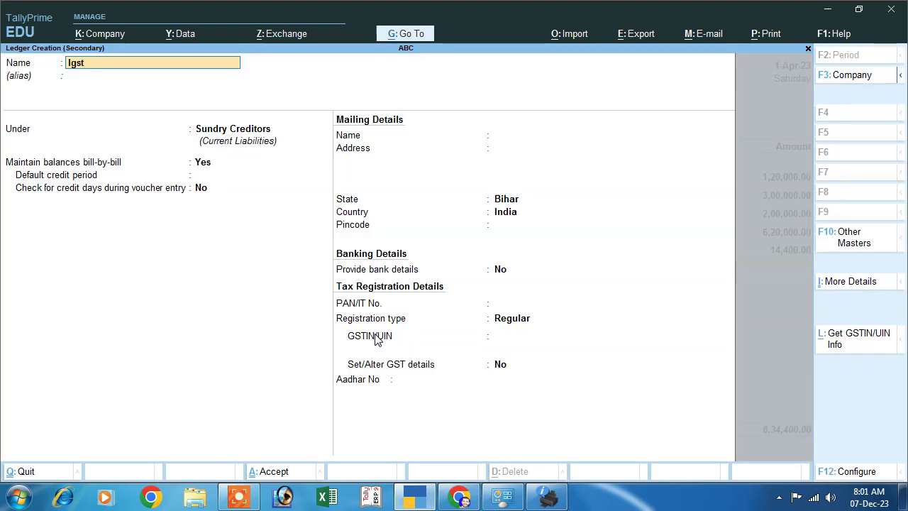
pyautogui.write('Igst@18%')
pyautogui.press('Return')
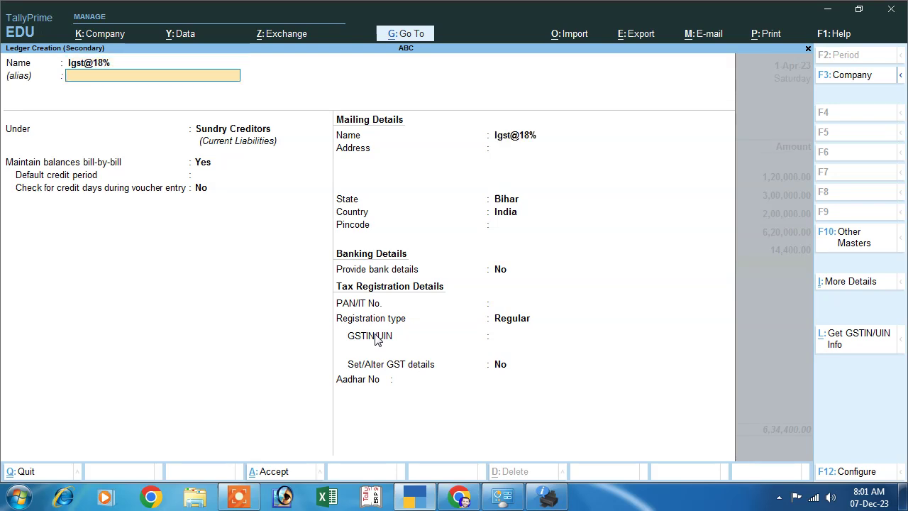
pyautogui.write('D')
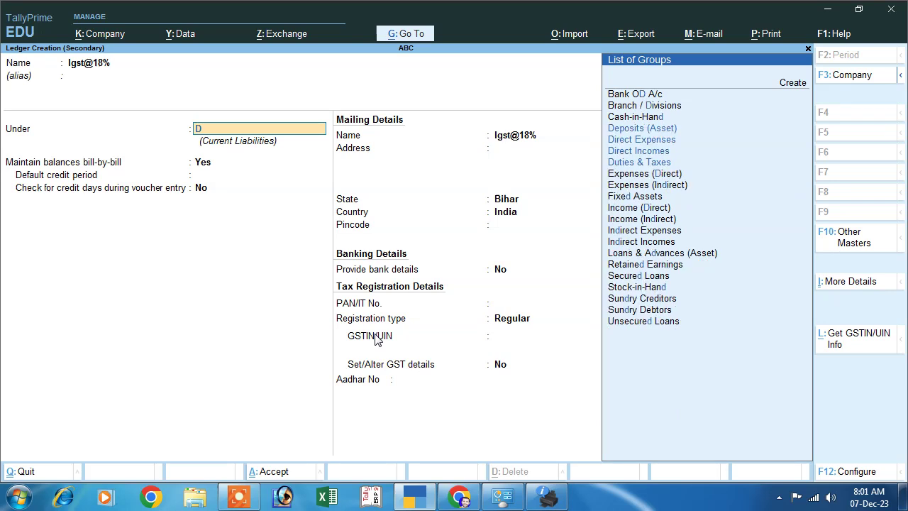
pyautogui.press('Down')
pyautogui.press('Down')
pyautogui.press('Down')
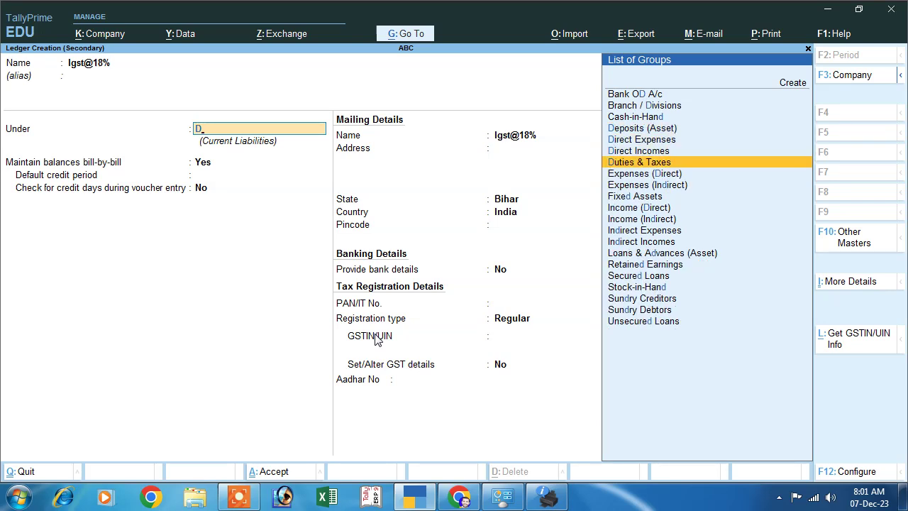
pyautogui.press('Return')
pyautogui.press('Up')
pyautogui.press('Return')
# - Set the Igst@18% ledger to Integrated Tax at 18% with rounding Not Applicable, and save it into the voucher
pyautogui.press('Down')
pyautogui.press('Down')
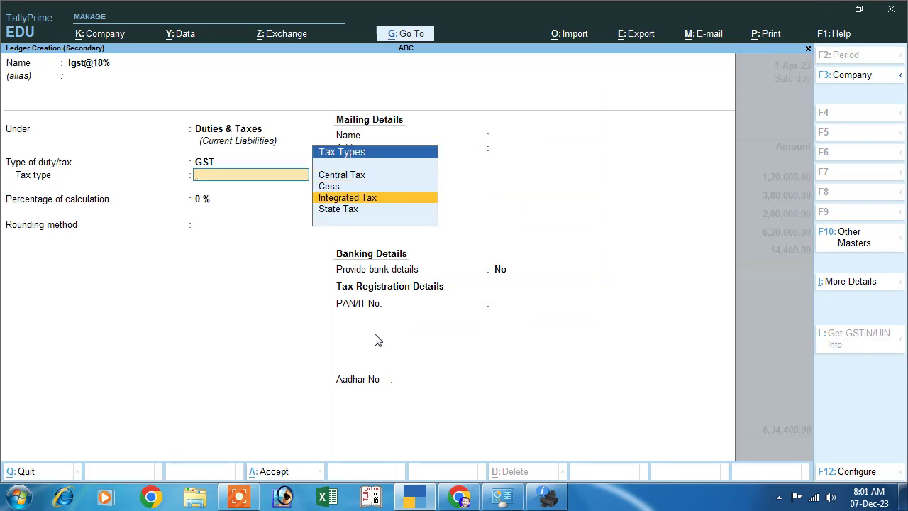
pyautogui.press('Return')
pyautogui.write('18')
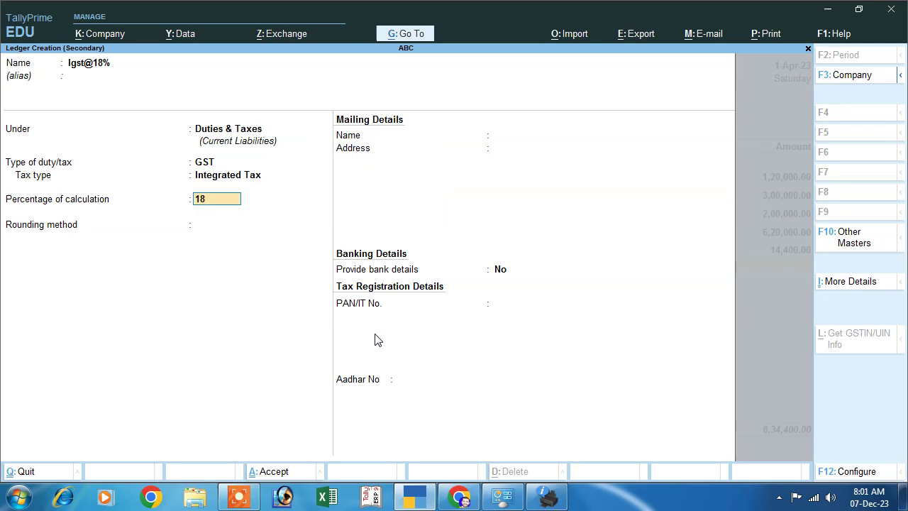
pyautogui.press('Return')
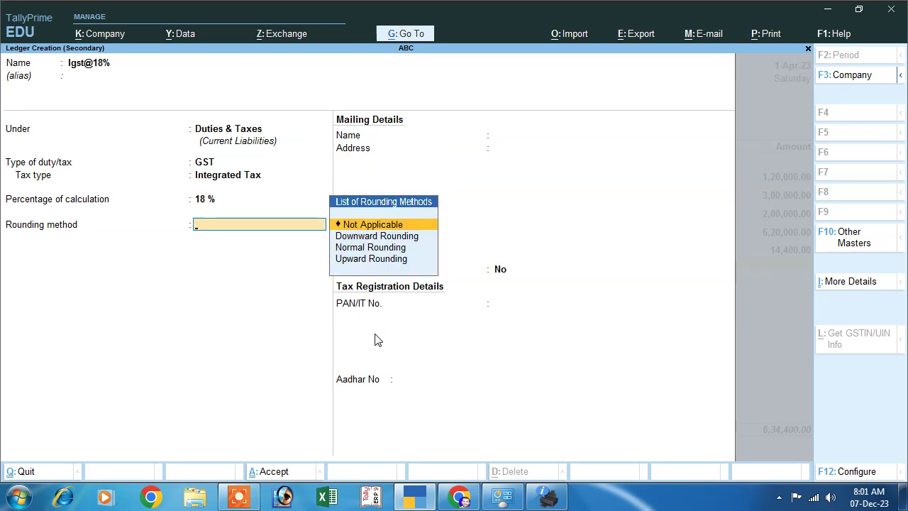
pyautogui.press('Return')
pyautogui.press('Return')
pyautogui.press('Return')
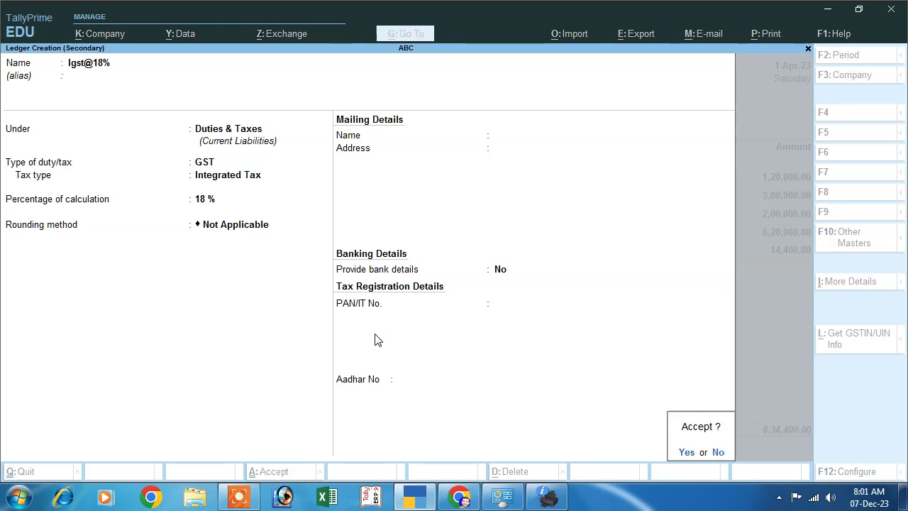
pyautogui.press('Return')
pyautogui.press('Return')
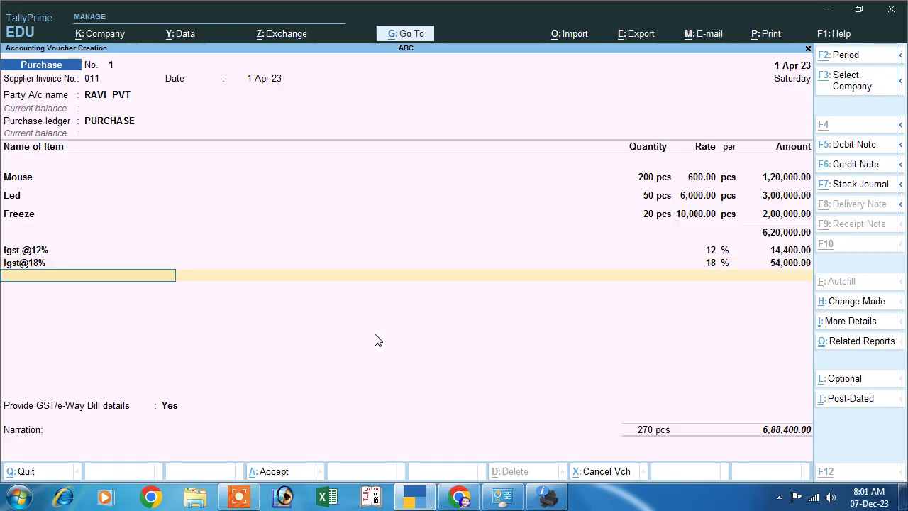
pyautogui.hotkey('alt', 'c')
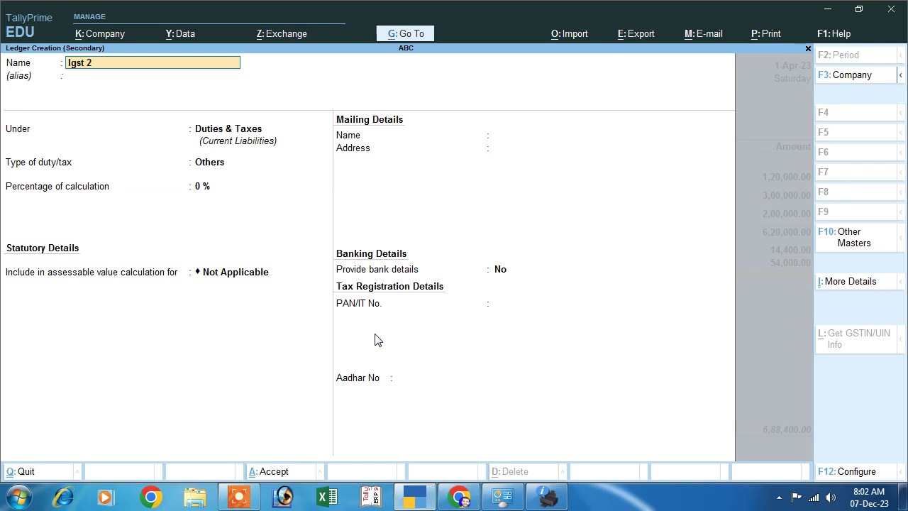
pyautogui.write('Igst @')
pyautogui.press('Return')
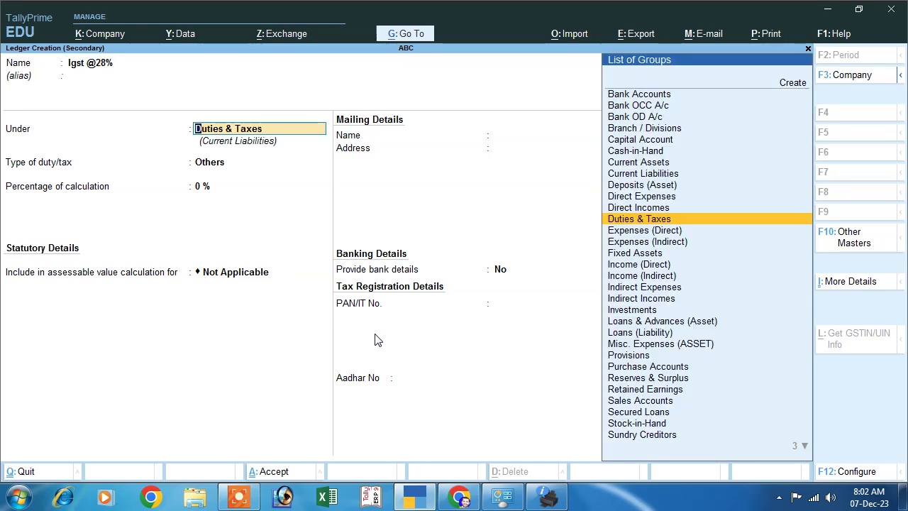
pyautogui.press('Return')
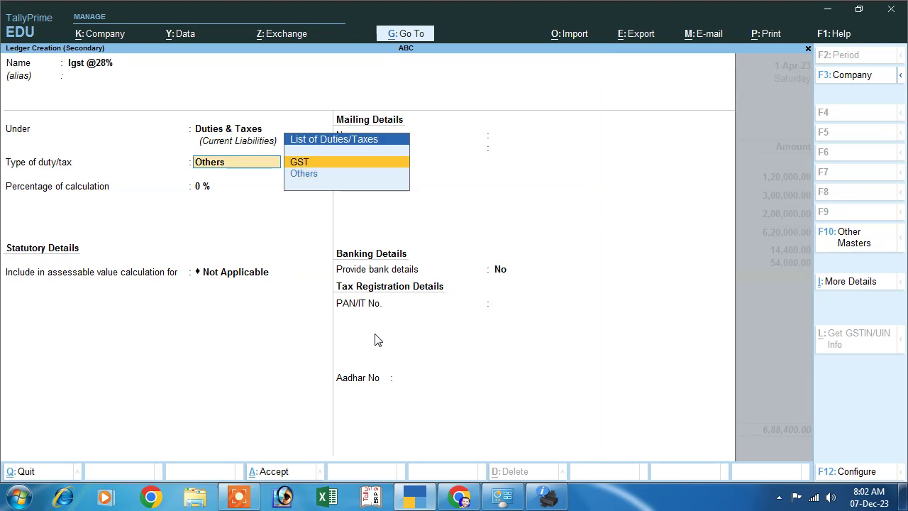
pyautogui.press('Up')
pyautogui.press('Return')
pyautogui.press('Down')
pyautogui.press('Down')
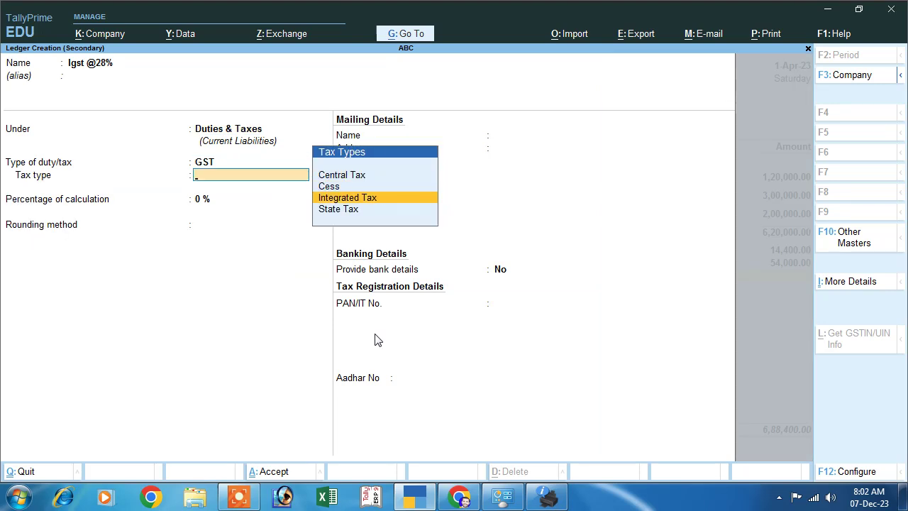
pyautogui.press('Return')
pyautogui.write('28')
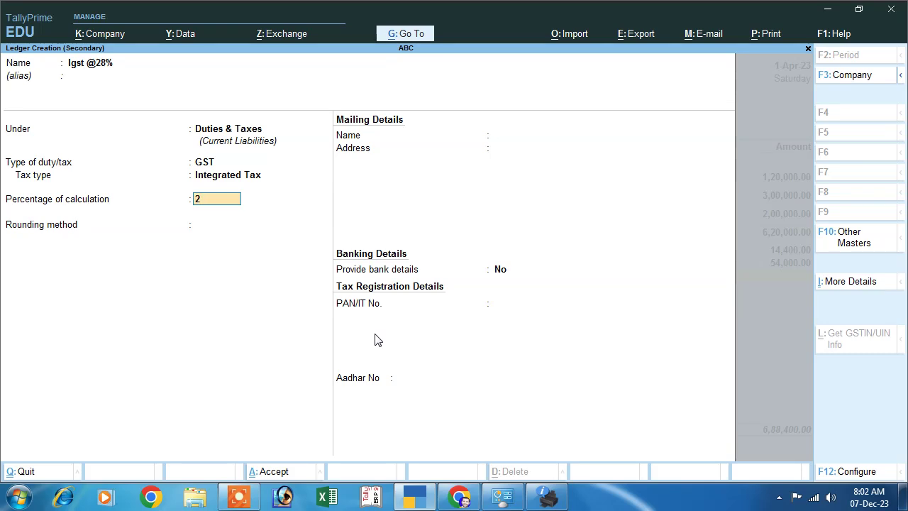
pyautogui.press('Return')
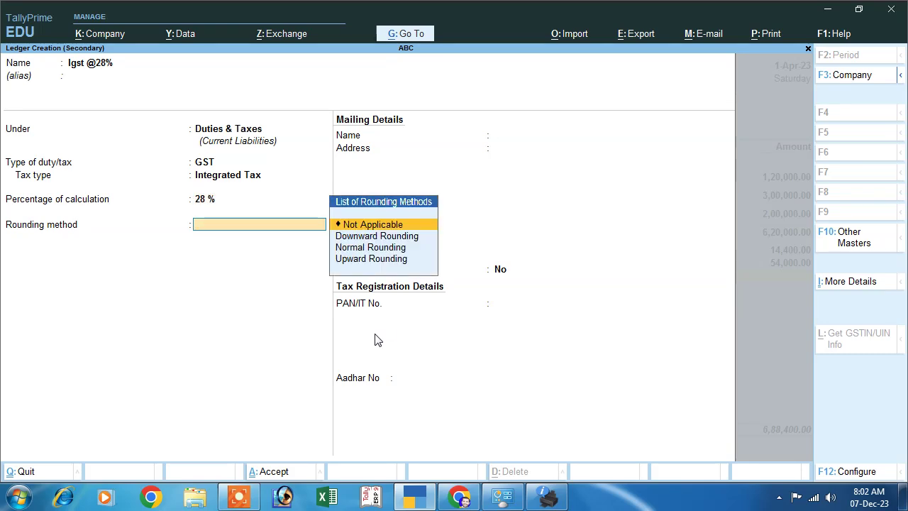
pyautogui.press('Return')
pyautogui.press('Return')
pyautogui.press('Return')
pyautogui.press('Return')
pyautogui.press('Return')
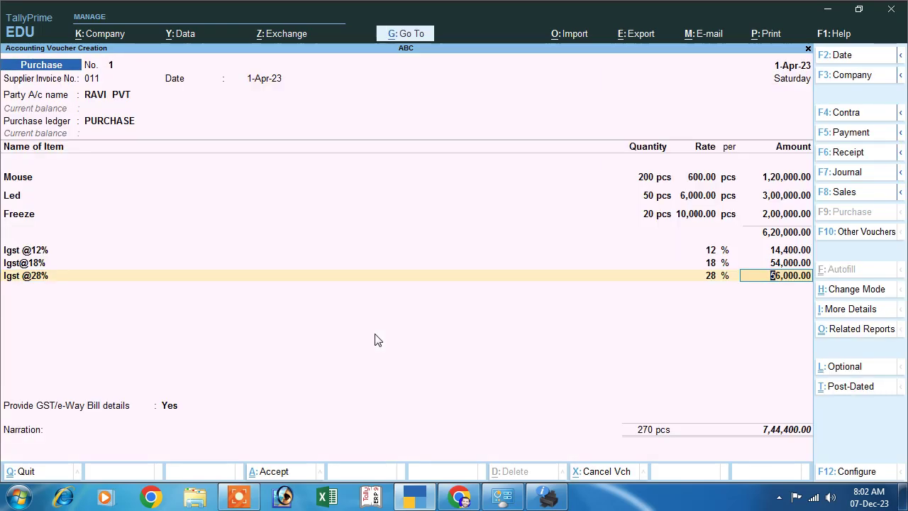
# - Finish the tax ledger entries in the purchase voucher and set Provide GST/e-Way Bill details to No
pyautogui.press('Return')
pyautogui.press('Return')
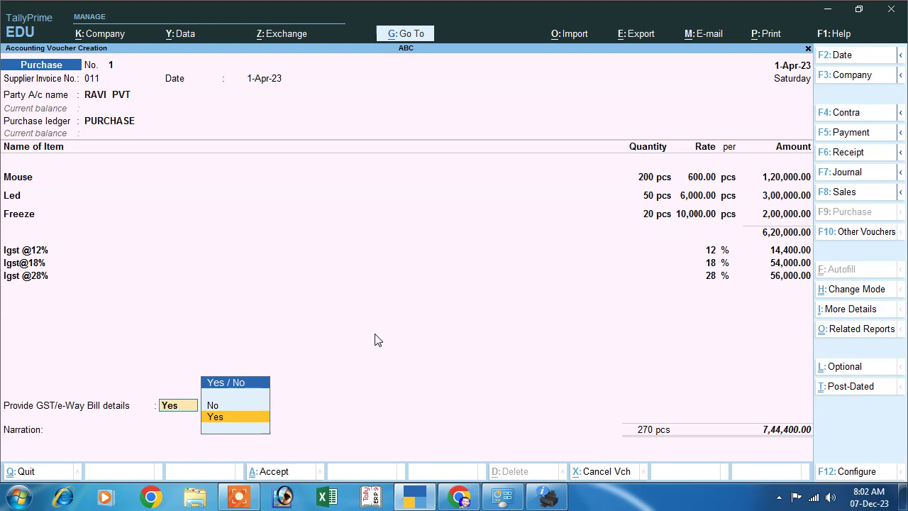
pyautogui.press('Up')
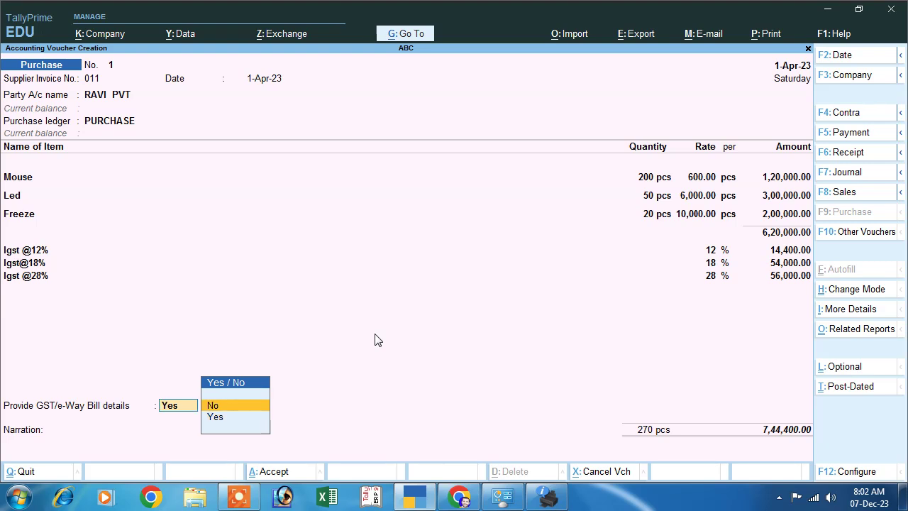
pyautogui.press('Return')
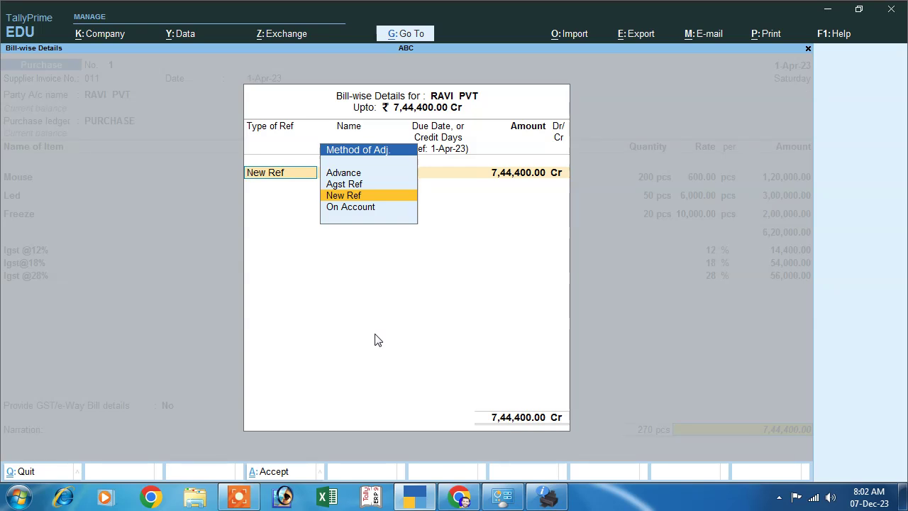
# - Record the supplier's bill-wise details as New Ref 011 for the full credit amount and save the purchase voucher
pyautogui.press('Return')
pyautogui.press('Return')
pyautogui.press('Return')
pyautogui.press('Return')
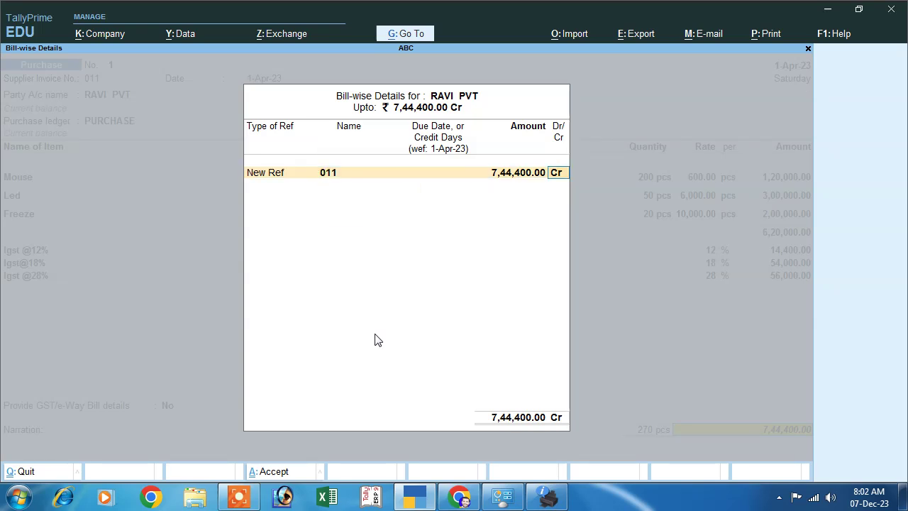
pyautogui.press('Return')
pyautogui.press('Return')
pyautogui.press('y')
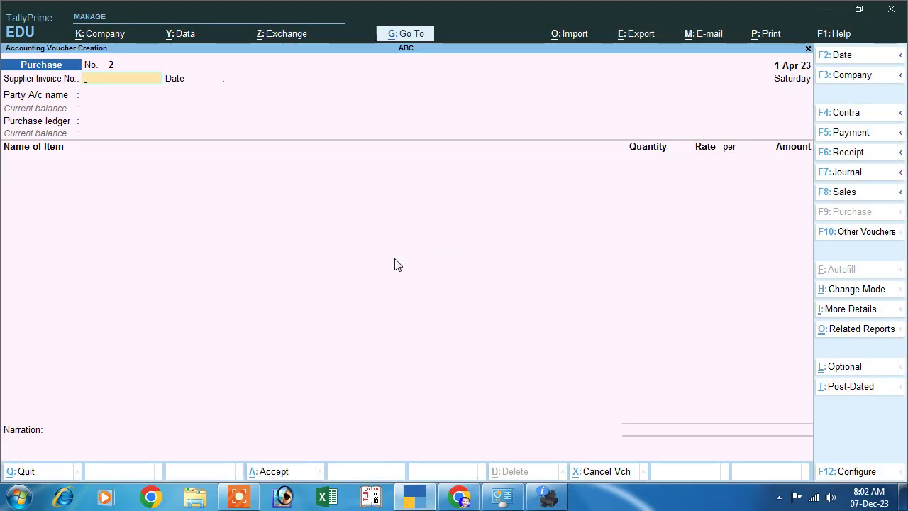
# - Review the saved purchase voucher from the Day Book, and return to the Gateway of Tally
pyautogui.press('Escape')
pyautogui.press('y')
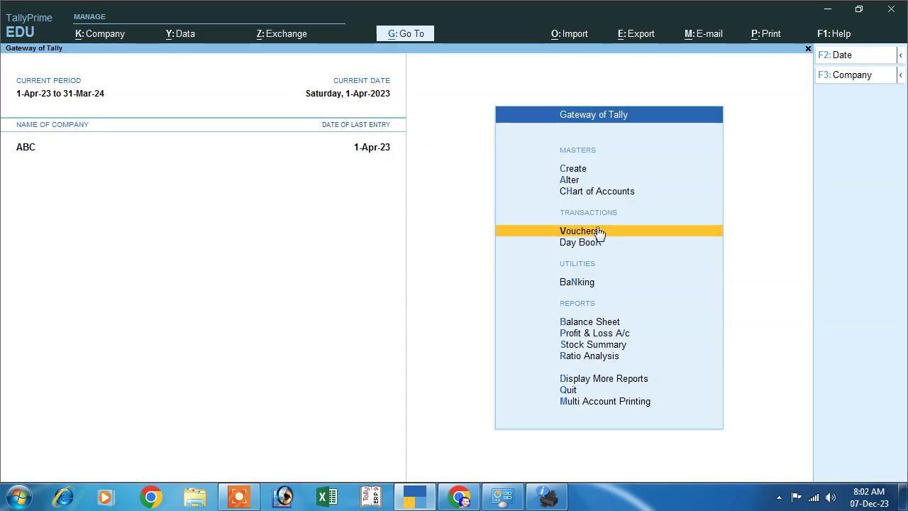
pyautogui.click(570, 245)
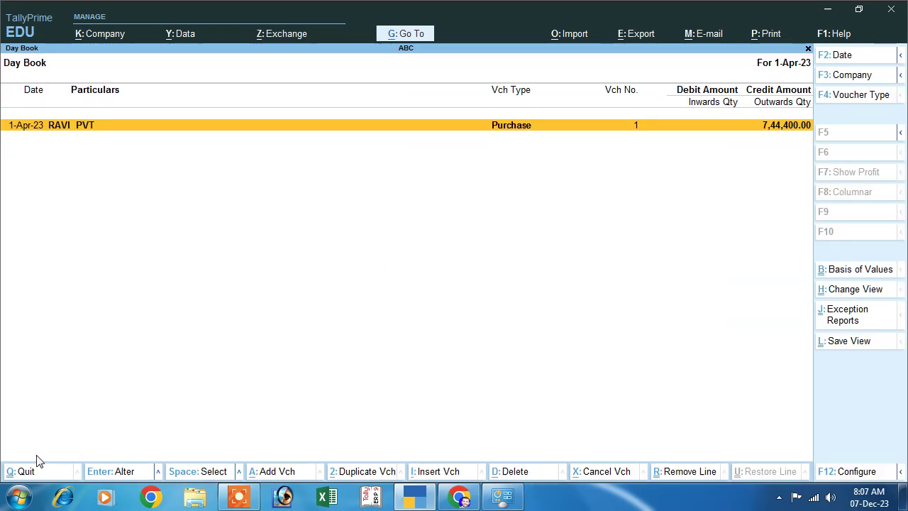
pyautogui.press('Return')
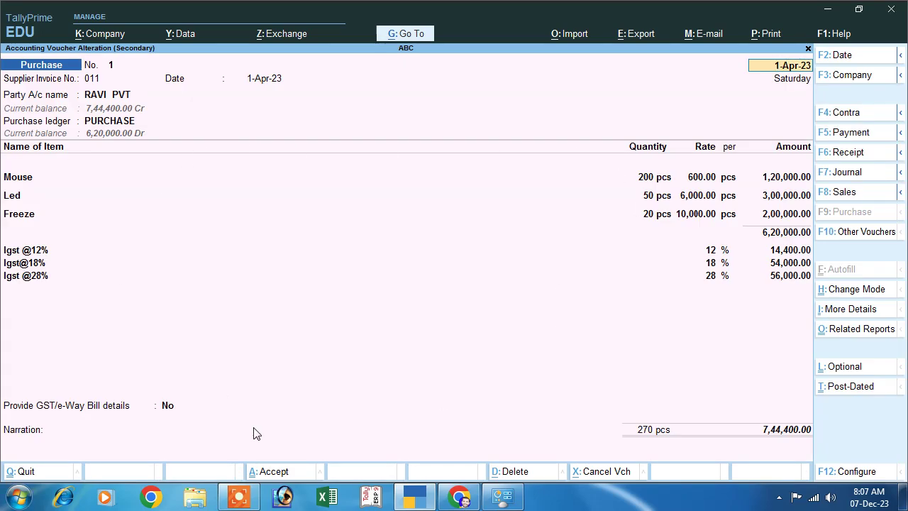
pyautogui.press('Escape')
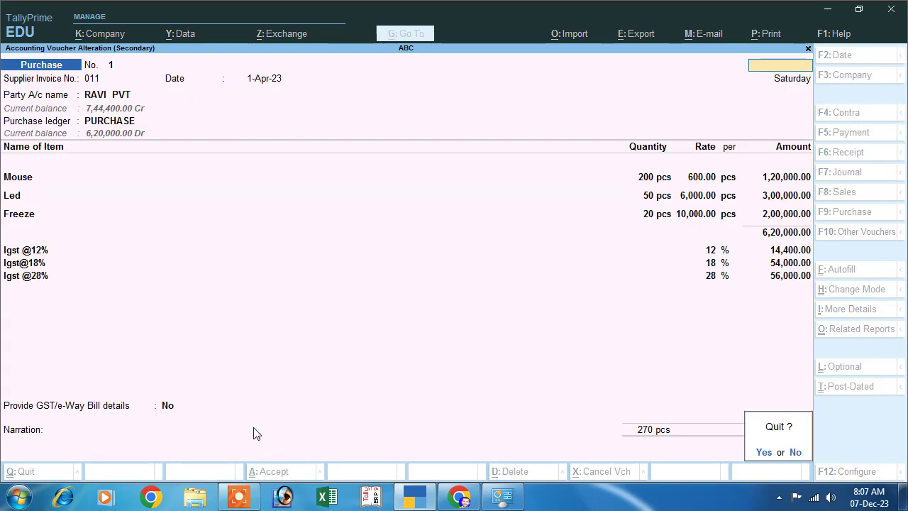
pyautogui.press('Return')
pyautogui.press('Escape')
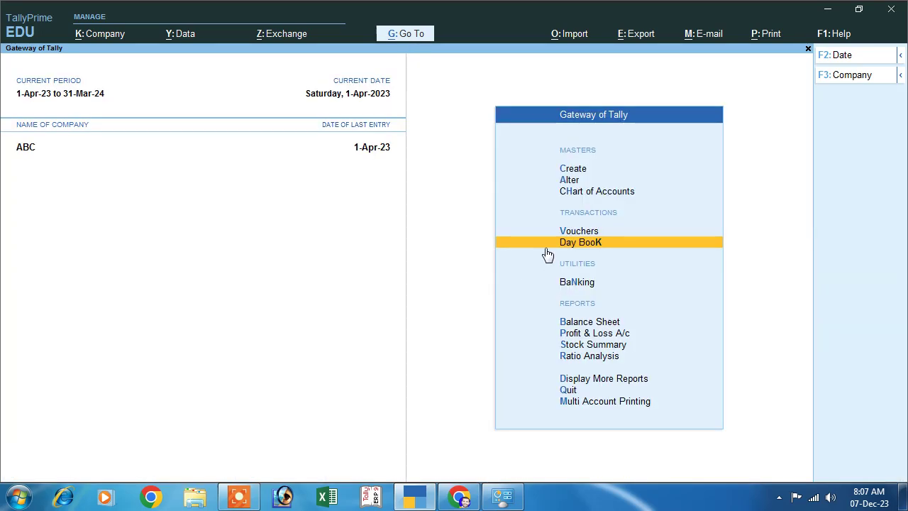
# - Start a Sales voucher with Cash as the party account, leaving the dispatch details blank
pyautogui.click(568, 231)
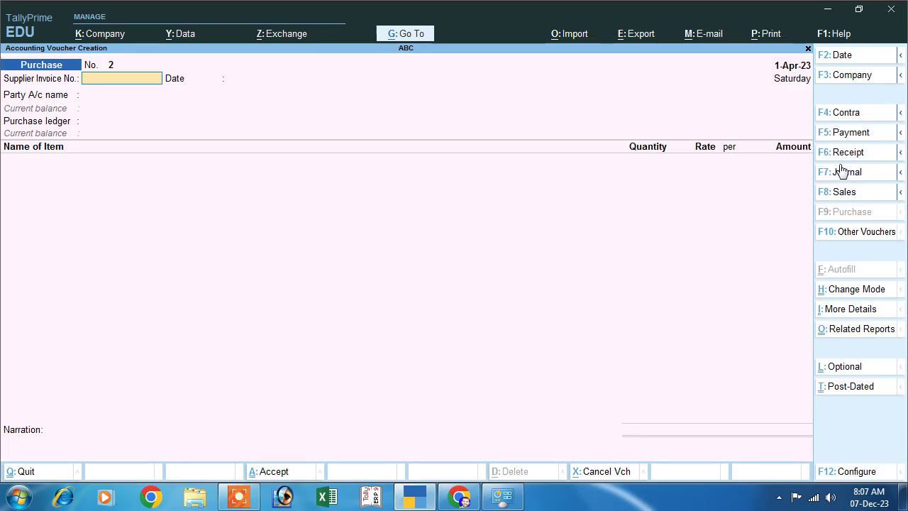
pyautogui.click(832, 200)
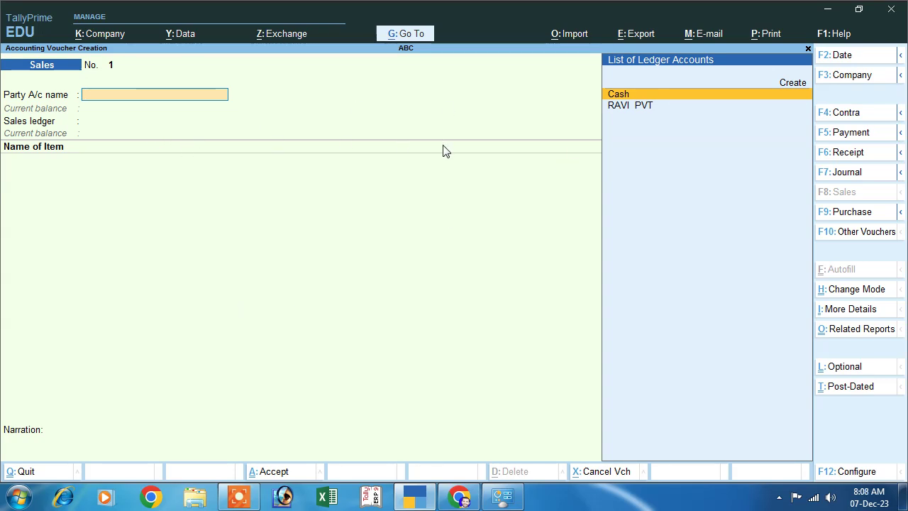
pyautogui.press('Return')
pyautogui.press('Return')
pyautogui.press('Return')
pyautogui.press('Return')
pyautogui.press('Return')
pyautogui.press('Return')
pyautogui.press('Return')
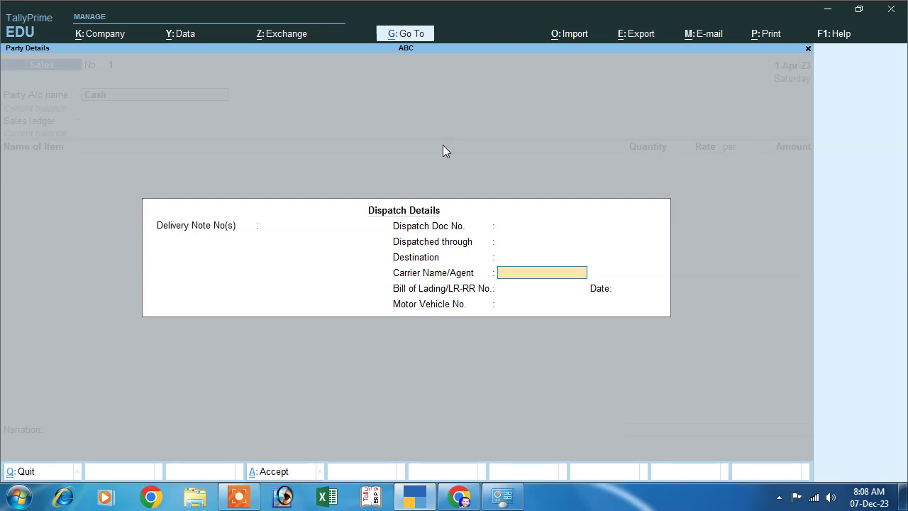
pyautogui.press('Return')
pyautogui.press('Return')
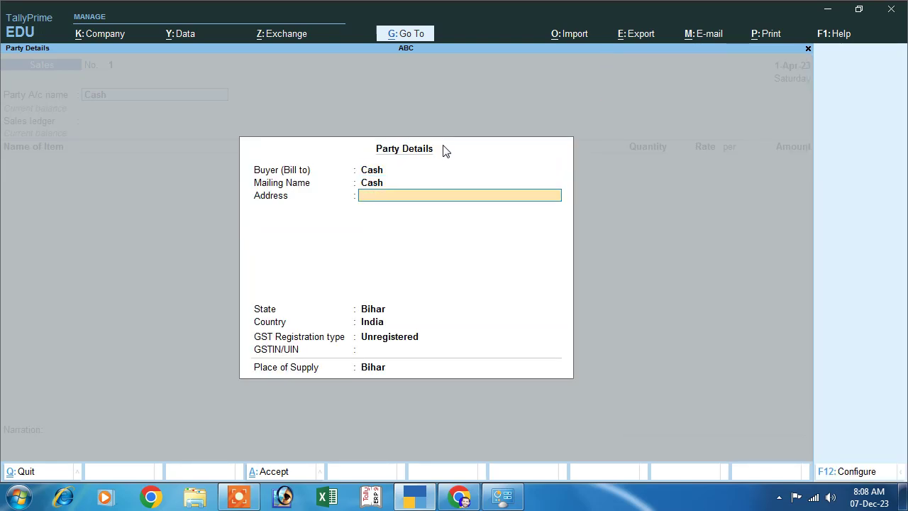
# - Complete the Cash buyer's party details with the address left blank
pyautogui.press('Return')
pyautogui.press('Up')
pyautogui.press('Return')
pyautogui.press('Return')
pyautogui.press('Return')
# - Start a new ledger named Sales under Sales Accounts with Type of Ledger Not Applicable
pyautogui.hotkey('alt', 'c')
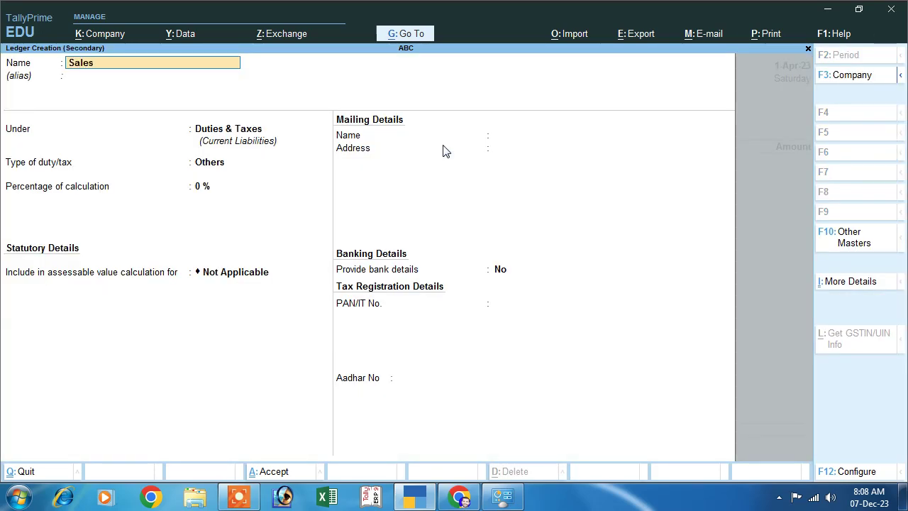
pyautogui.press('Return')
pyautogui.write('S')
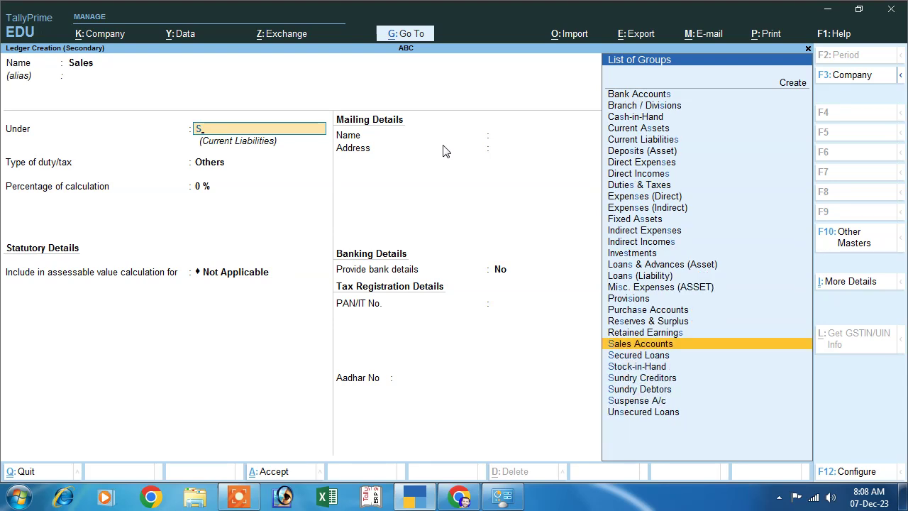
pyautogui.press('Return')
pyautogui.press('Return')
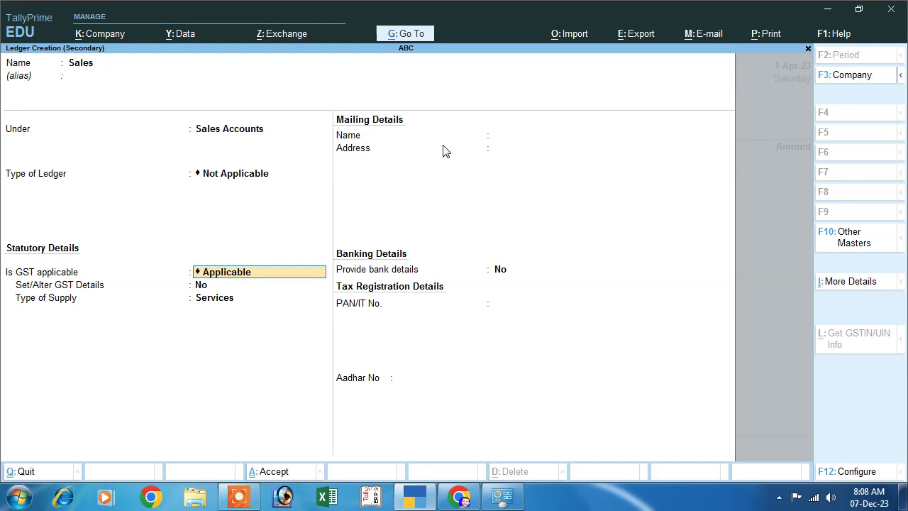
# - Keep GST Applicable with Set/Alter GST Details at No, change the Sales ledger's type of supply, and save it into the voucher
pyautogui.press('Return')
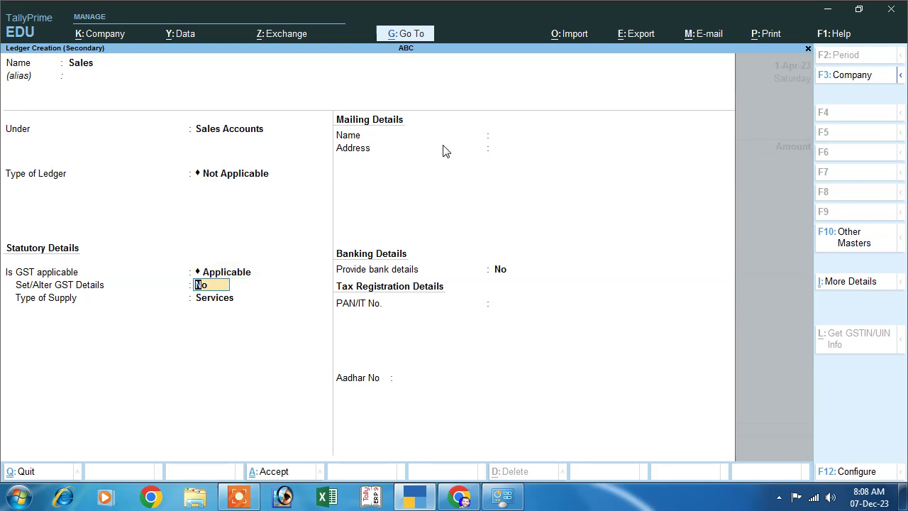
pyautogui.press('Return')
pyautogui.press('Up')
pyautogui.press('Return')
pyautogui.press('Return')
pyautogui.press('Return')
pyautogui.press('Return')
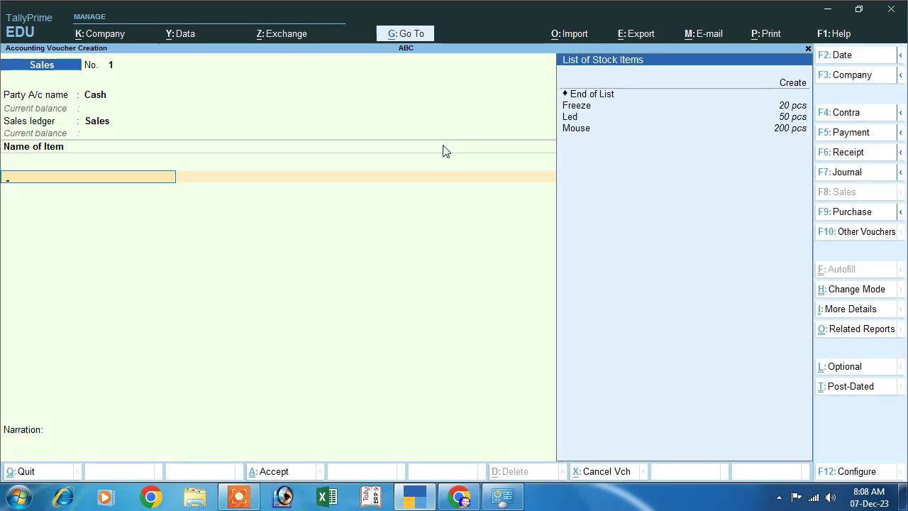
# - Add the stock item Mouse to the sales voucher with a quantity of 10 pcs at a rate of 900
pyautogui.press('Down')
pyautogui.press('Down')
pyautogui.press('Down')
pyautogui.press('Down')
pyautogui.press('Down')
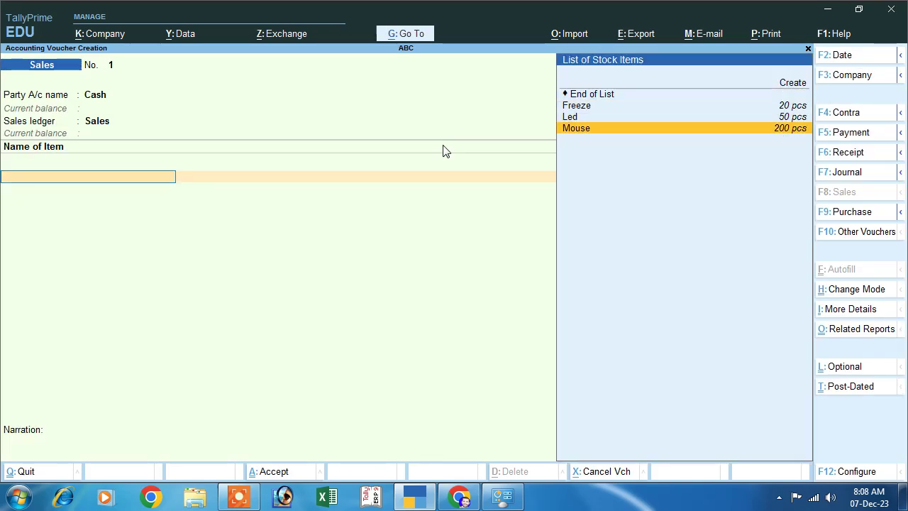
pyautogui.press('Return')
pyautogui.write('10 pcs')
pyautogui.press('Return')
pyautogui.write('900')
pyautogui.press('Return')
pyautogui.press('Return')
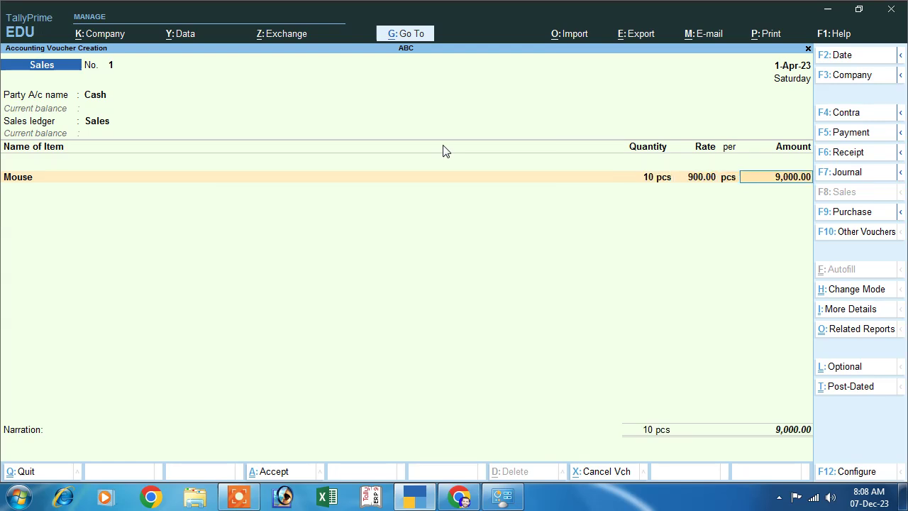
pyautogui.press('Return')
# - Add the stock item Led to the sales voucher with a quantity of 2 pcs at a rate of 9,000
pyautogui.press('Down')
pyautogui.press('Down')
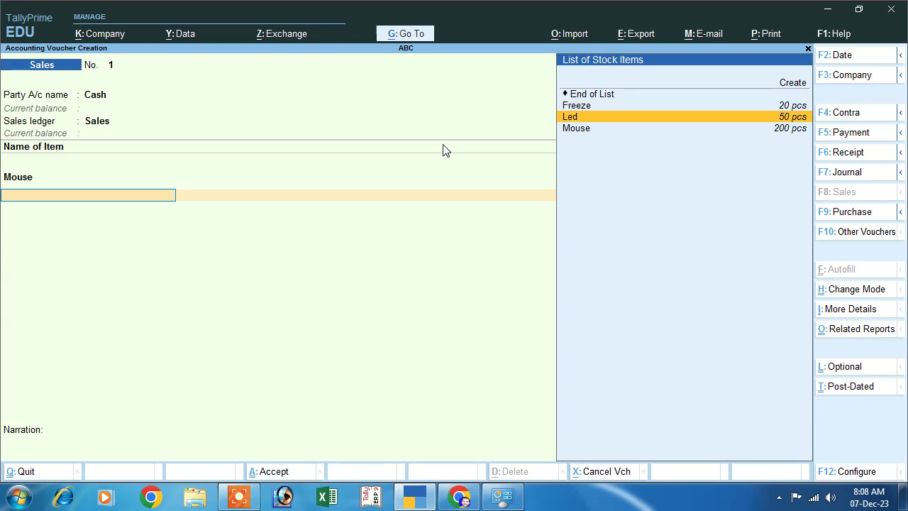
pyautogui.press('Return')
pyautogui.press('Return')
pyautogui.write('900')
pyautogui.press('Return')
pyautogui.press('Return')
pyautogui.press('Return')
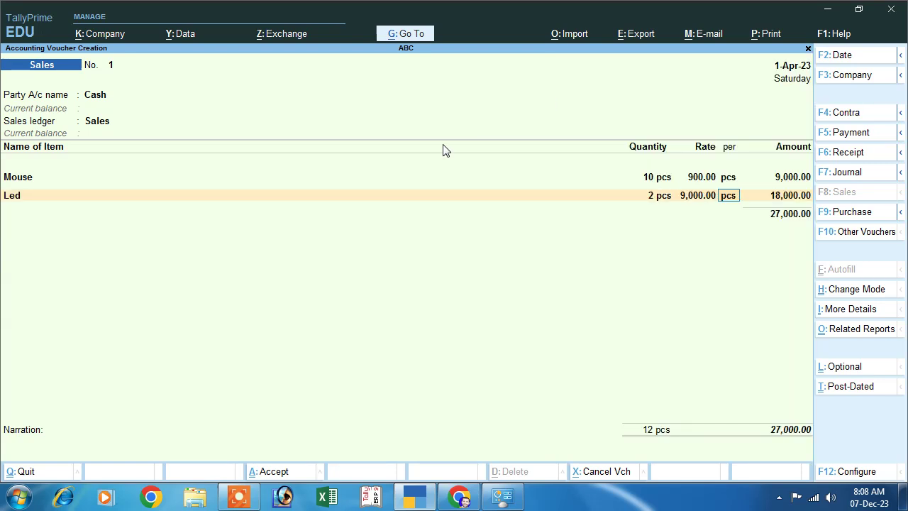
# - Add the stock item Freeze to the sales voucher with a quantity of 1 pcs at a rate of 12,000
pyautogui.press('Down')
pyautogui.press('Down')
pyautogui.press('Up')
pyautogui.press('Return')
pyautogui.write('1')
pyautogui.press('Return')
pyautogui.write('12,000')
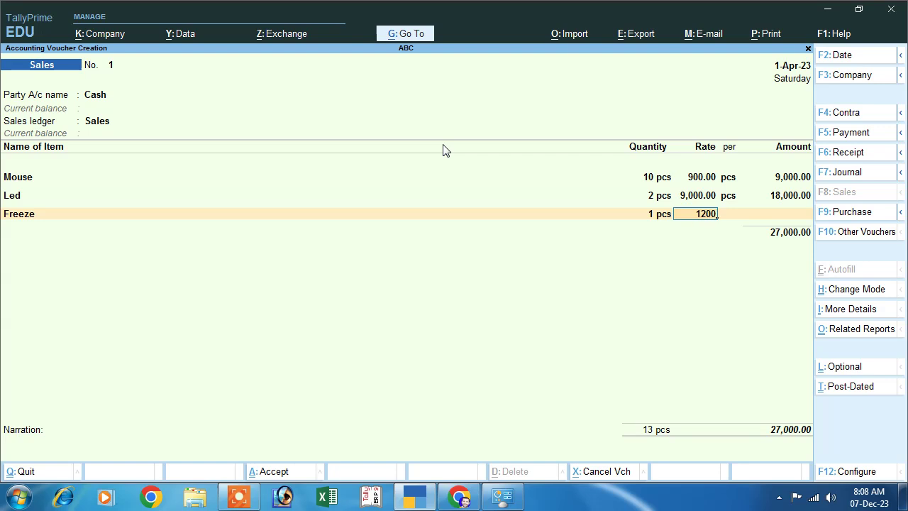
pyautogui.press('Return')
pyautogui.press('Return')
pyautogui.press('Return')
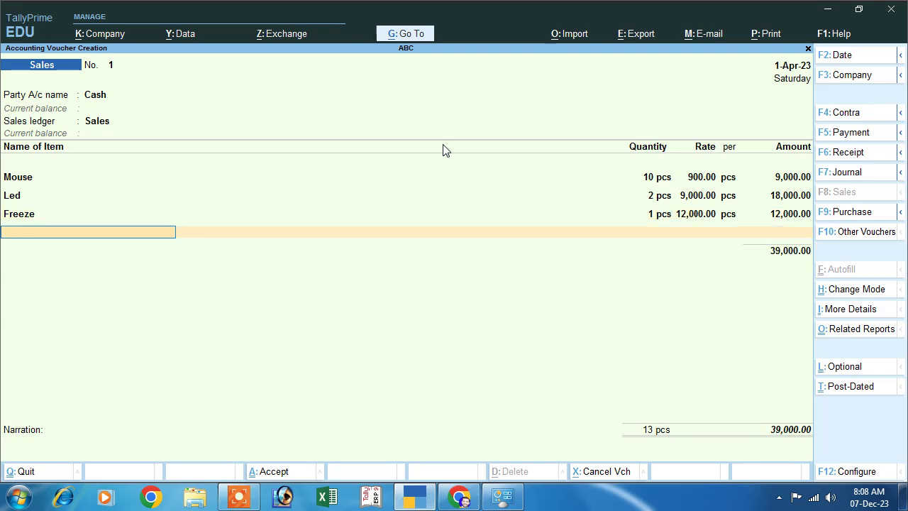
pyautogui.press('Return')
pyautogui.write('i')
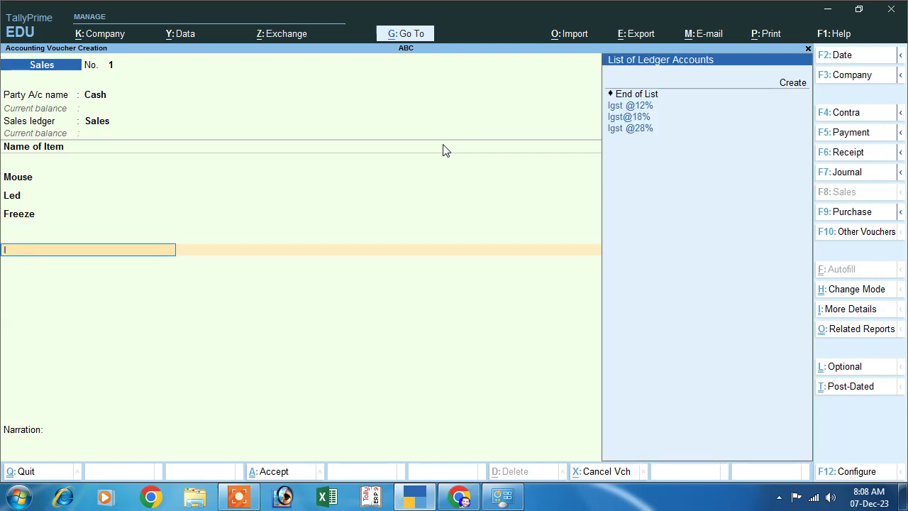
pyautogui.press('Return')
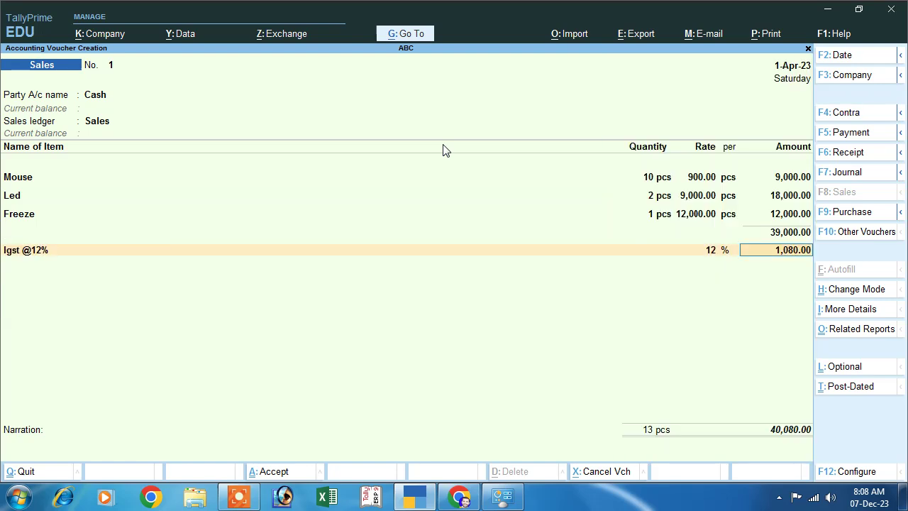
pyautogui.press('Return')
pyautogui.write('i')
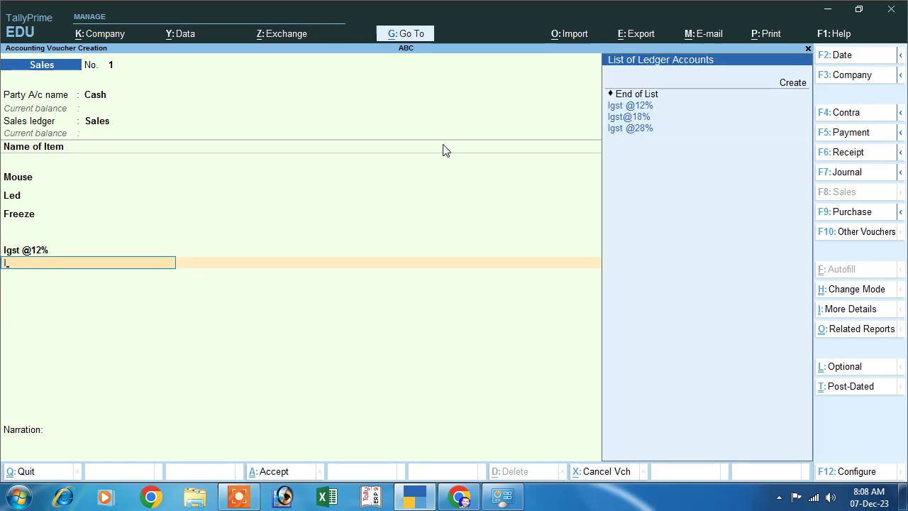
pyautogui.press('Down')
pyautogui.press('Return')
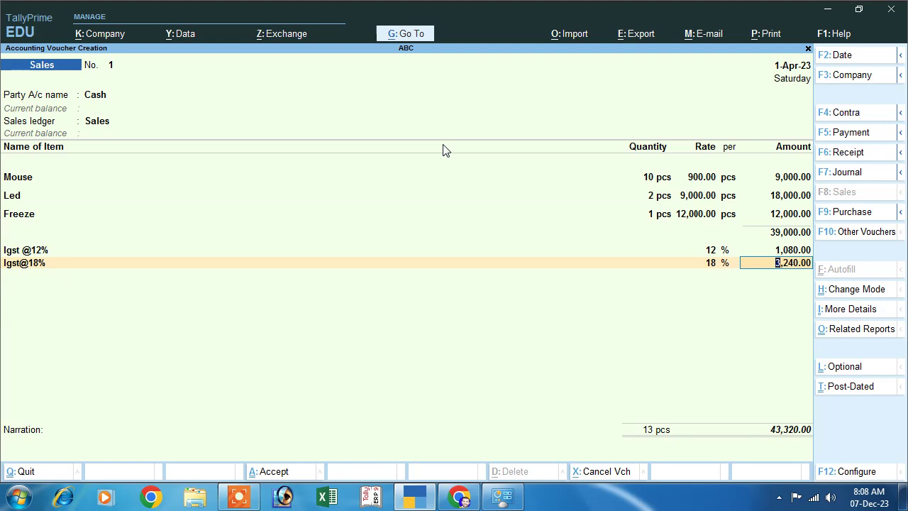
pyautogui.press('Return')
pyautogui.write('i')
pyautogui.press('Down')
pyautogui.press('Down')
pyautogui.press('Return')
pyautogui.press('Return')
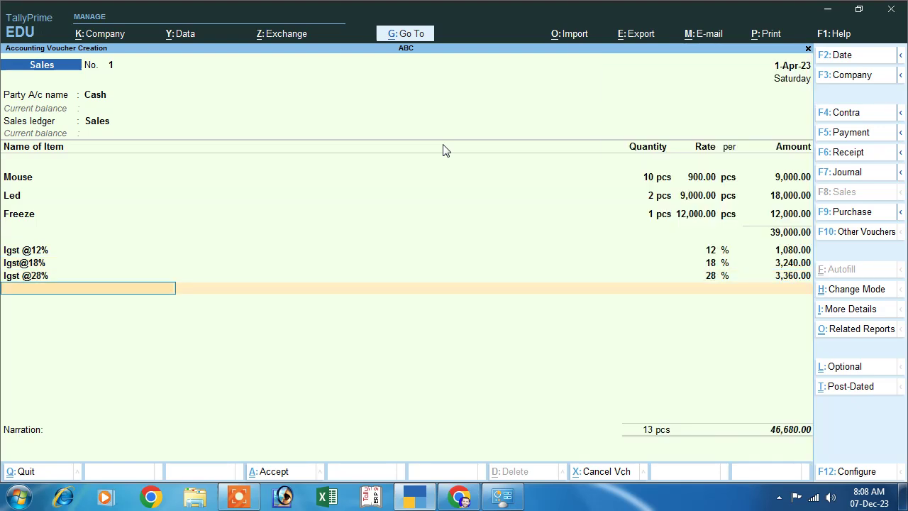
# - End the tax ledger list and save the sales voucher with the narration left blank
pyautogui.press('Return')
pyautogui.press('Return')
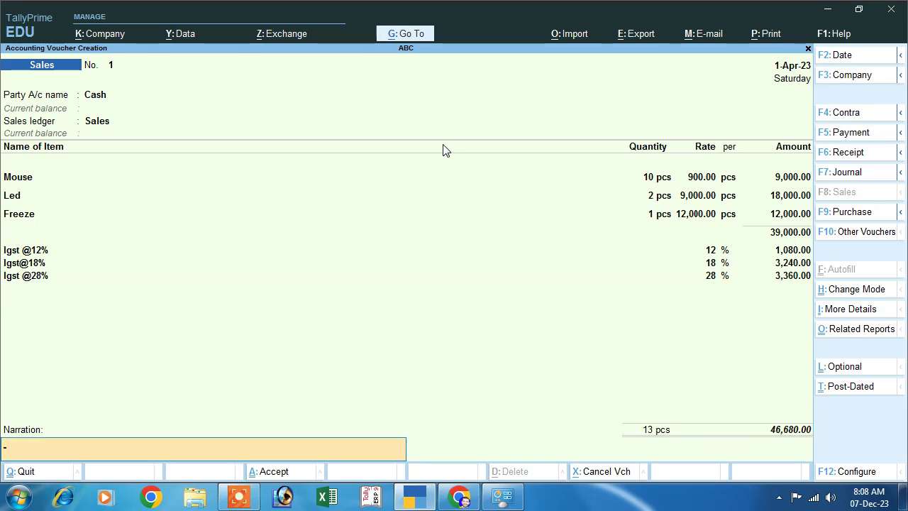
pyautogui.press('Return')
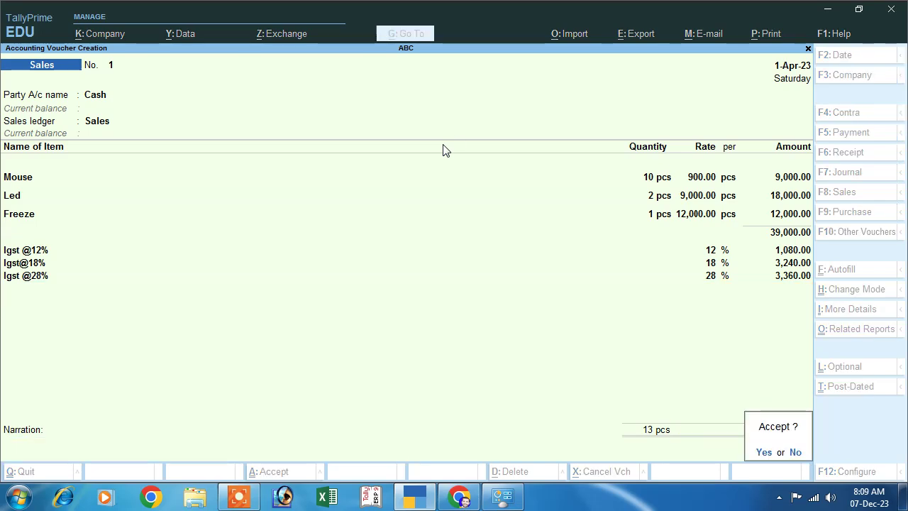
pyautogui.press('Return')
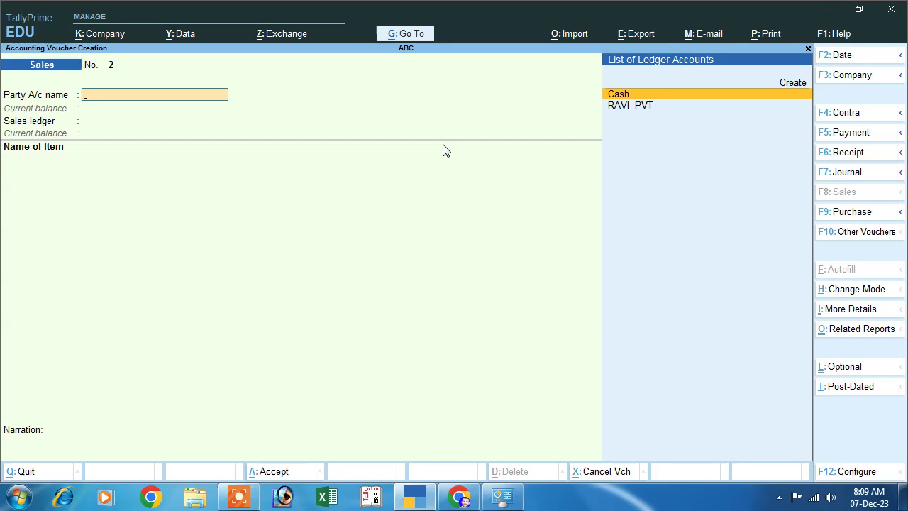
# - Leave the blank sales voucher and open sales voucher No. 1 from the Day Book
pyautogui.press('Escape')
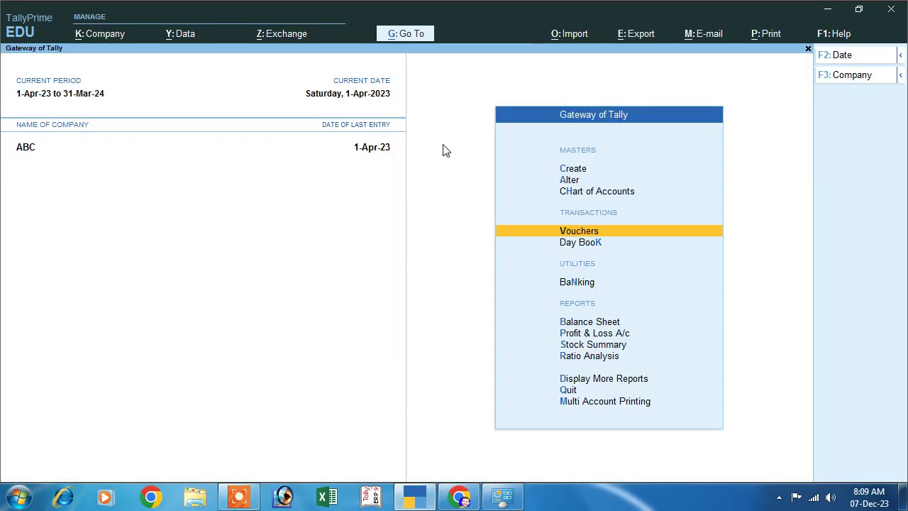
pyautogui.press('Down')
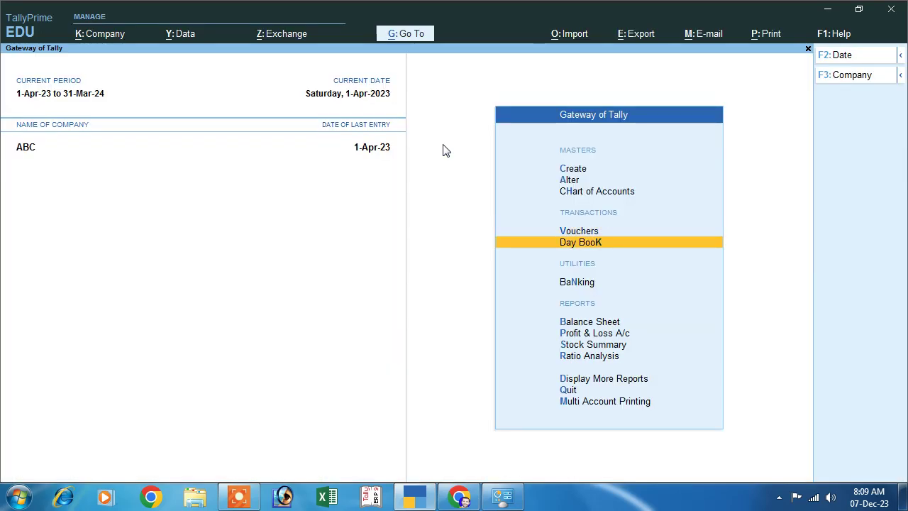
pyautogui.press('Return')
pyautogui.press('Return')
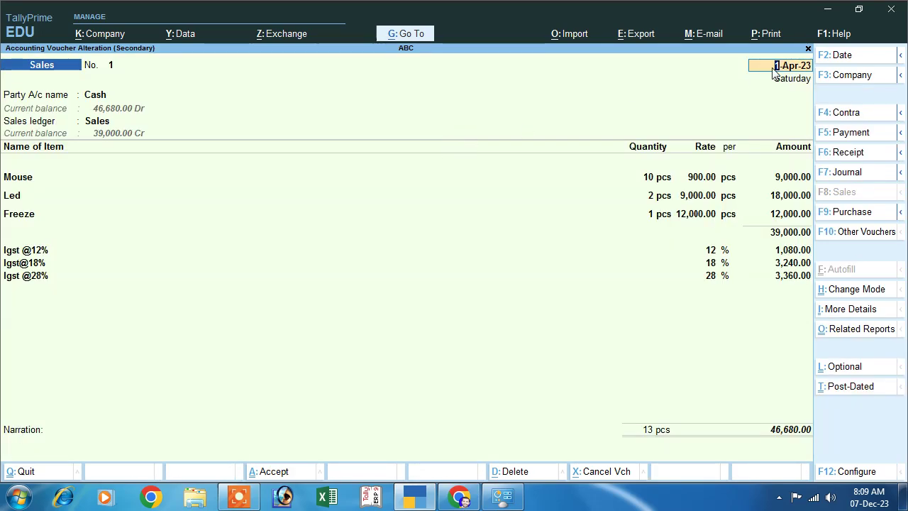
# - Preview the print of the sales voucher's Tax Invoice and examine its items, IGST breakup and declaration enlarged
pyautogui.click(756, 34)
pyautogui.click(779, 79)
pyautogui.click(403, 309)
pyautogui.click(603, 433)
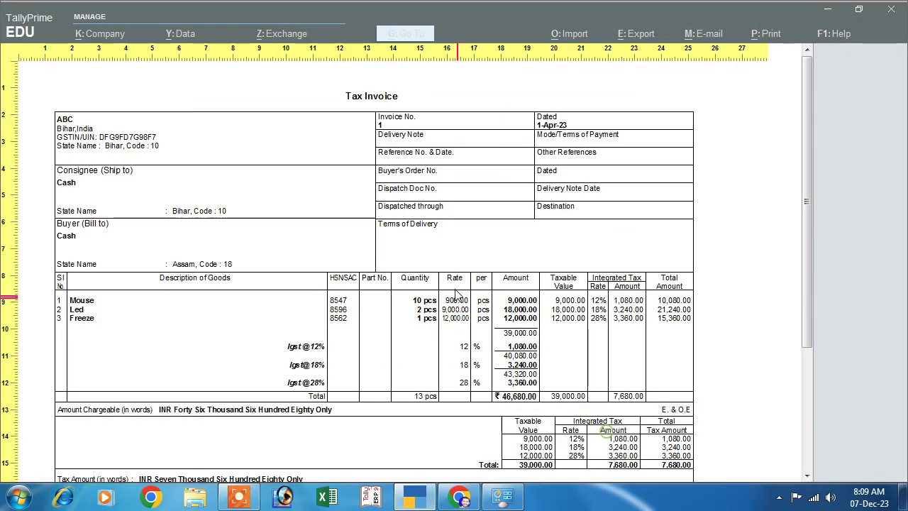
pyautogui.scroll(-3, 405, 284)
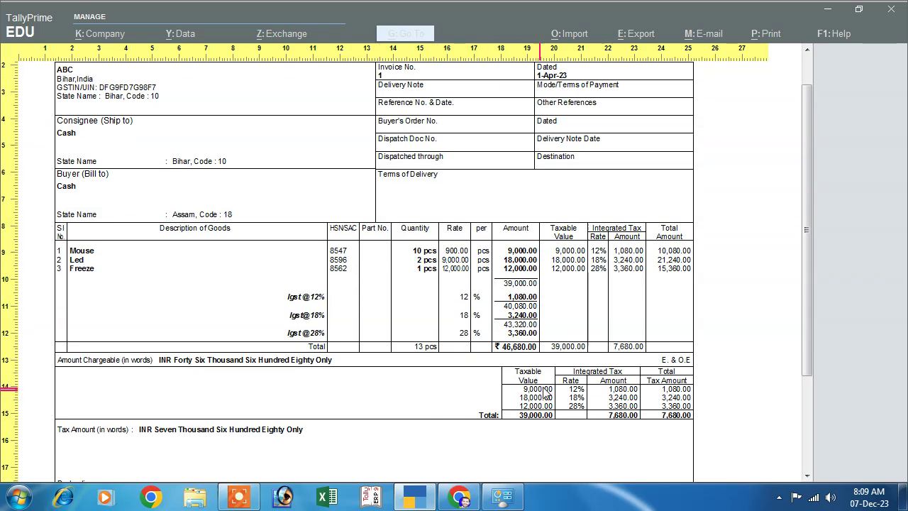
pyautogui.scroll(-1, 486, 415)
pyautogui.scroll(-1, 440, 423)
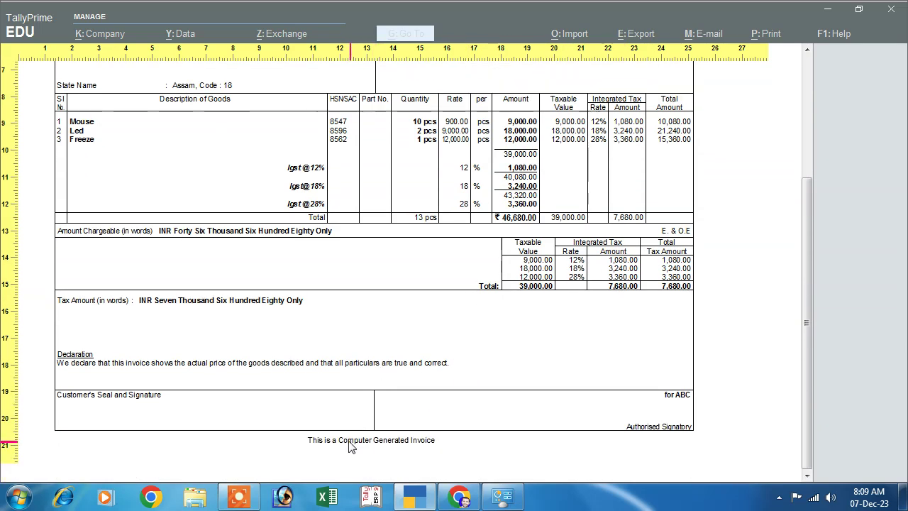
pyautogui.scroll(3, 347, 402)
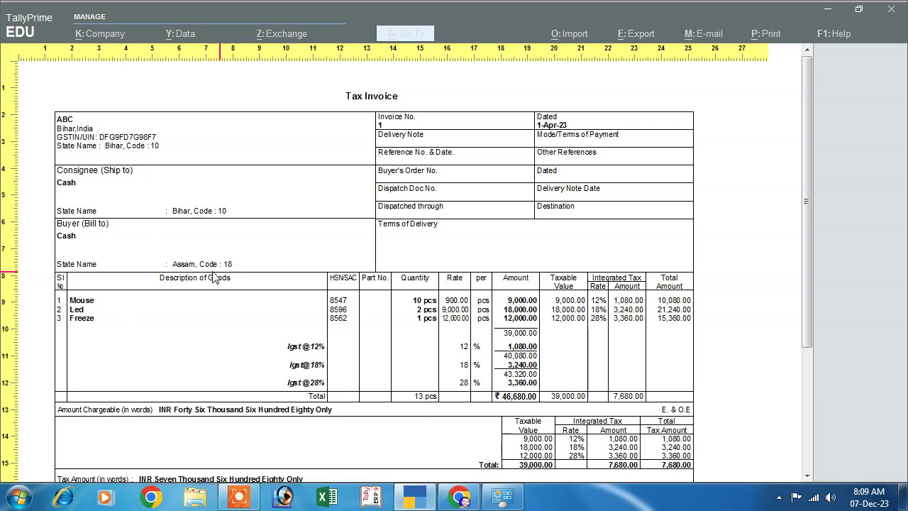
pyautogui.click(112, 285)
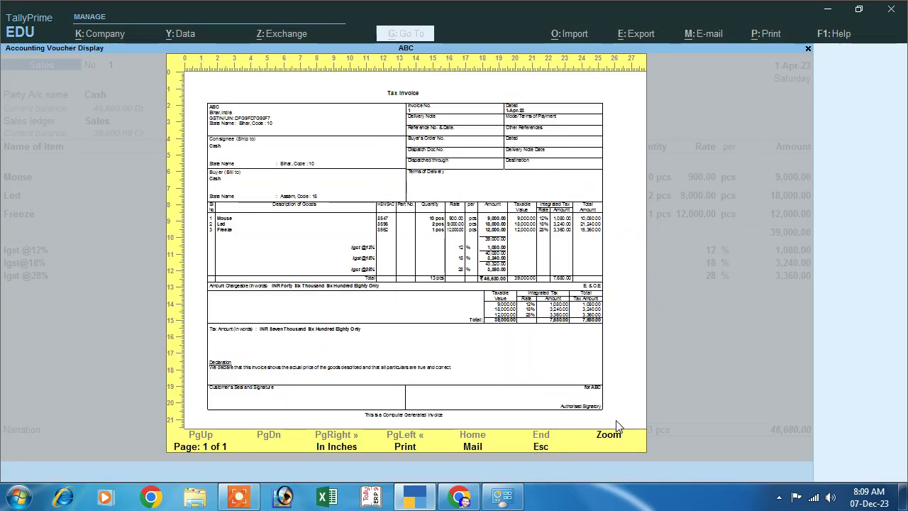
# - Close the invoice preview and the sales voucher, and return to the Gateway of Tally without quitting
pyautogui.press('Escape')
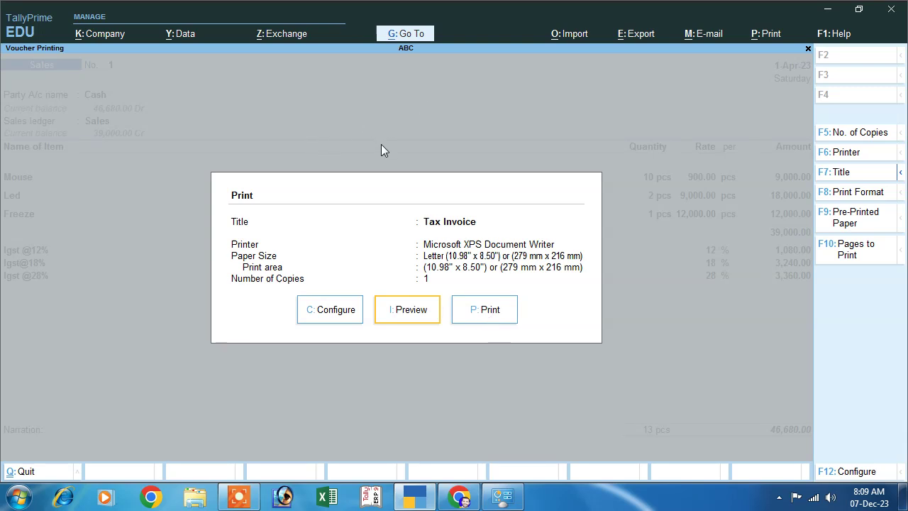
pyautogui.click(478, 297)
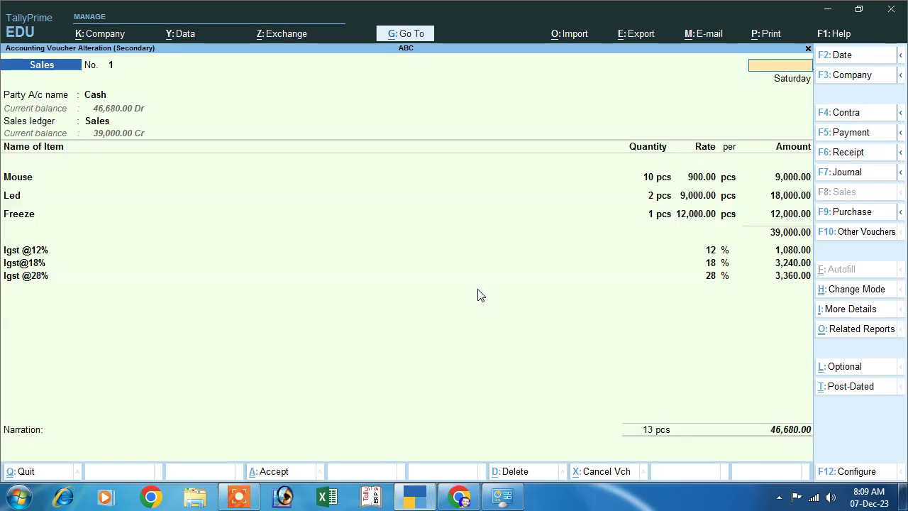
pyautogui.press('Escape')
pyautogui.press('Escape')
pyautogui.press('Escape')
pyautogui.press('Escape')
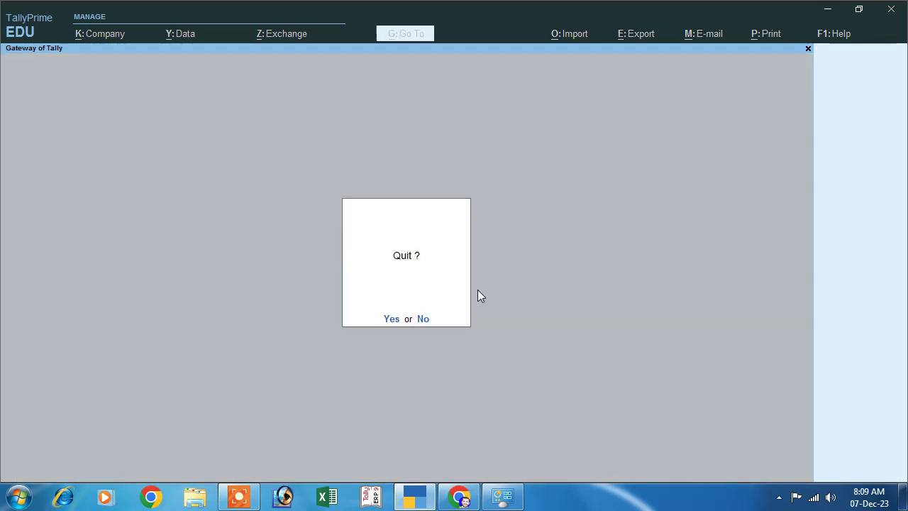
pyautogui.press('Escape')
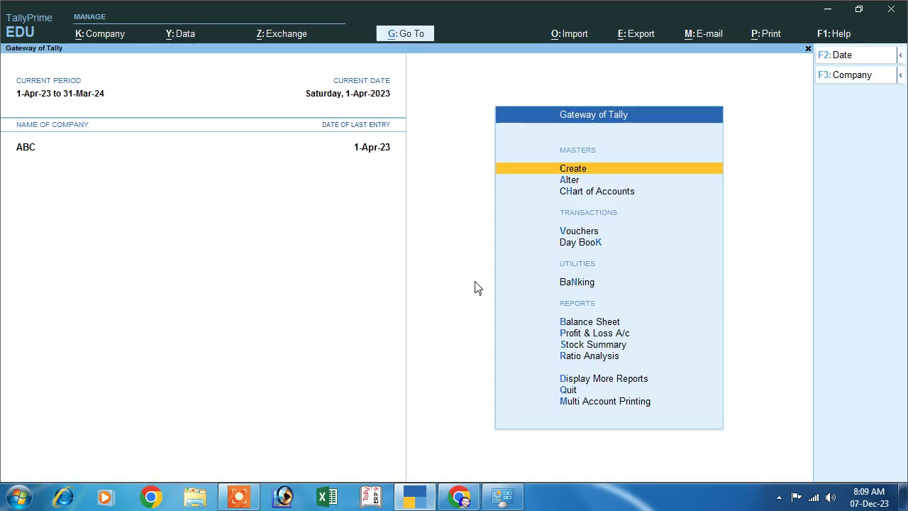